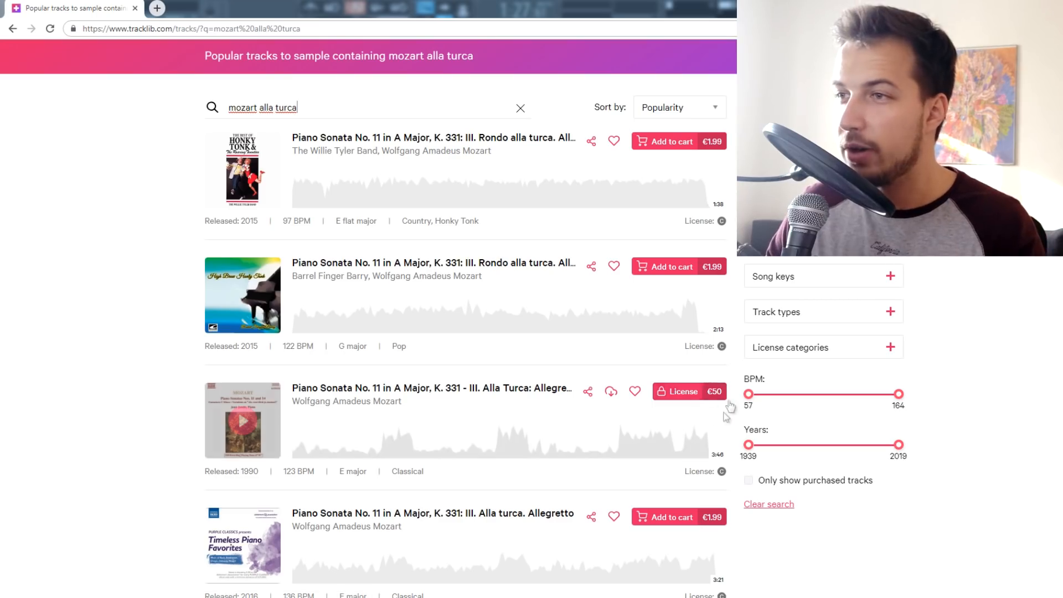
Preview the €50 Alla Turca: Allegretto track by Wolfgang Amadeus Mozart in the search results
mouse_move(465, 414)
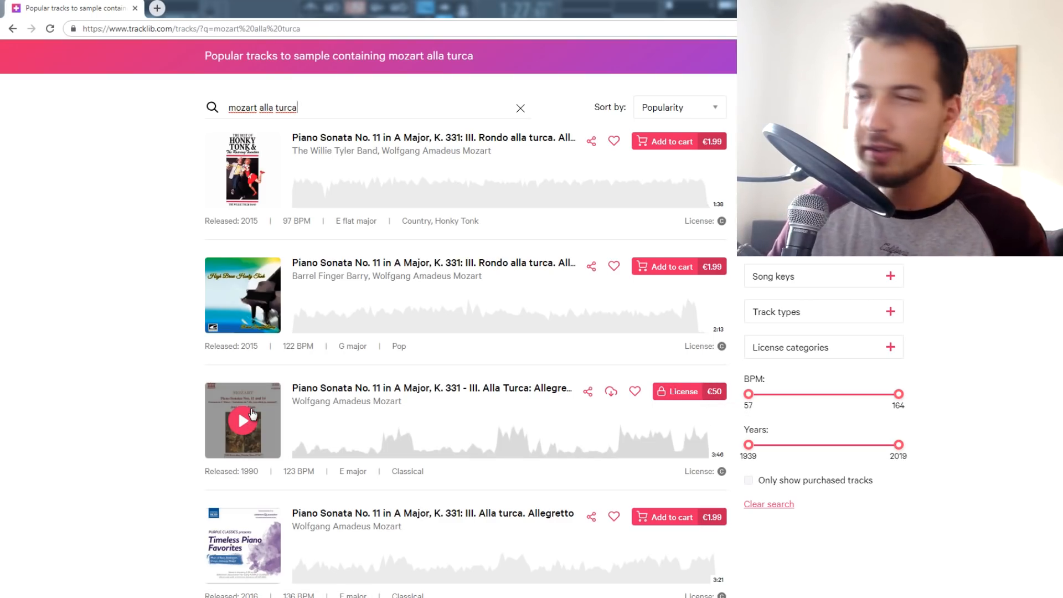
click(248, 426)
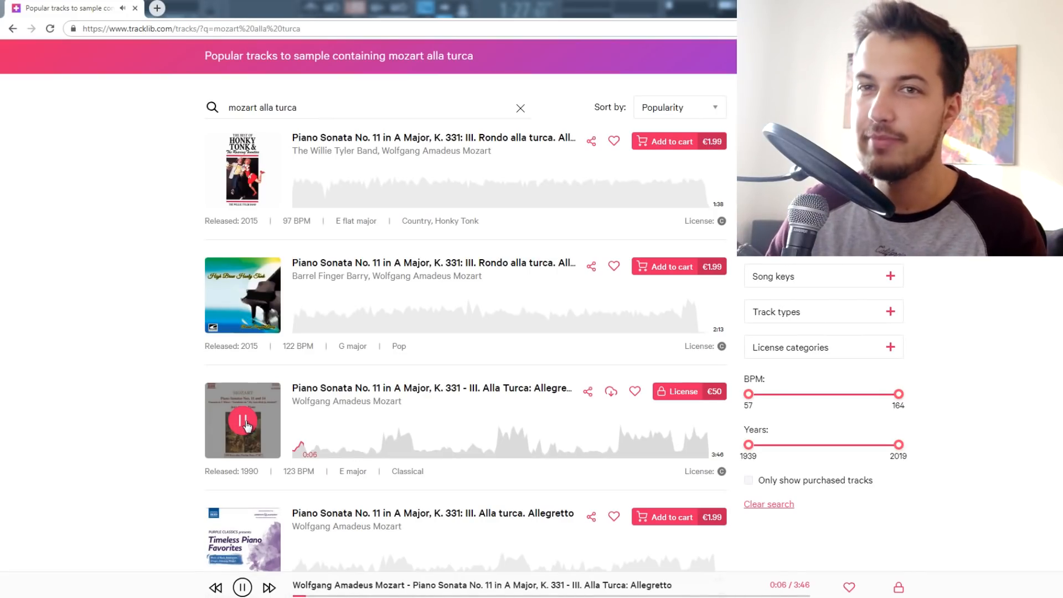
click(247, 425)
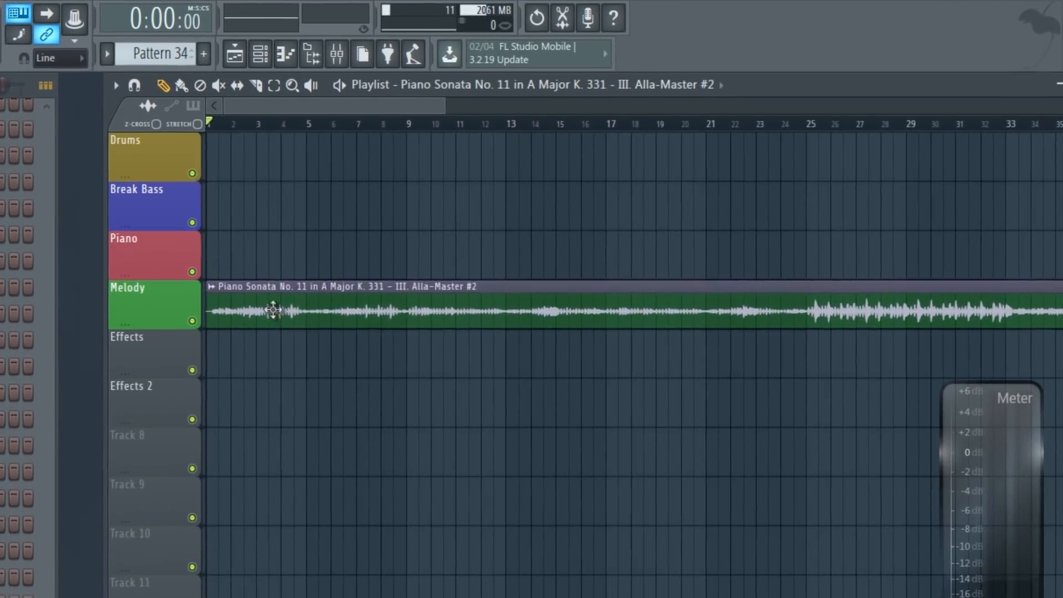
In FL Studio, move the Piano Sonata clip from the Melody track to the Effects track and trim the silence at its start
drag(374, 277, 374, 316)
scroll(314, 110, up, 3)
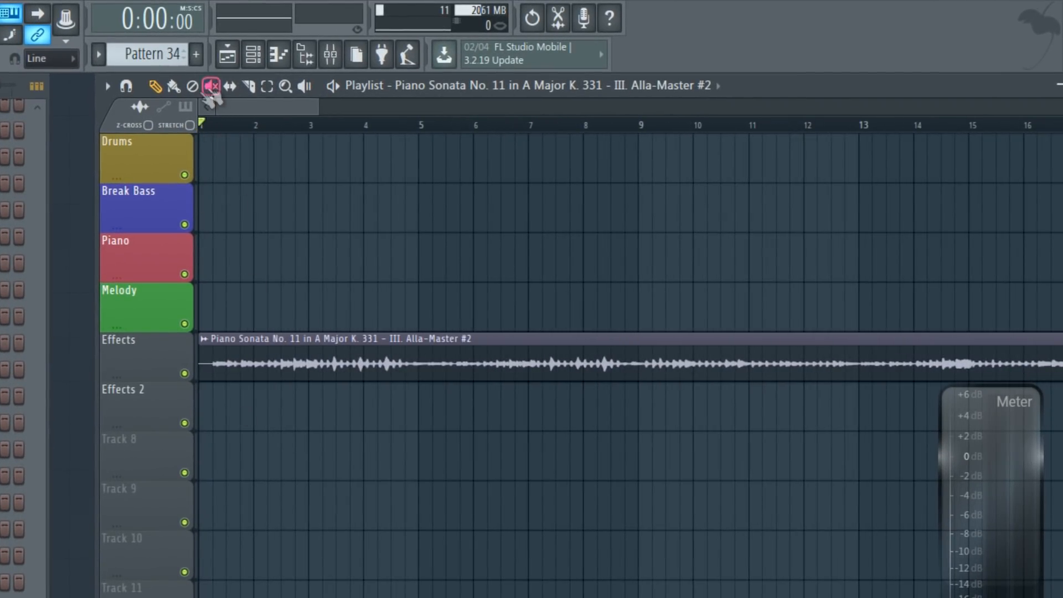
scroll(217, 105, up, 3)
drag(204, 369, 180, 362)
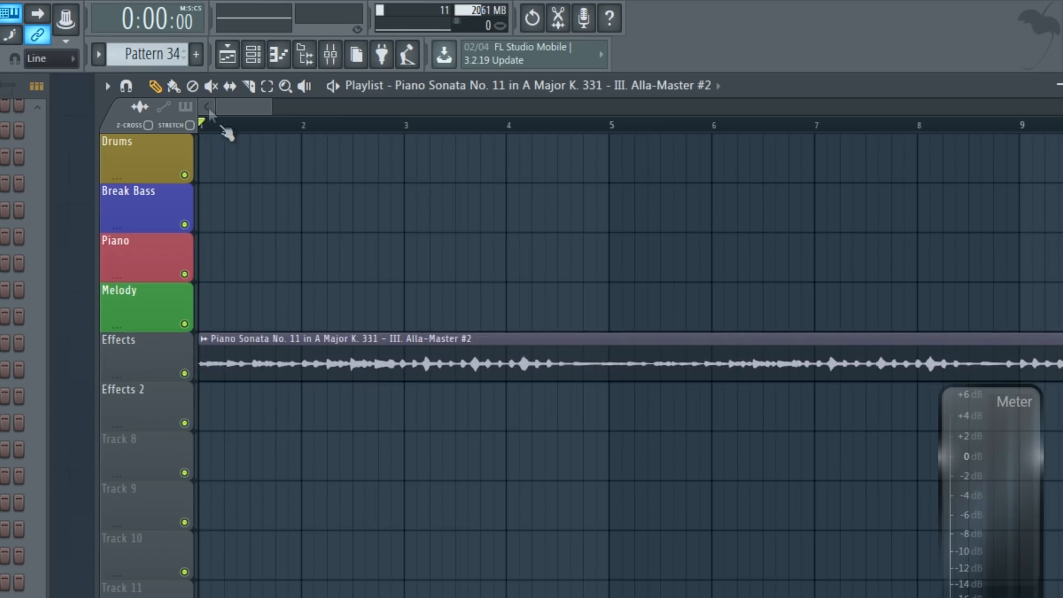
Listen to the opening of the piano clip, slice it at bar 5 and remove everything after the cut
key(space)
click(248, 85)
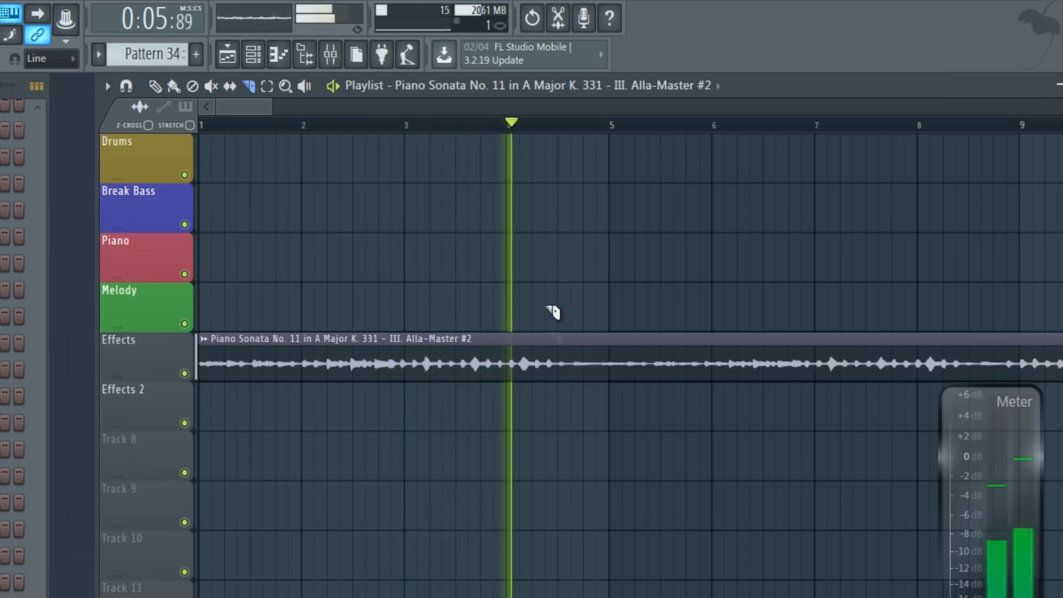
key(space)
drag(607, 322, 609, 404)
click(158, 90)
Slice the shortened piano clip at bar 2 and undo the cut
click(248, 85)
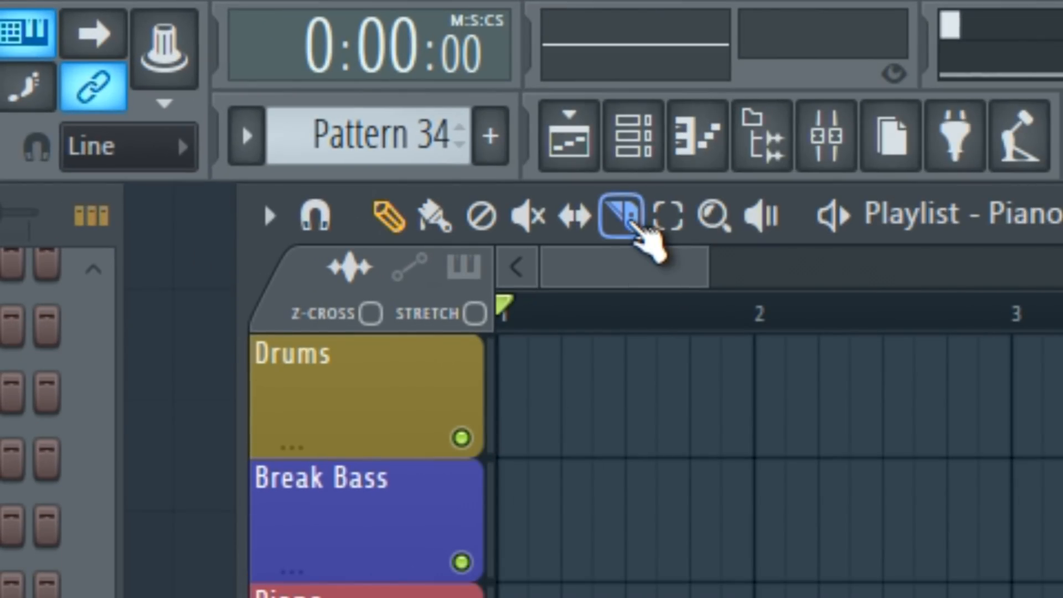
click(630, 222)
mouse_move(335, 343)
mouse_down()
mouse_move(334, 458)
mouse_move(302, 466)
mouse_up()
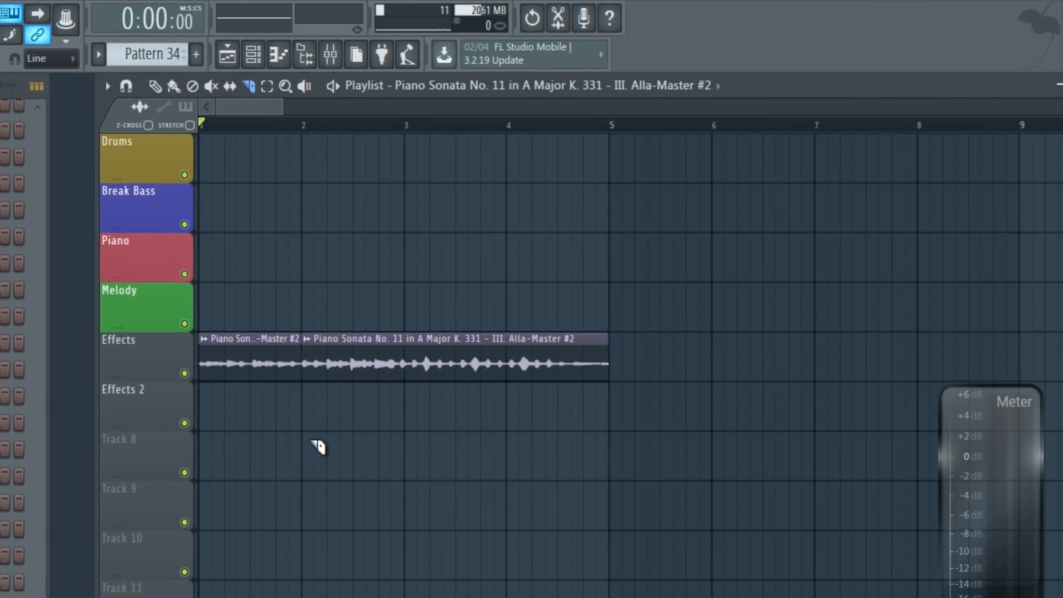
click(155, 86)
right_click(410, 363)
key(ctrl+z)
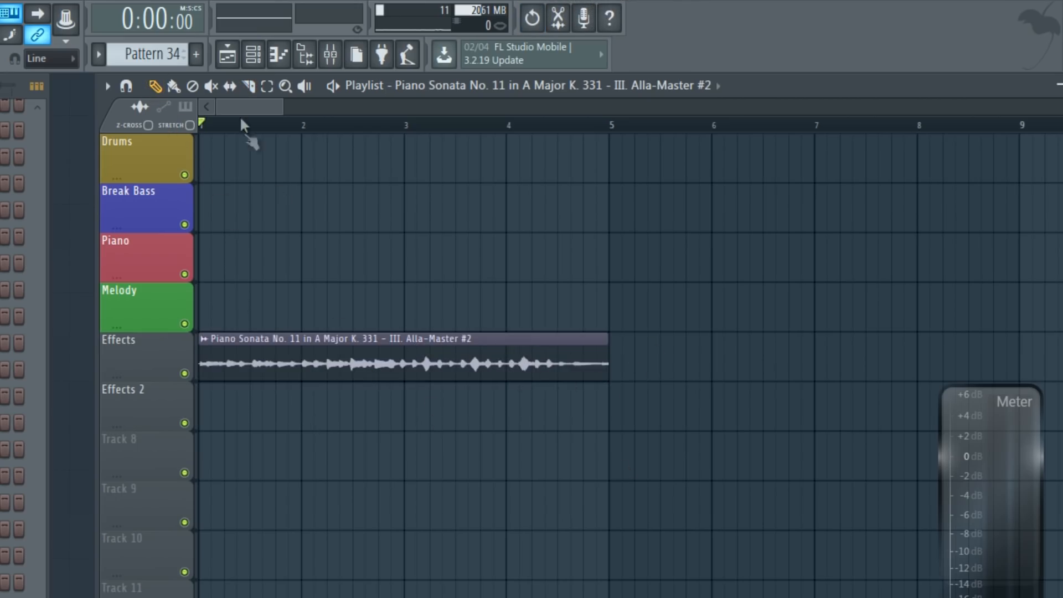
Cut off the first beat of the piano clip as a separate slice and trim the silence at its start
scroll(242, 125, up, 5)
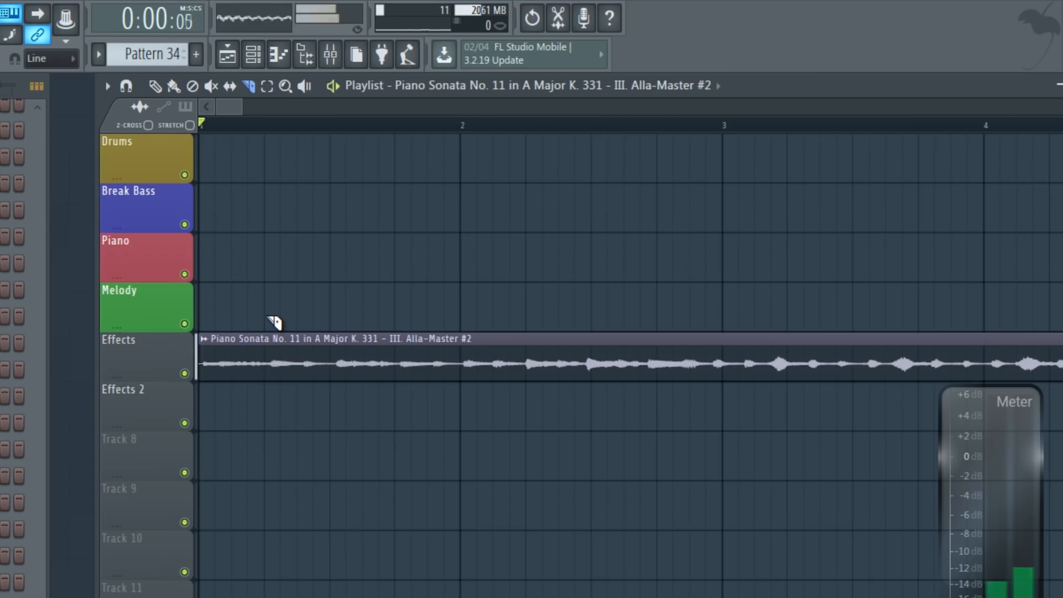
drag(275, 324, 273, 399)
scroll(205, 105, up, 3)
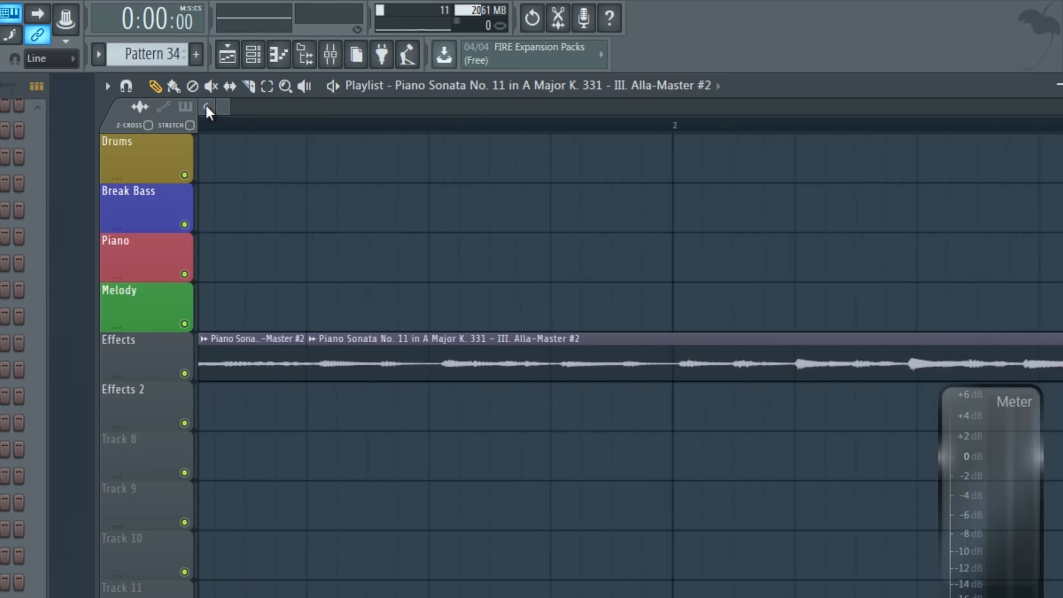
drag(145, 382, 144, 486)
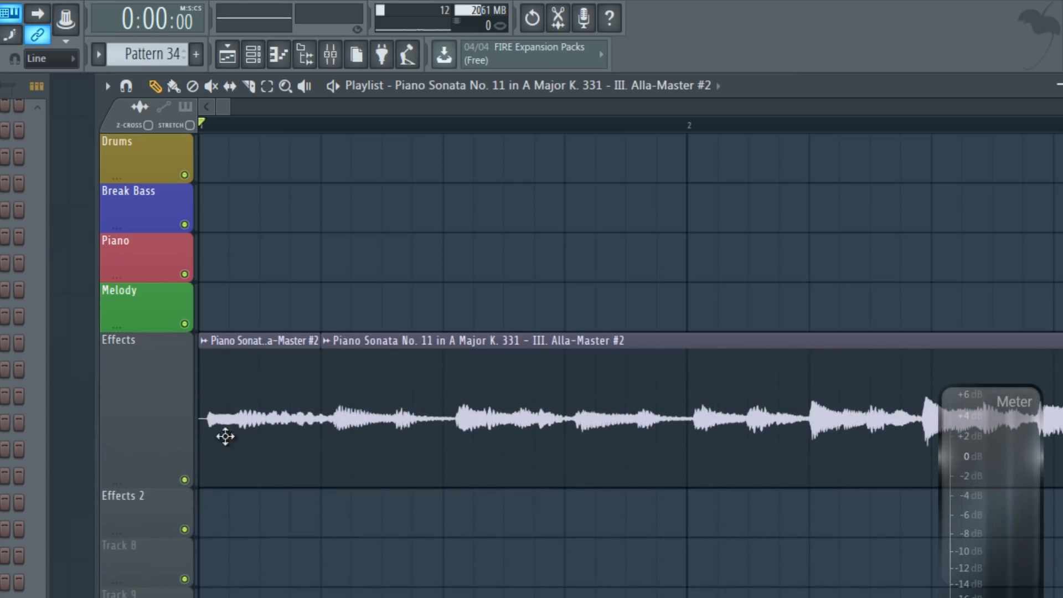
drag(201, 445, 175, 444)
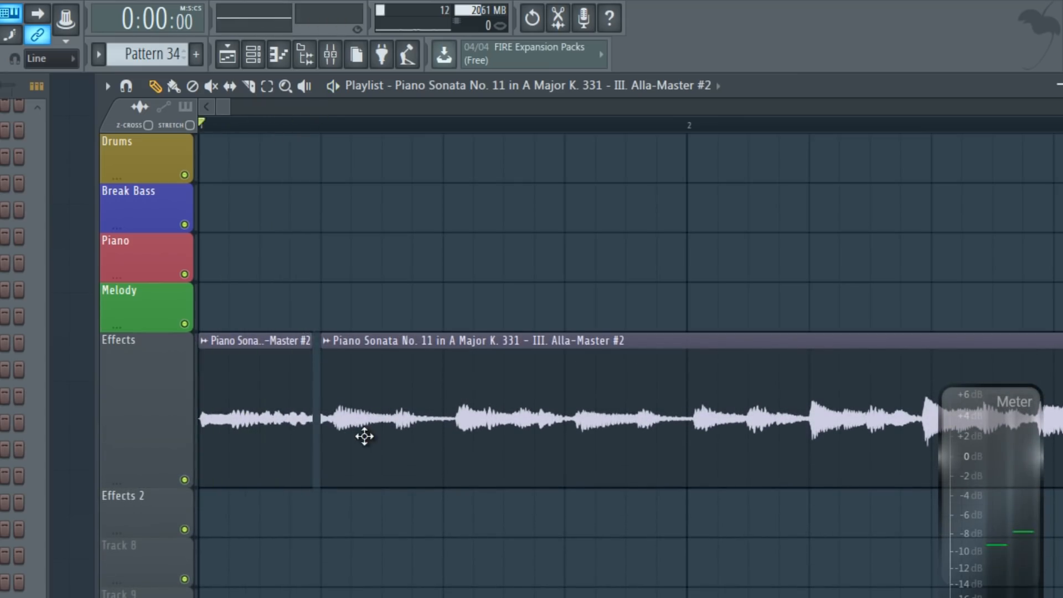
Shift the rest of the piano clip further along, copy the trimmed first slice onto beat 2 and play the result
drag(363, 434, 506, 434)
drag(246, 430, 374, 434)
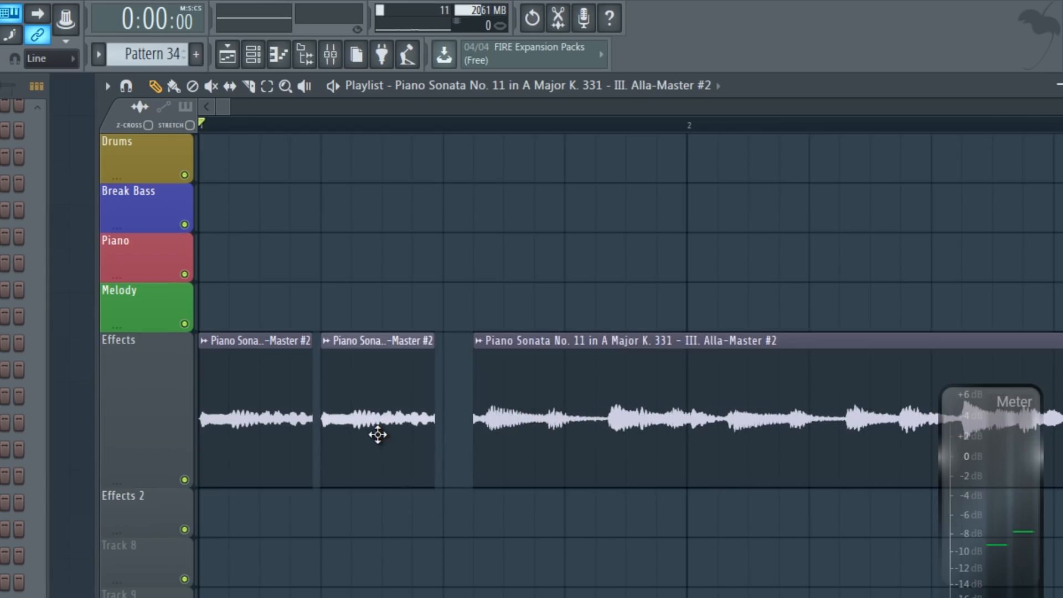
key(space)
key(space)
key(space)
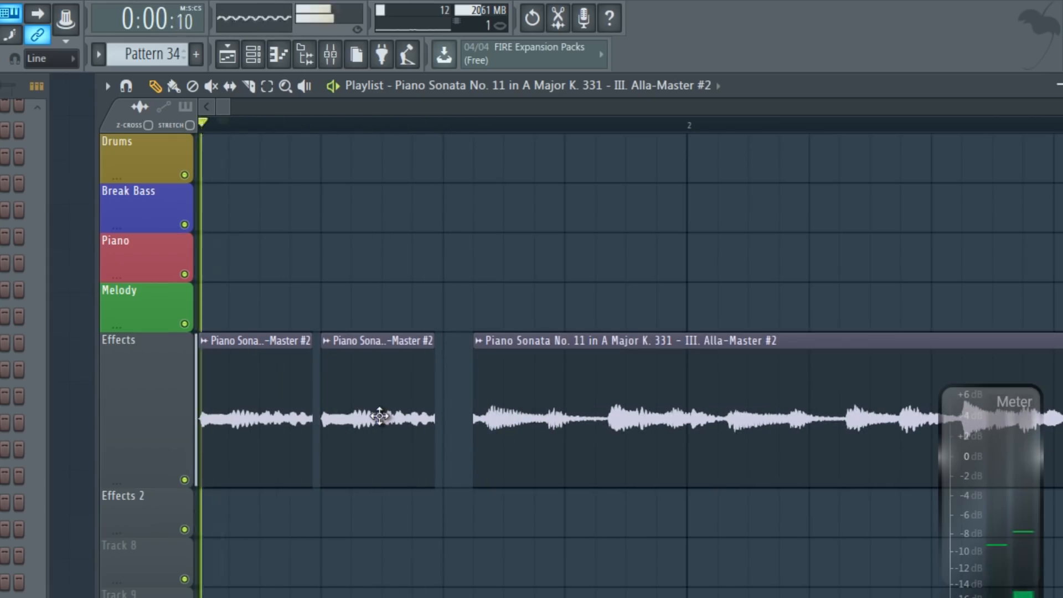
key(space)
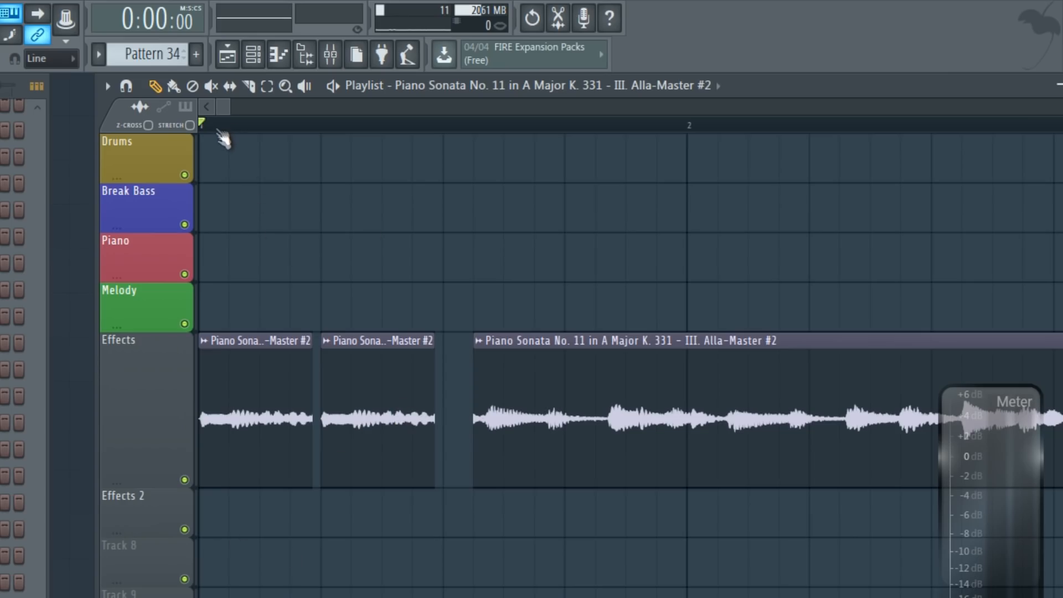
Make the first slice unique as a sample, saved as "Piano Sonata No. 11 in A Major K. 331 - III. Alla-Master - Part_5" in WAV format
scroll(224, 141, up, 3)
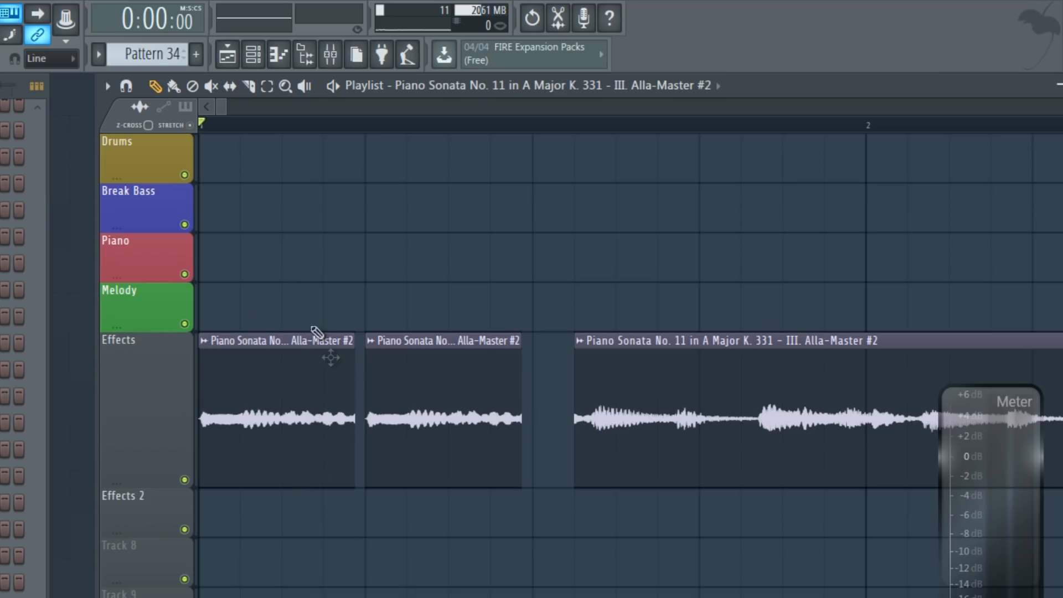
click(205, 342)
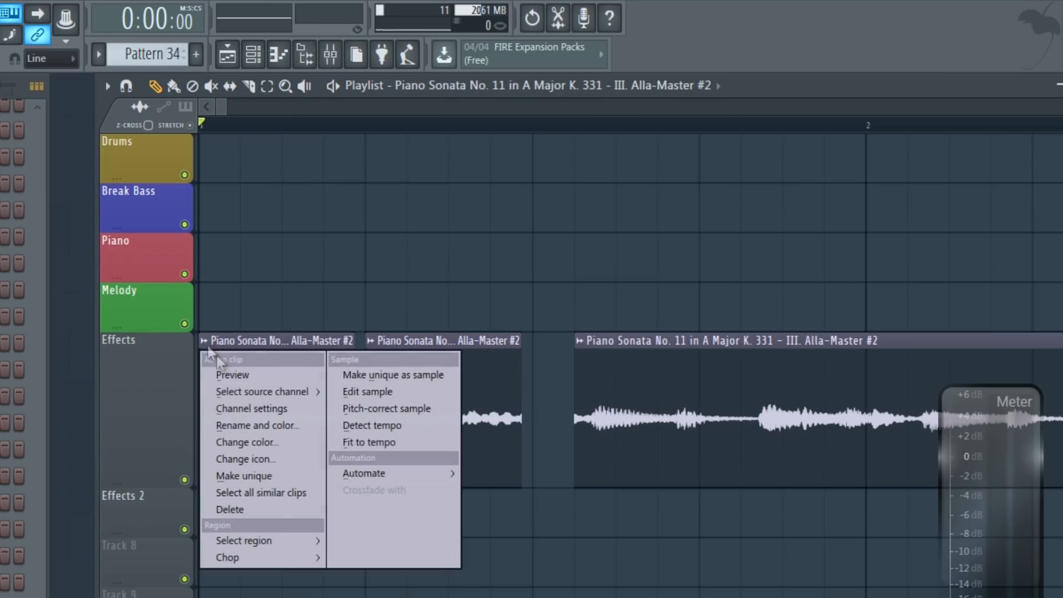
click(376, 374)
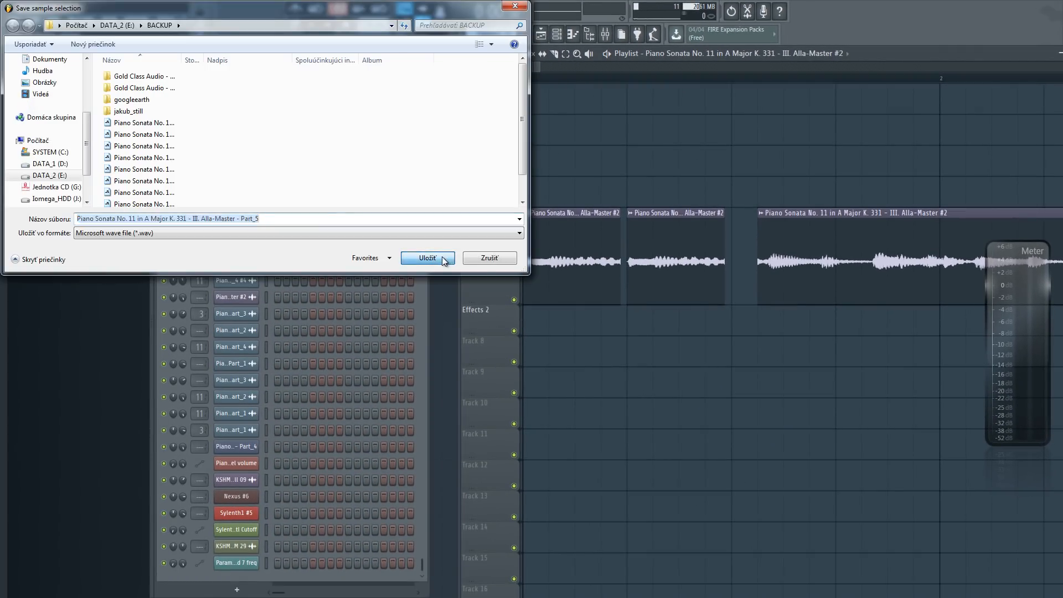
click(442, 259)
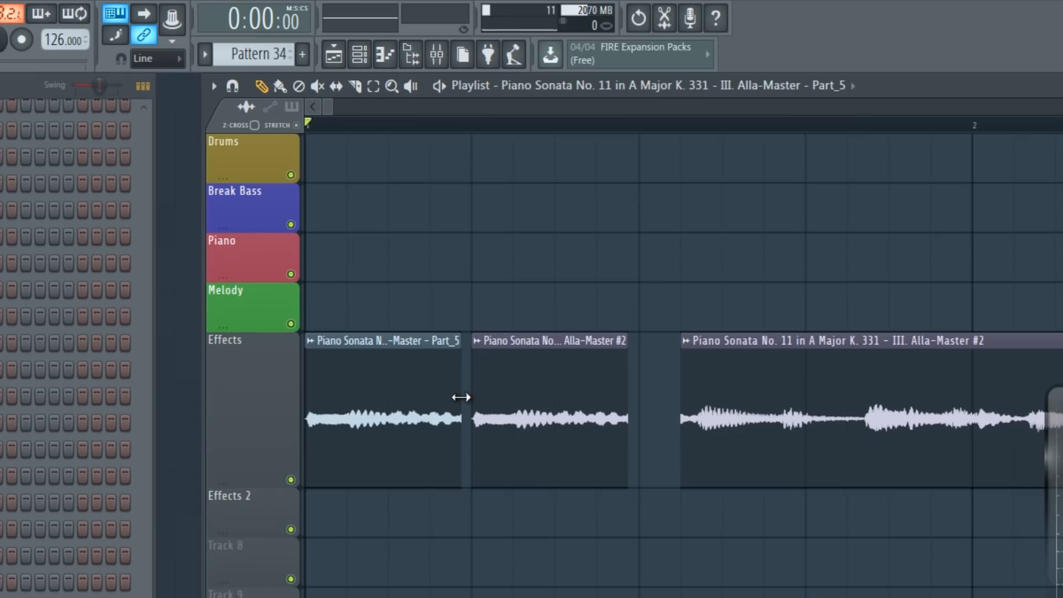
Stretch the Part_5 slice to fill the whole first beat and play it back
drag(460, 397, 470, 398)
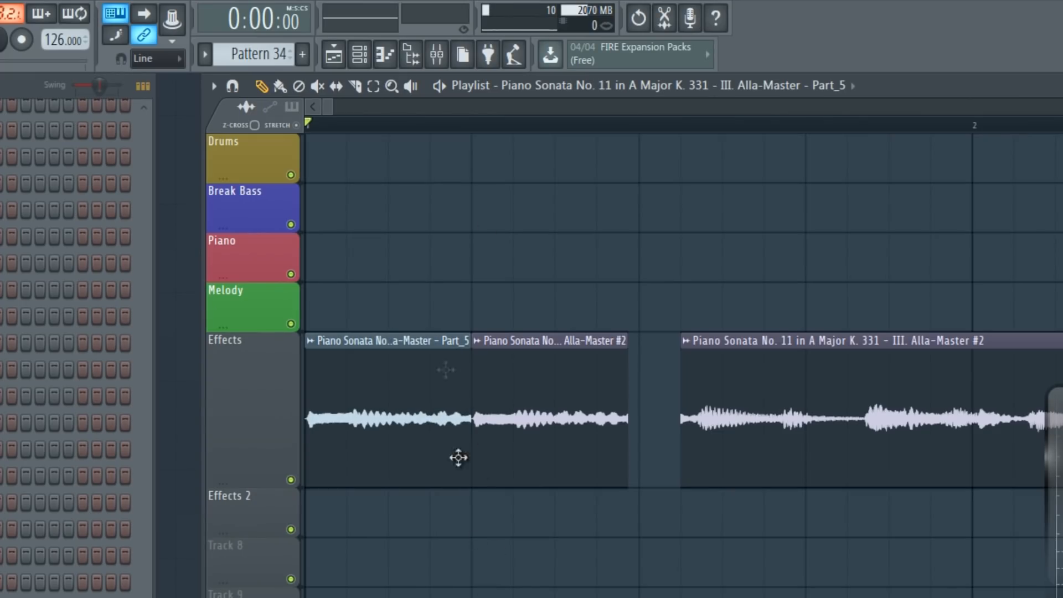
key(space)
key(space)
Replace the slice on beat 2 with a copy of the stretched Part_5 slice and listen to it
right_click(532, 402)
shift+drag(393, 404, 562, 403)
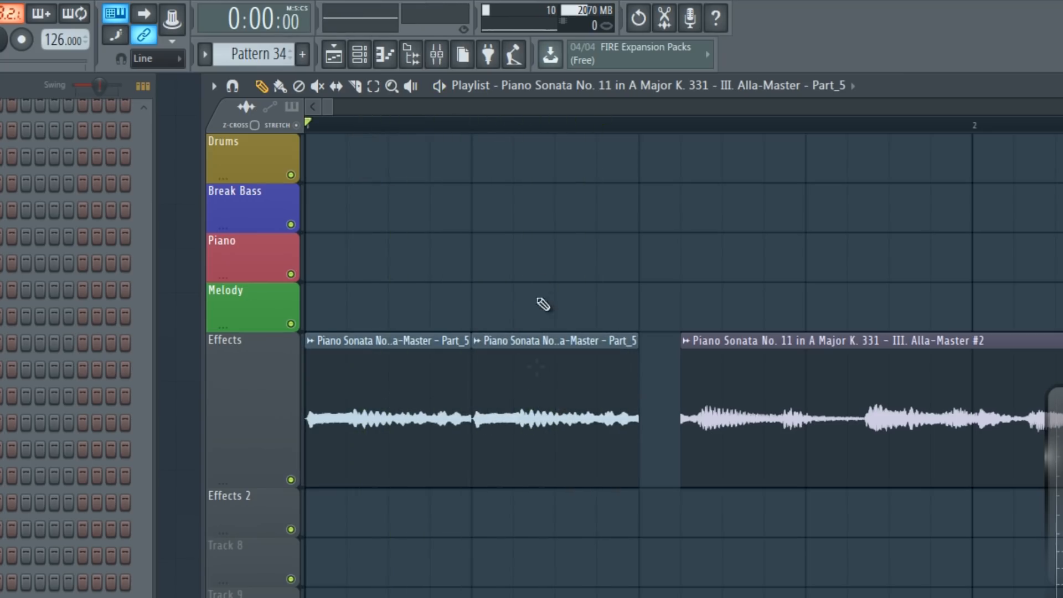
key(space)
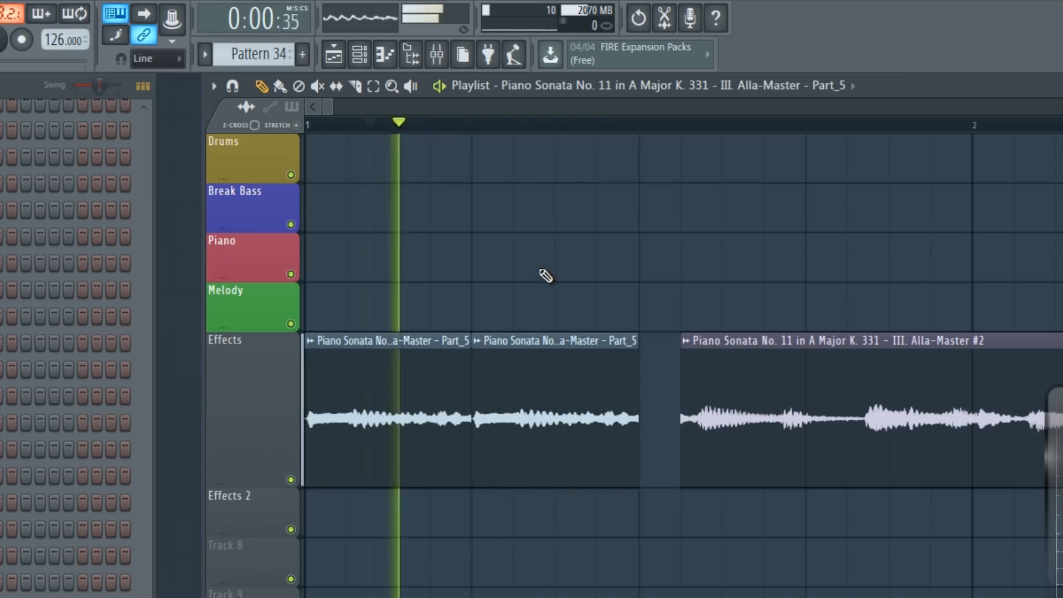
key(space)
Move the remaining piano clip to start on beat 3 and trim its beginning to the note's attack, checking with playback
drag(753, 361, 712, 361)
key(space)
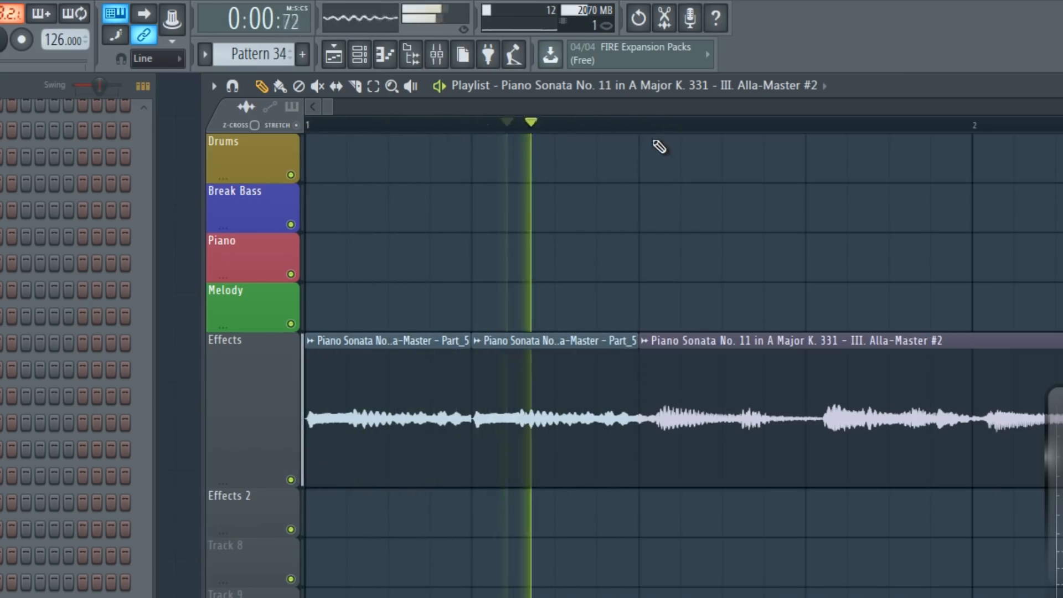
key(space)
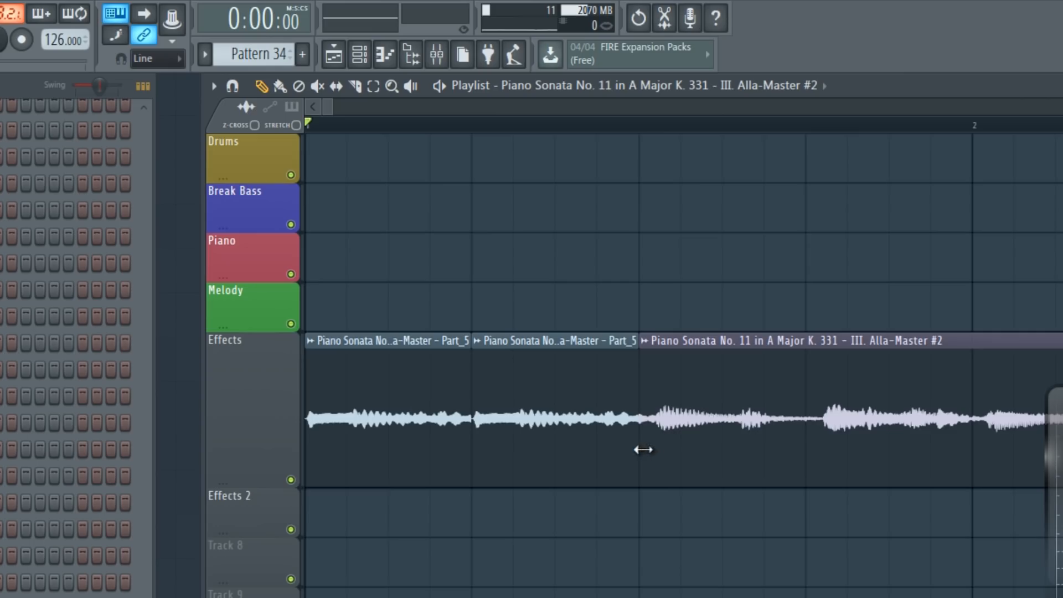
key(space)
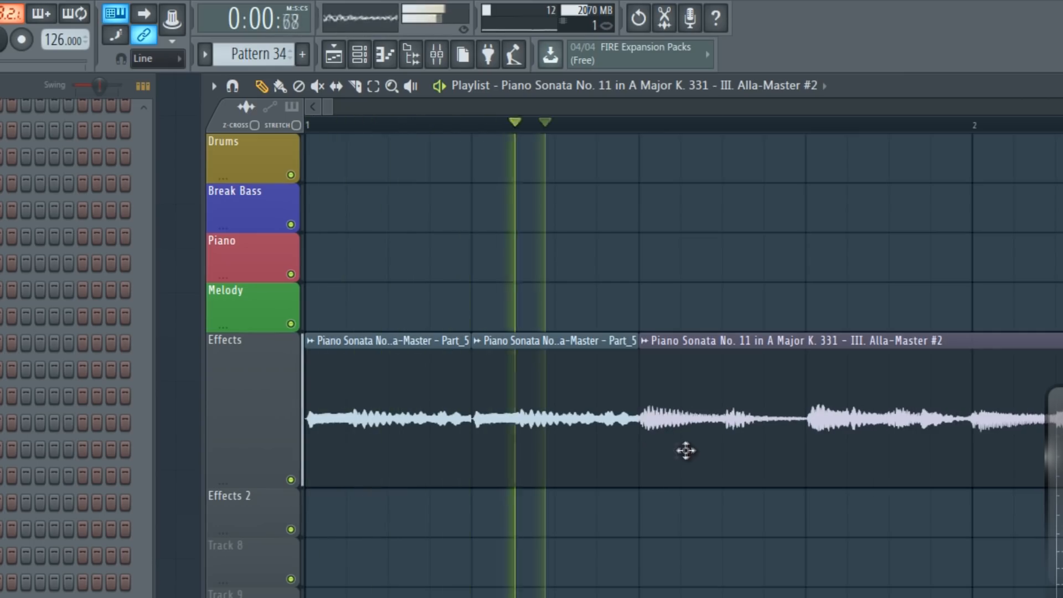
key(space)
key(space)
Fill beats 3 and 4 with matching one-beat slices cut from the start of the remaining piano clip
click(357, 86)
key(space)
key(space)
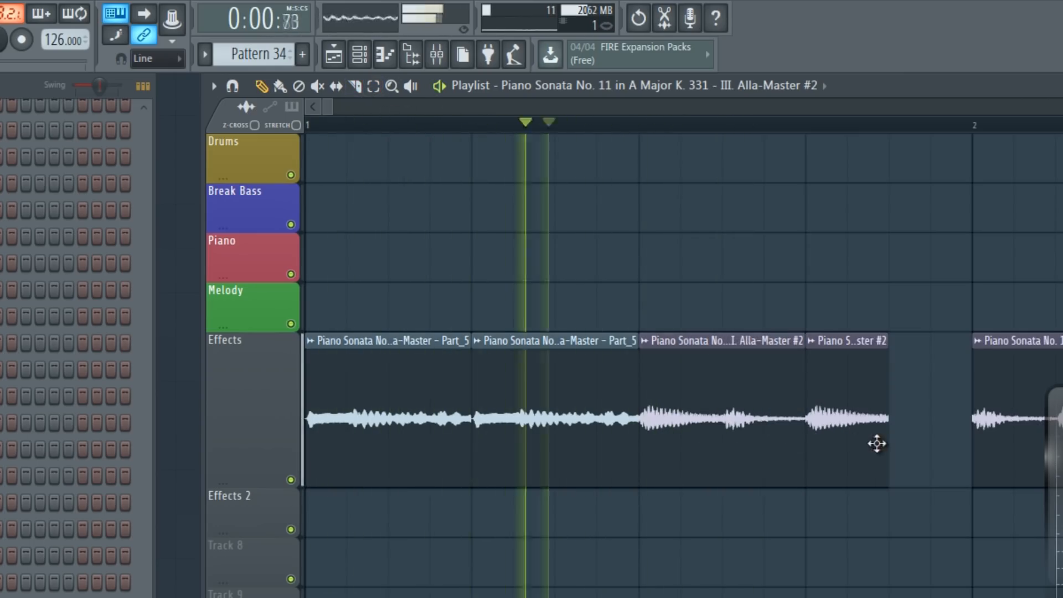
click(901, 445)
right_click(903, 445)
drag(884, 437, 944, 441)
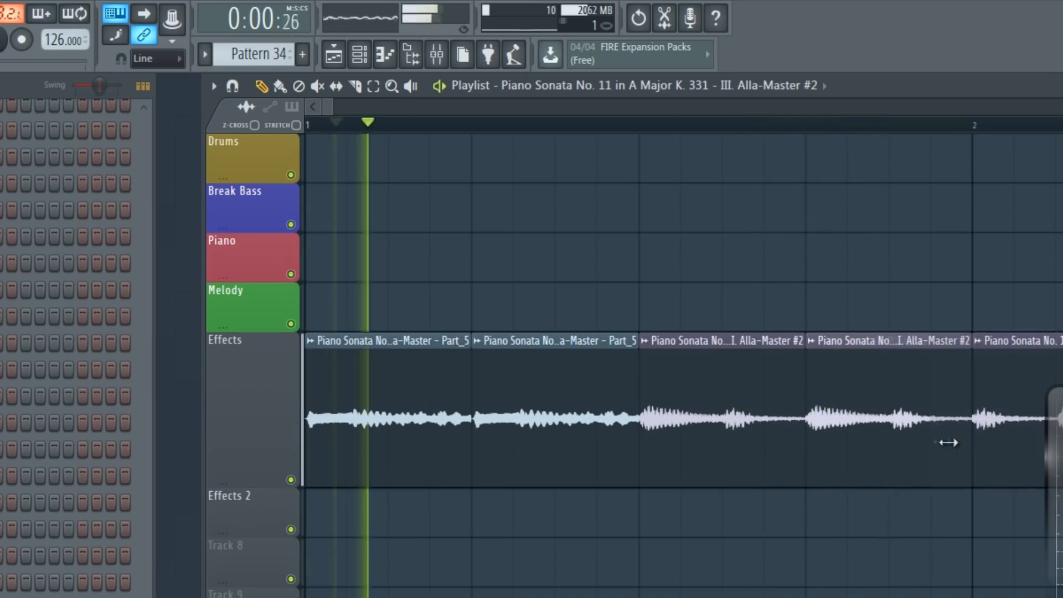
key(space)
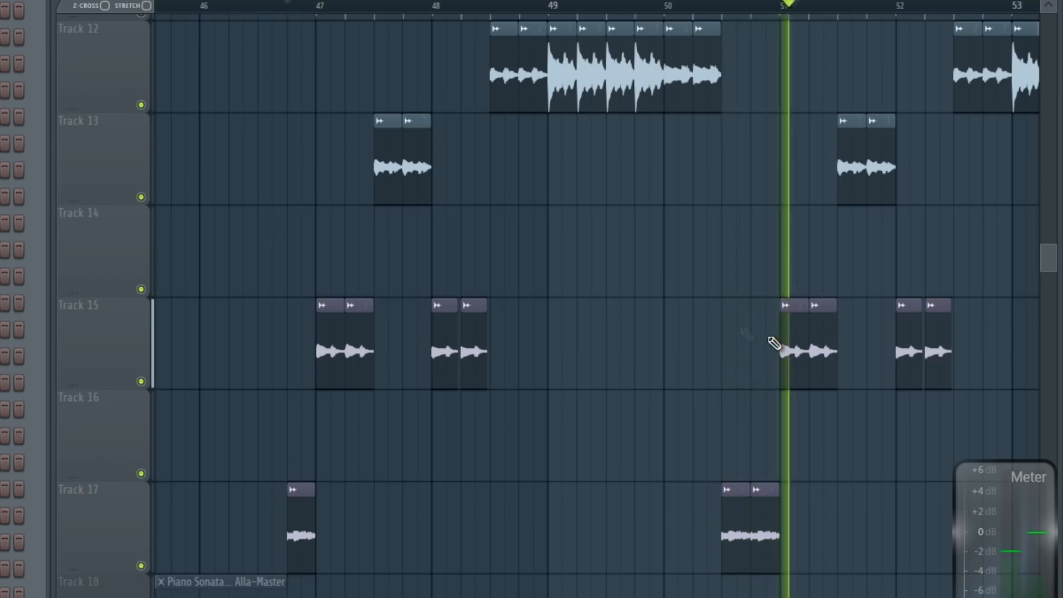
Try the Smooth (bleeding) declicking mode on the Alla-Master sample, restore Transient (no bleeding) and close its channel settings
key(space)
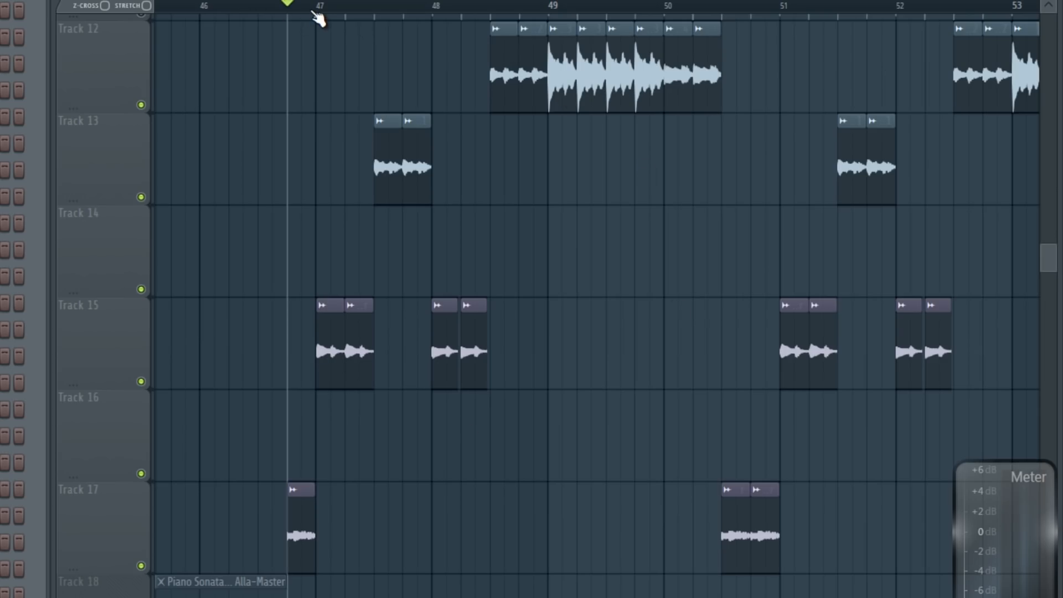
scroll(318, 18, up, 2)
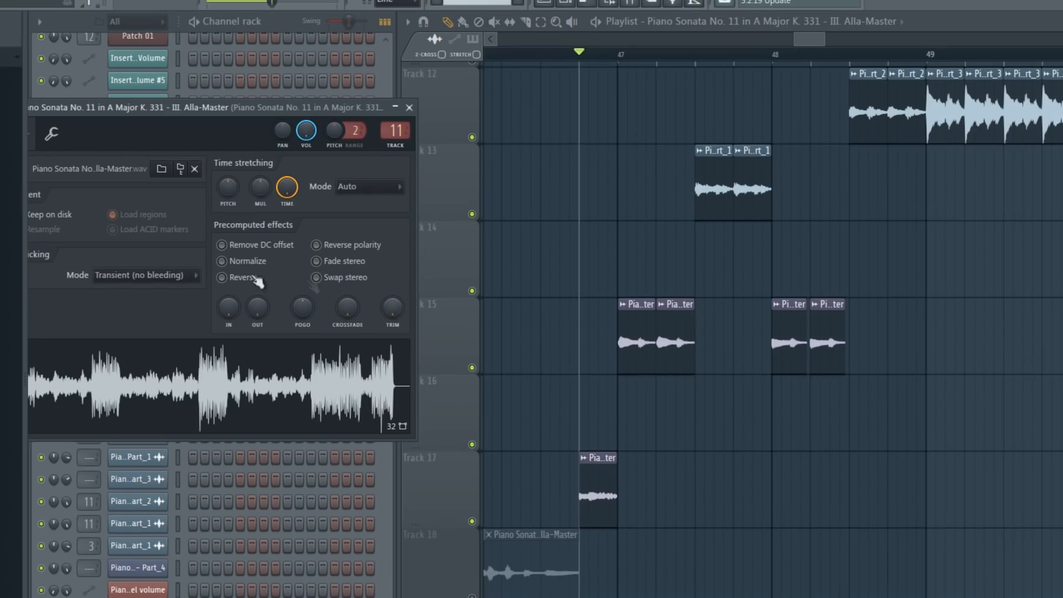
click(148, 276)
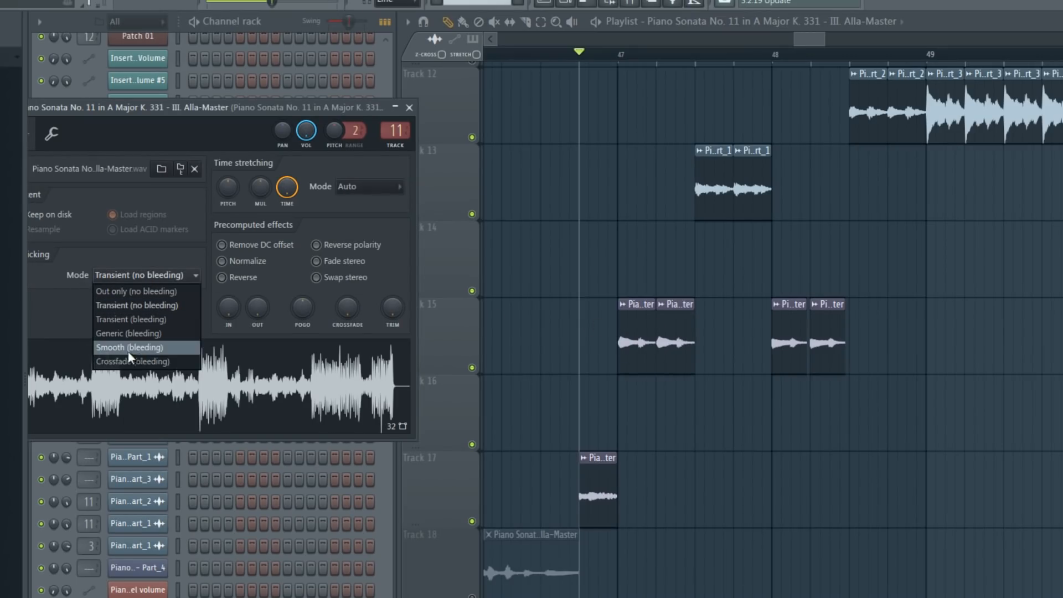
click(155, 354)
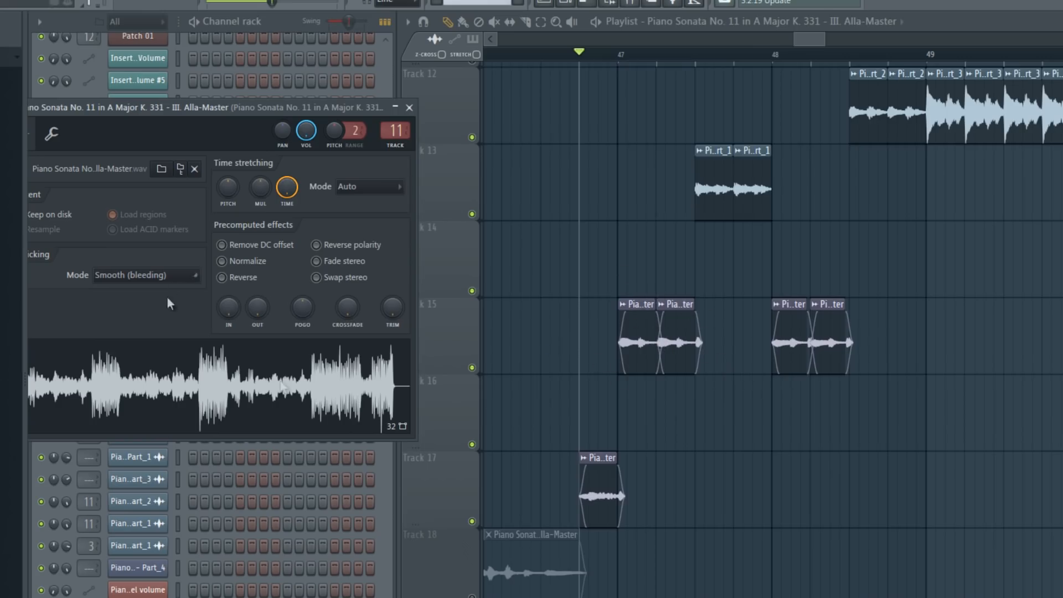
click(98, 274)
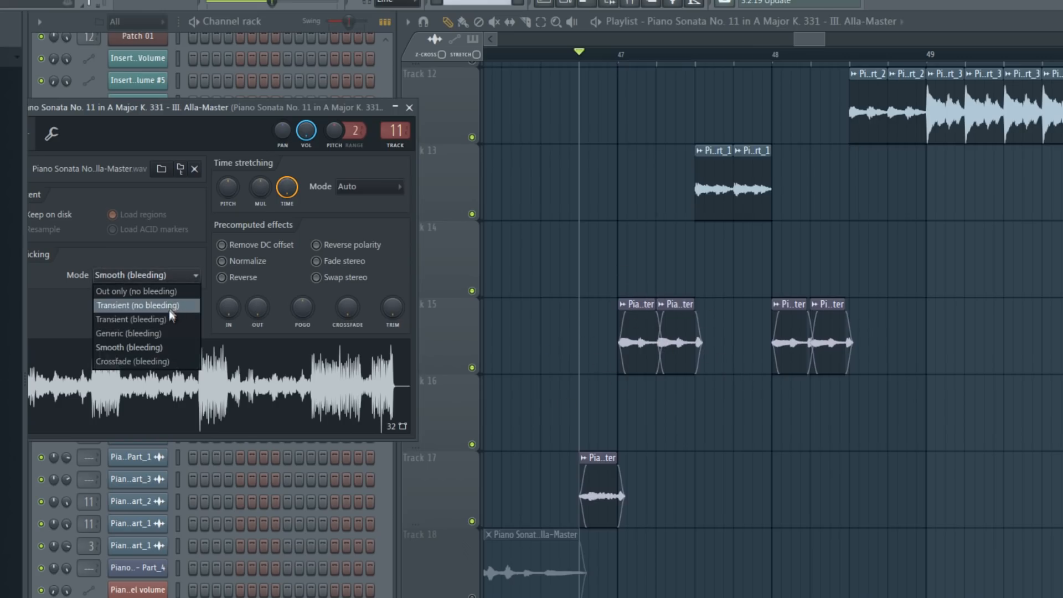
click(170, 308)
click(409, 108)
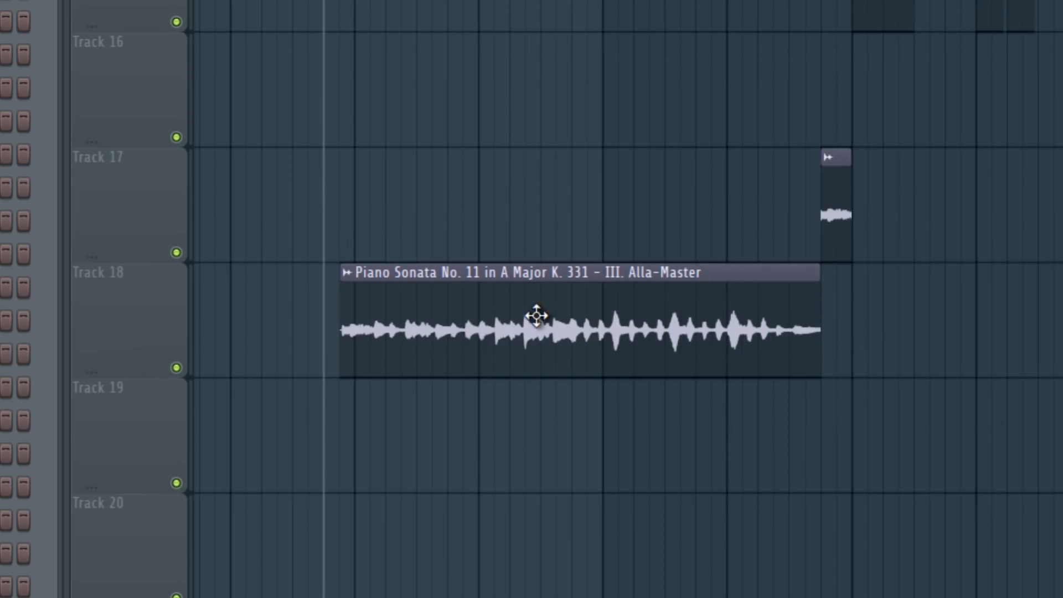
Play back the long Alla-Master piano clip on Track 18
key(space)
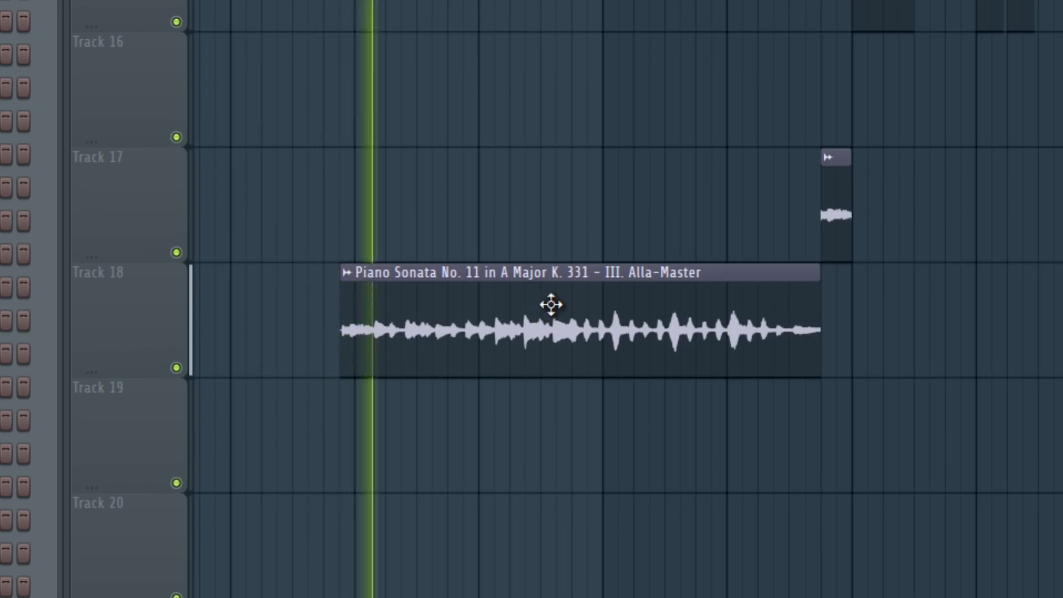
key(space)
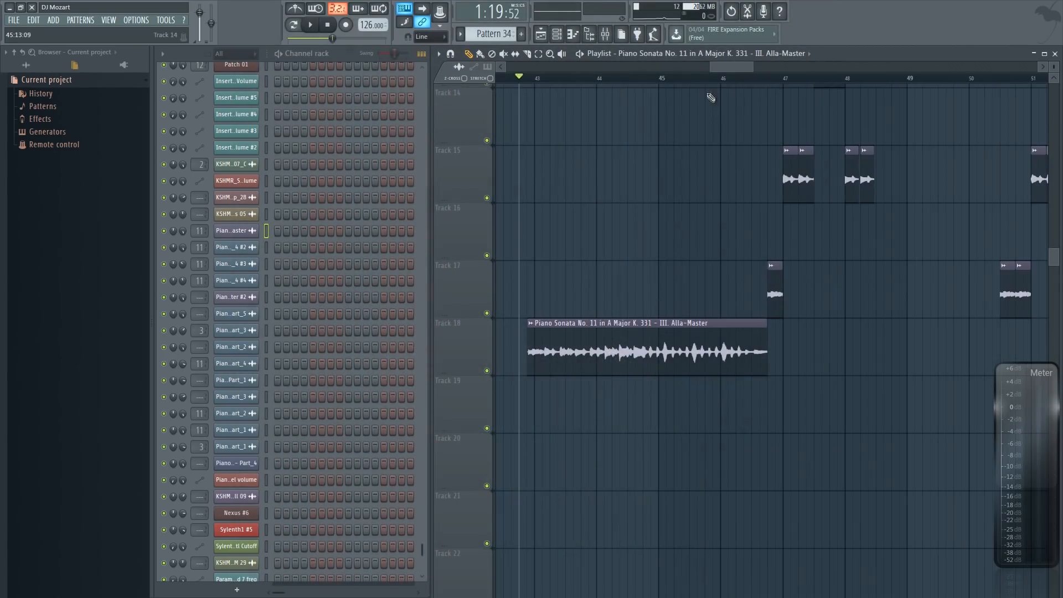
drag(730, 74, 723, 82)
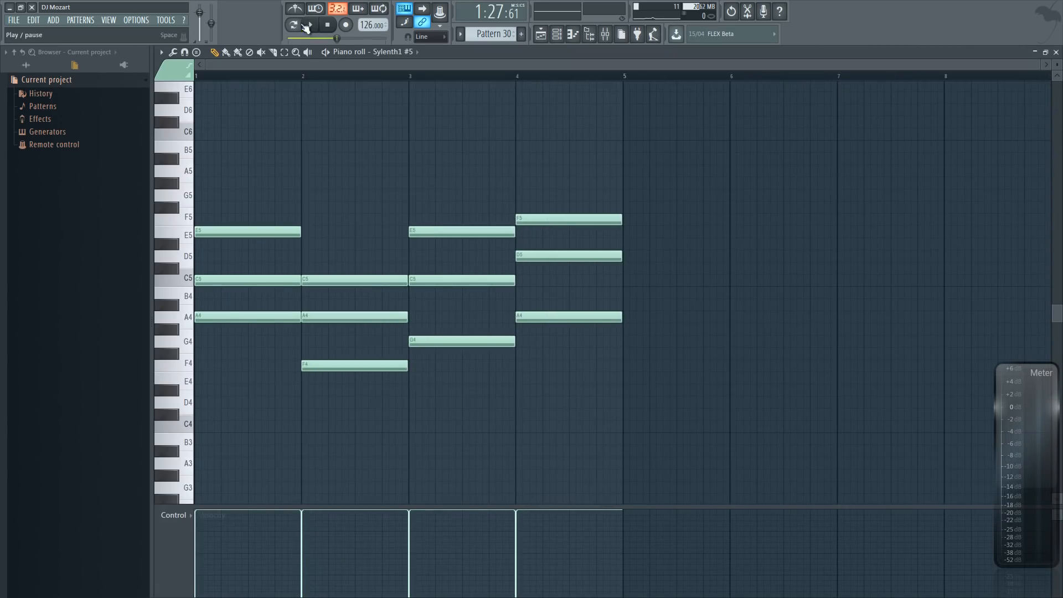
Listen to the Pattern 30 pad chords in the Sylenth1 #5 piano roll, then close the piano roll and the synth window
click(310, 25)
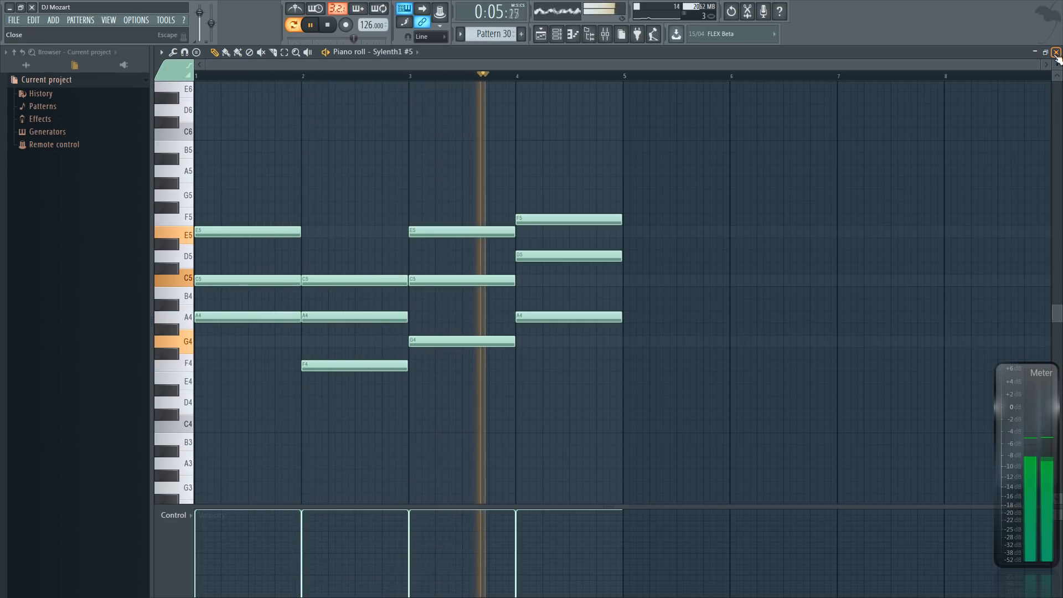
key(space)
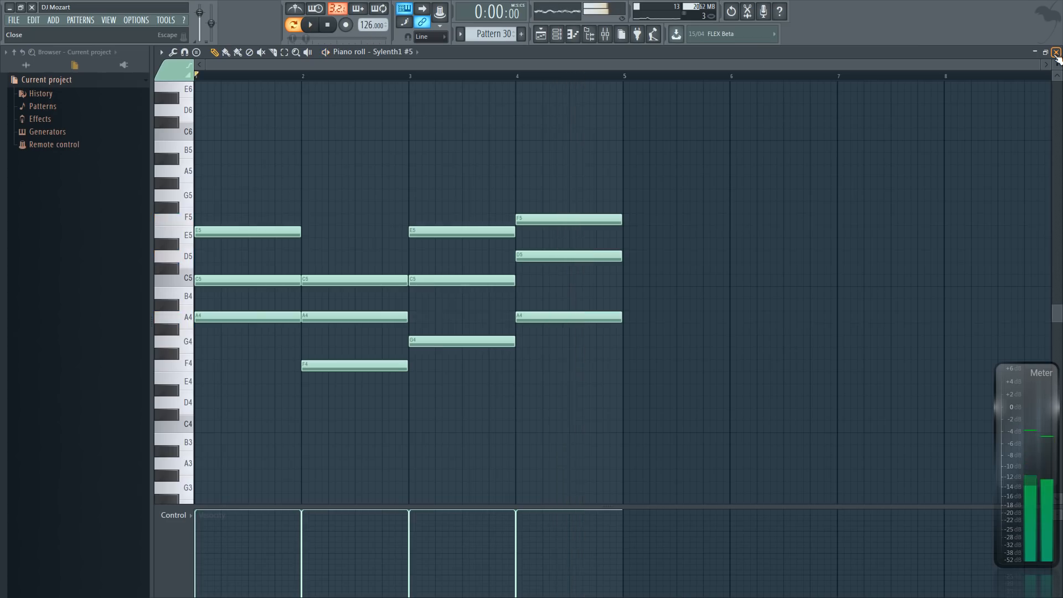
click(1056, 52)
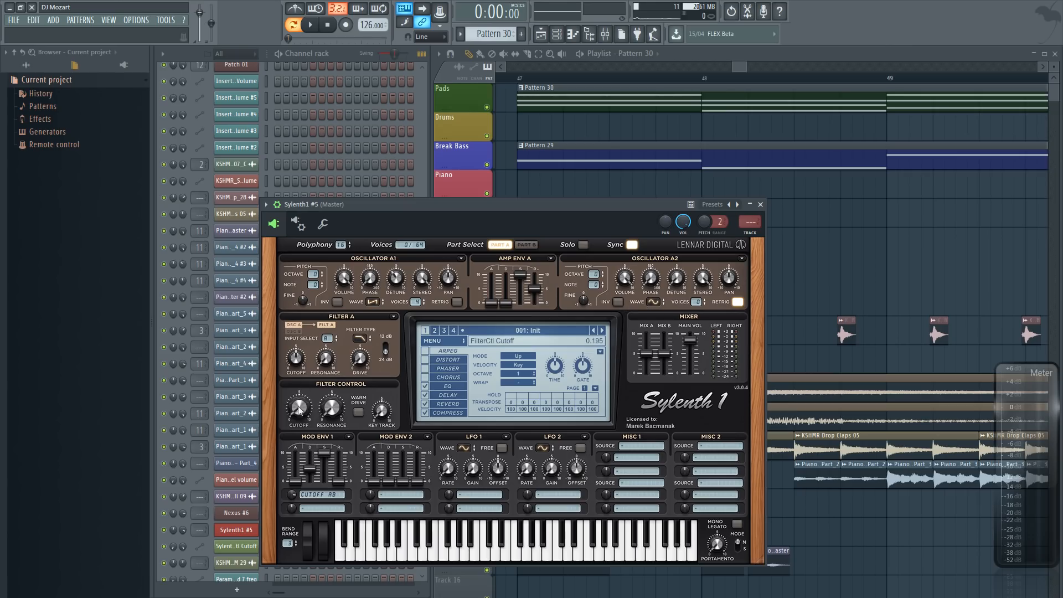
click(763, 204)
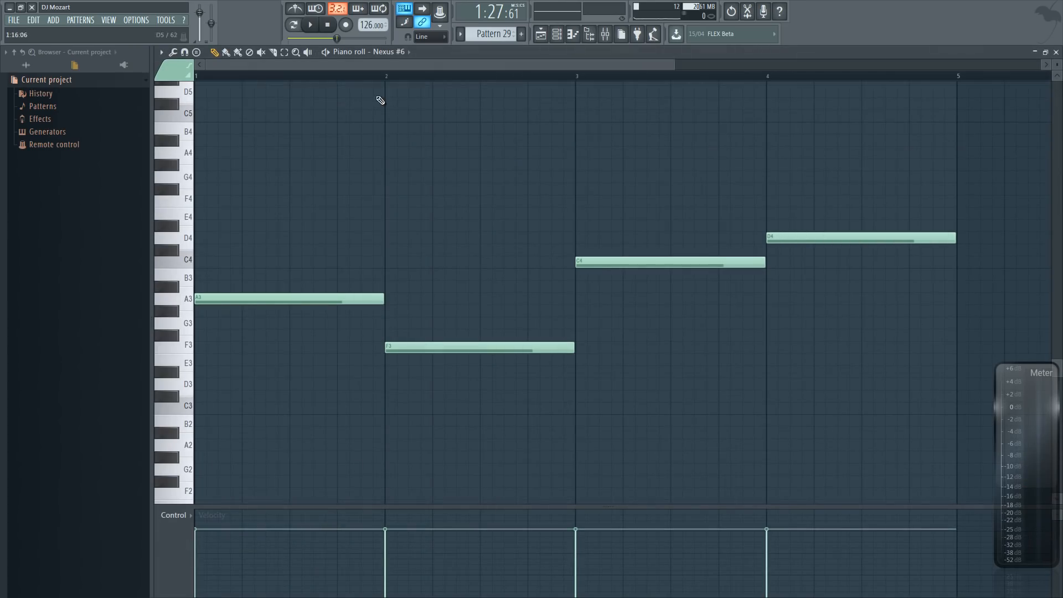
Listen to the Pattern 29 bass notes in the Nexus #6 piano roll and close it
key(space)
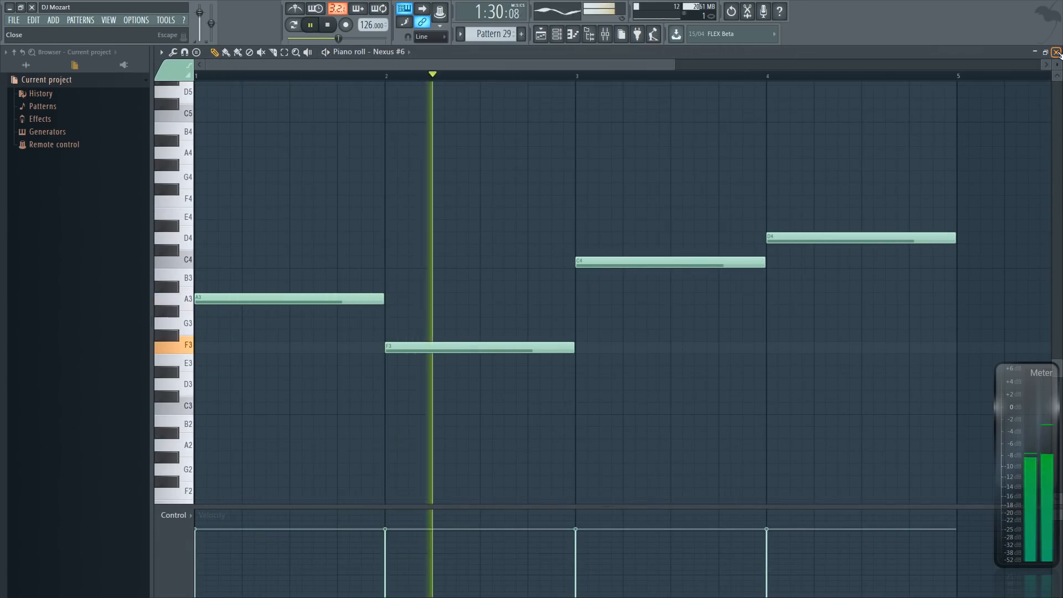
key(space)
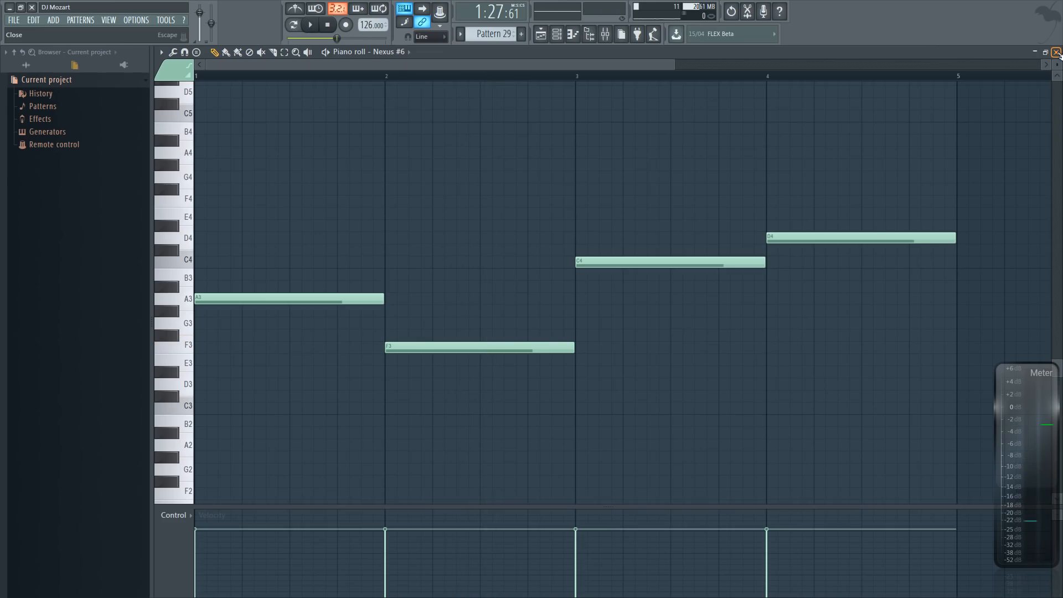
click(1056, 52)
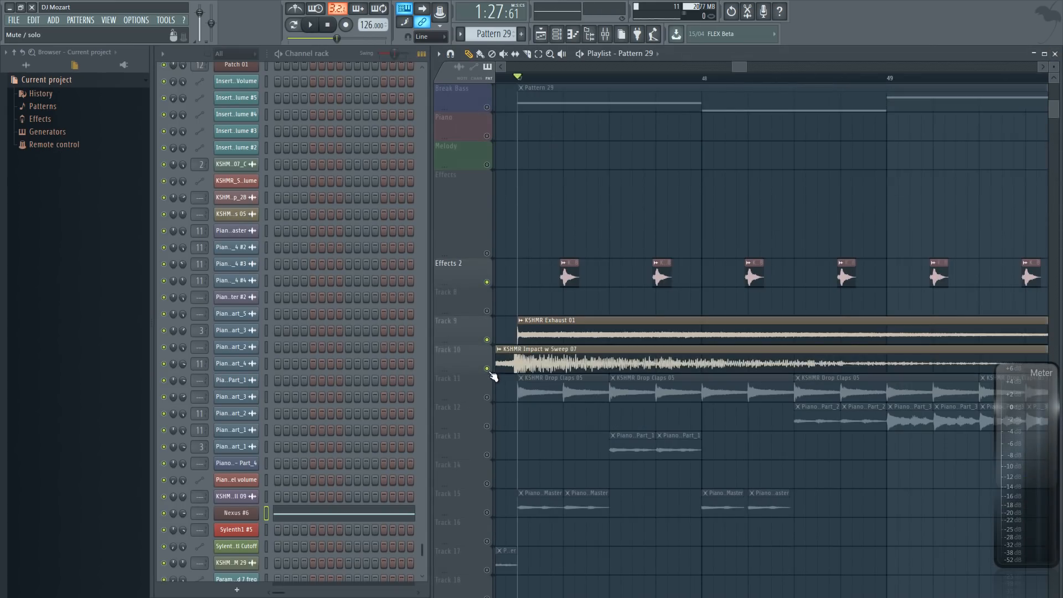
Unmute the KSHMR Drop Claps 05 track alongside the enabled effects tracks and listen to them together from bar 47
click(491, 398)
scroll(542, 387, down, 2)
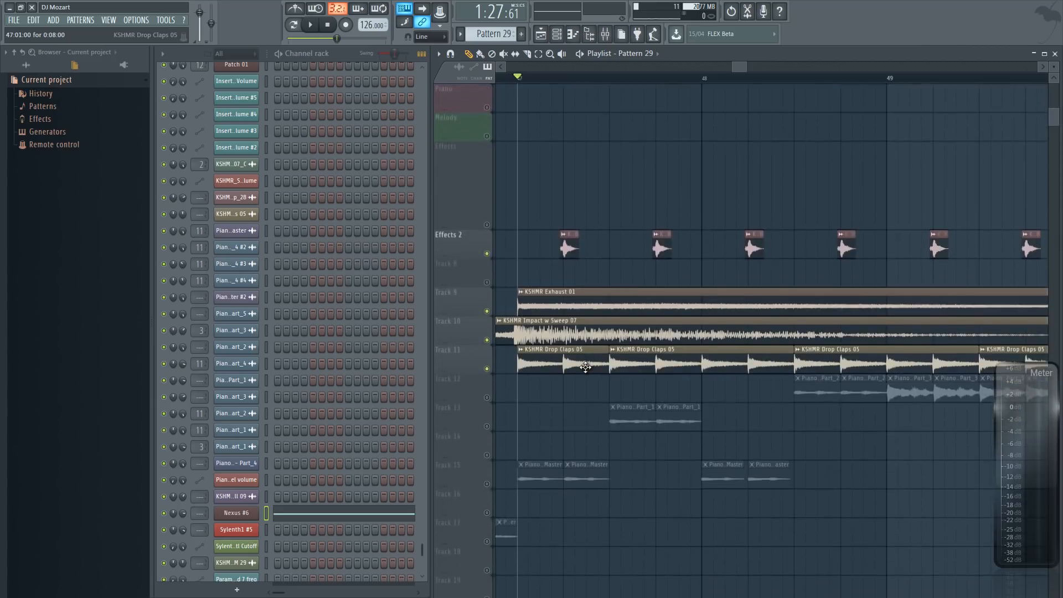
key(space)
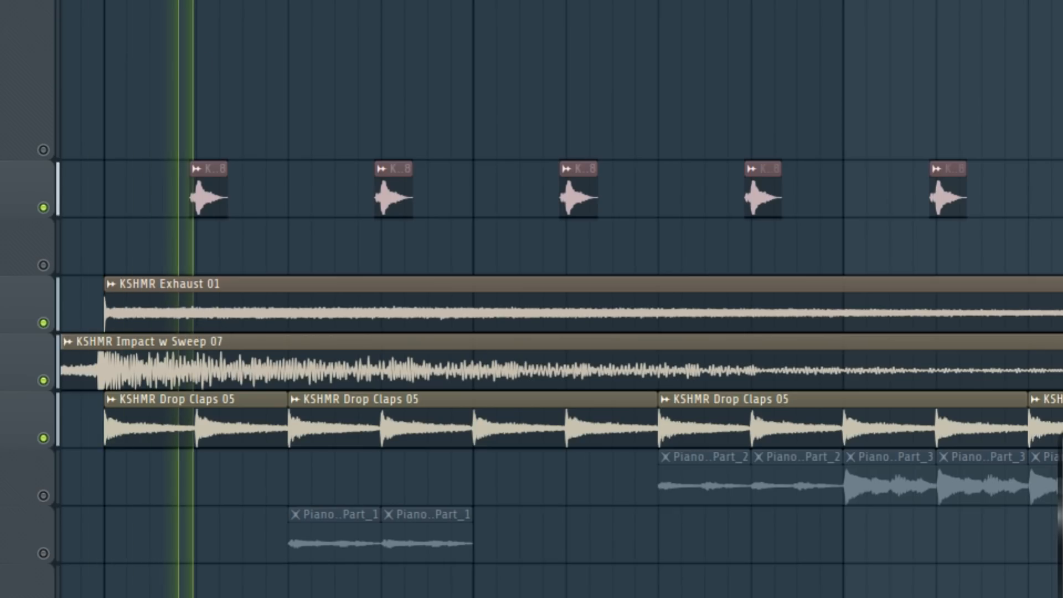
scroll(532, 299, up, 2)
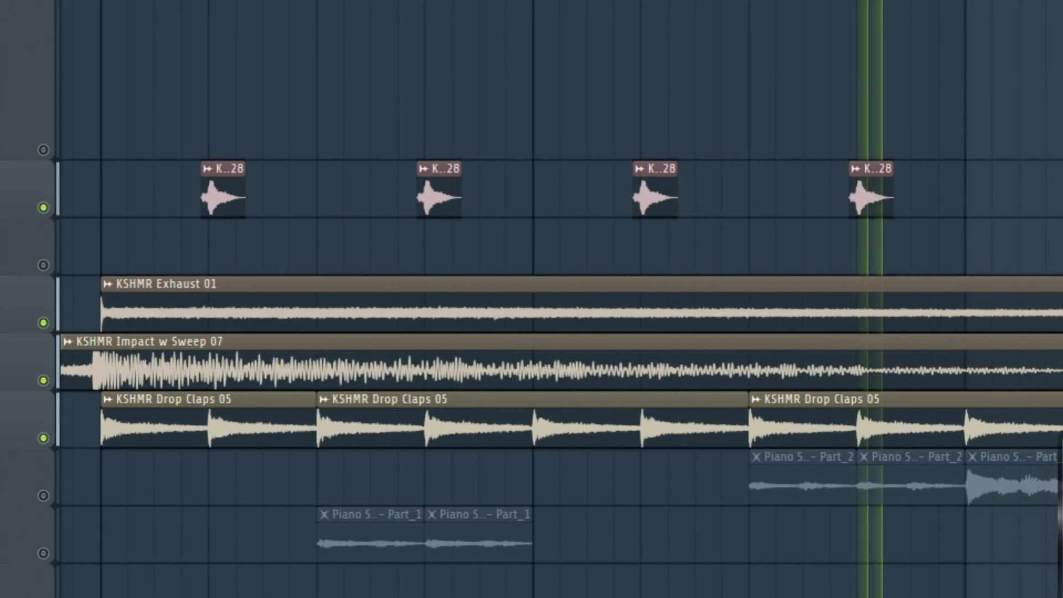
scroll(166, 327, down, 2)
key(space)
scroll(171, 326, down, 2)
scroll(171, 327, up, 2)
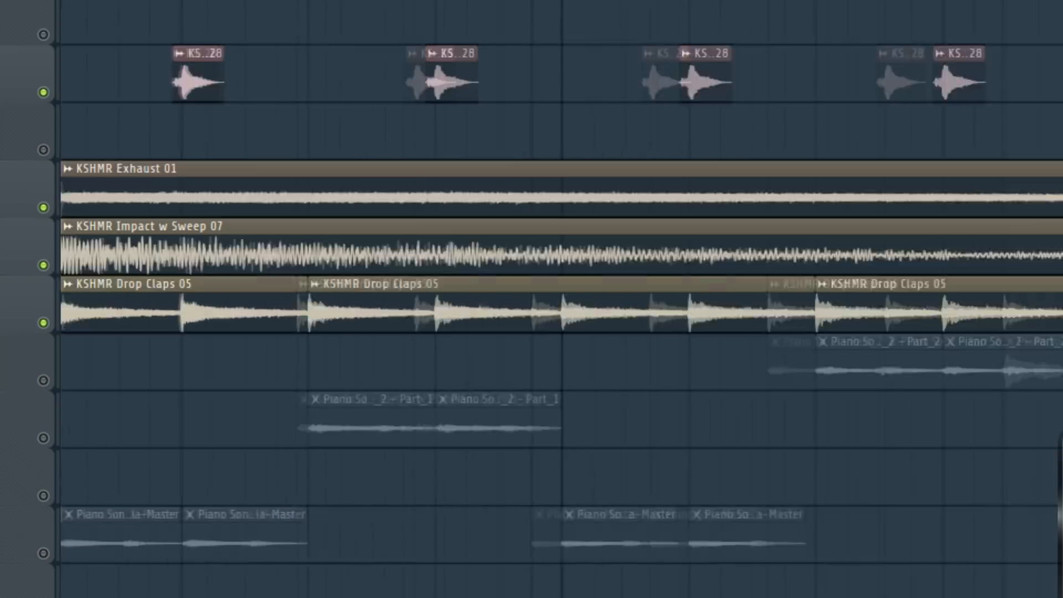
scroll(171, 326, down, 2)
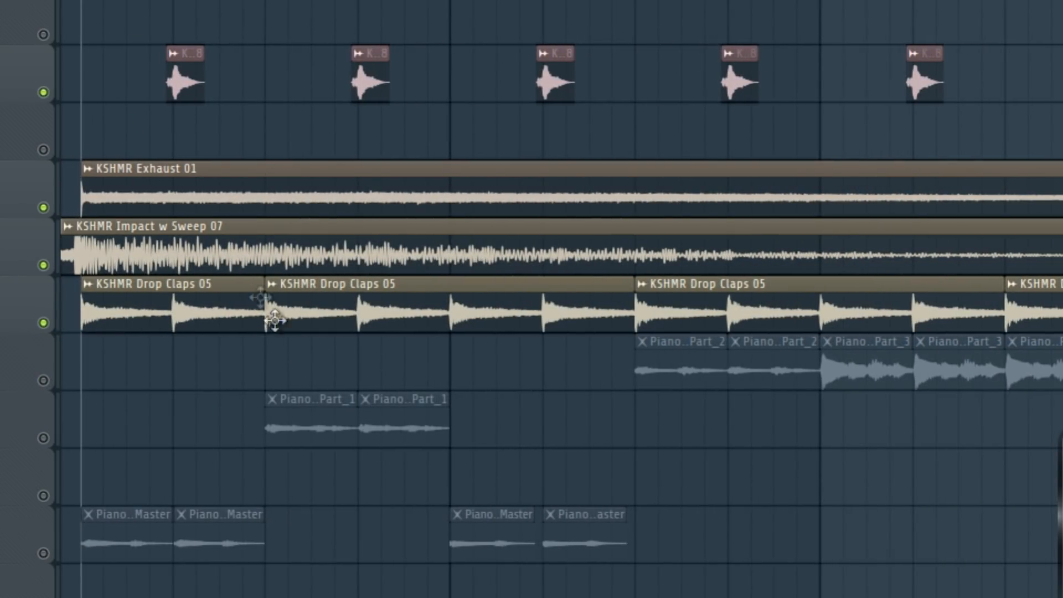
scroll(166, 6, down, 3)
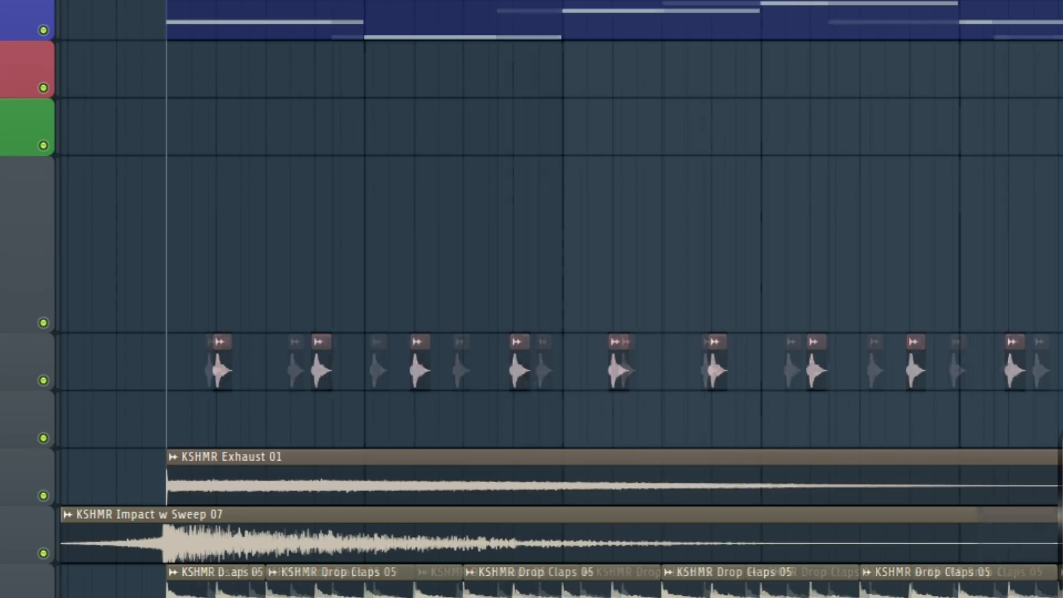
Play the full break section from just before bar 47 with all tracks enabled
click(139, 3)
scroll(301, 48, down, 4)
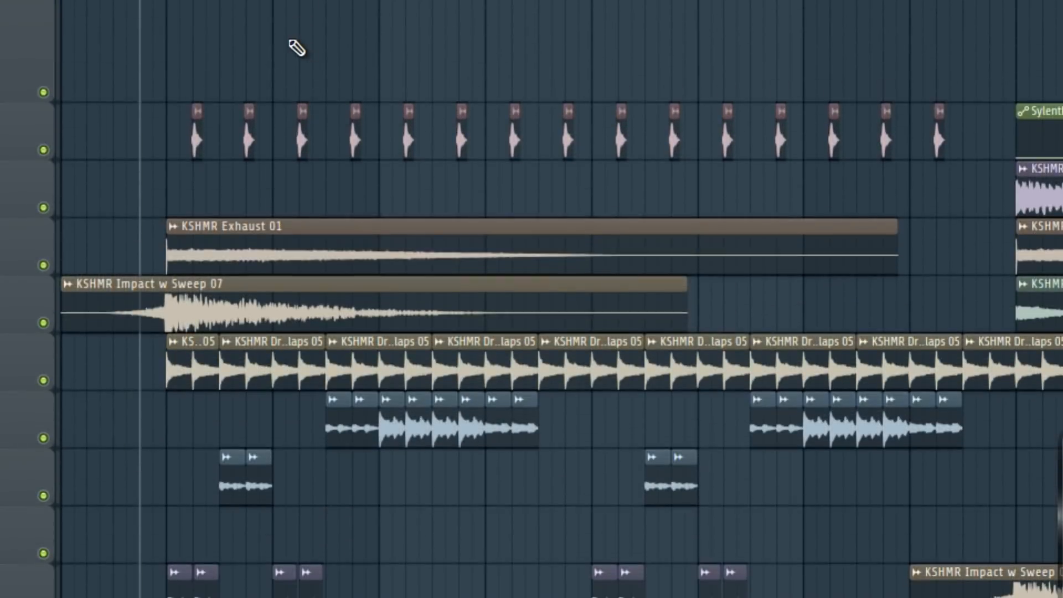
key(space)
scroll(437, 48, up, 2)
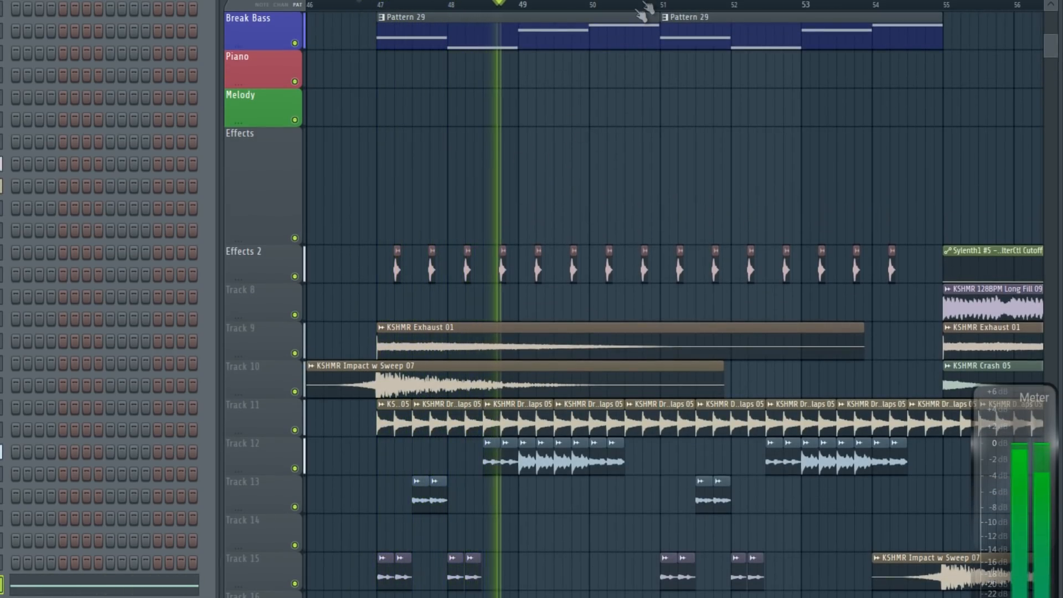
scroll(642, 13, up, 2)
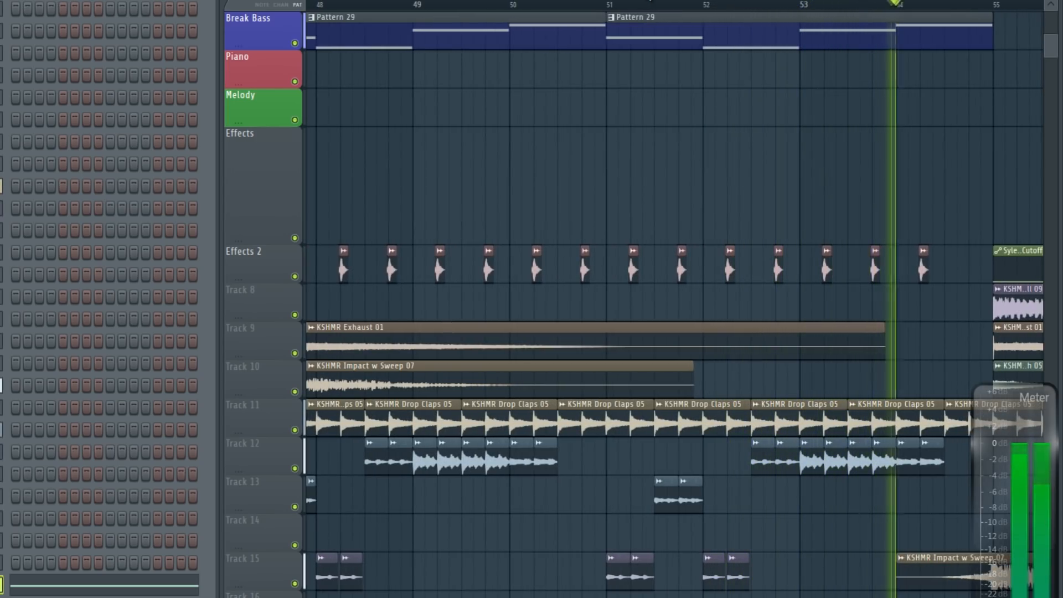
key(space)
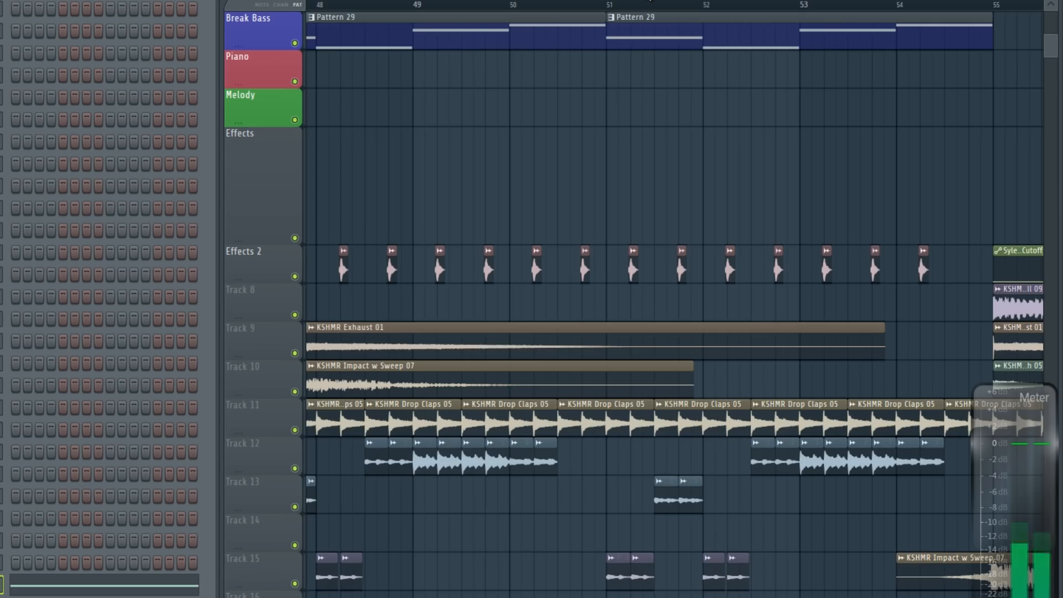
Isolate the piano slices on Tracks 17 and 13 and listen to them from bar 55
drag(748, 65, 776, 67)
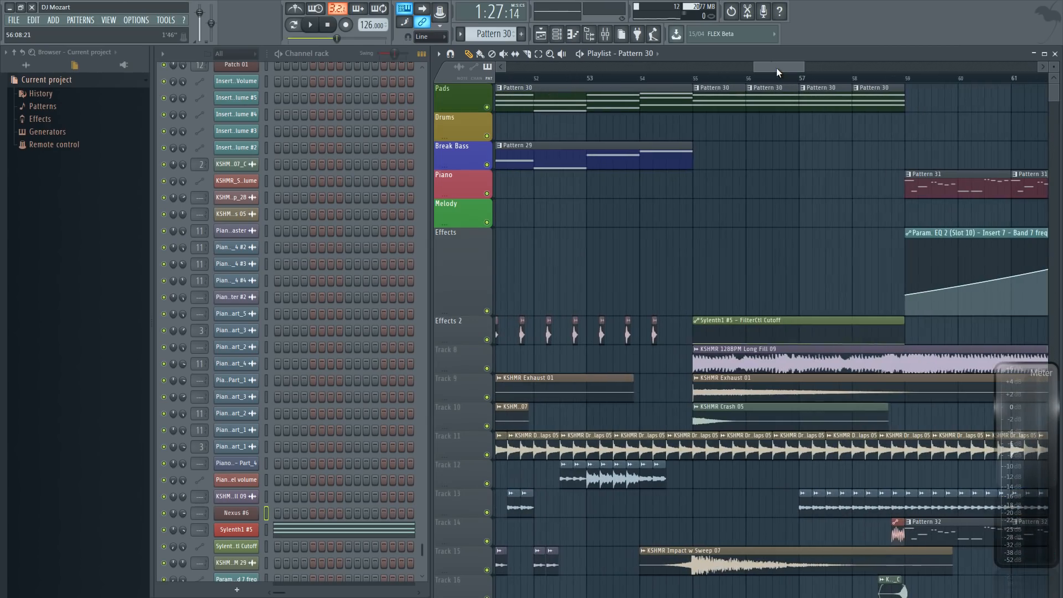
click(694, 79)
scroll(520, 310, down, 7)
right_click(486, 426)
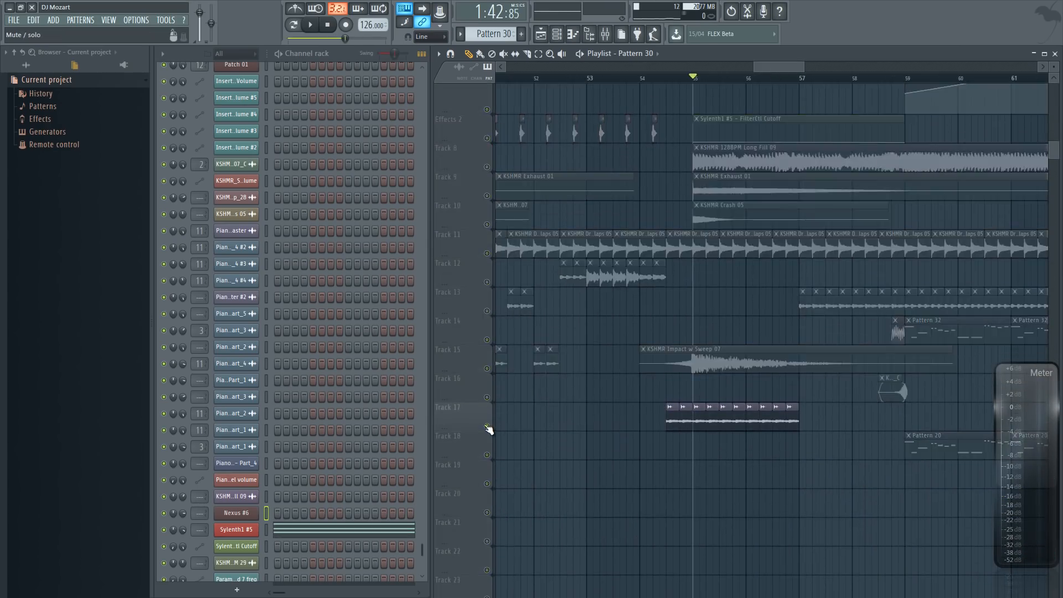
click(485, 312)
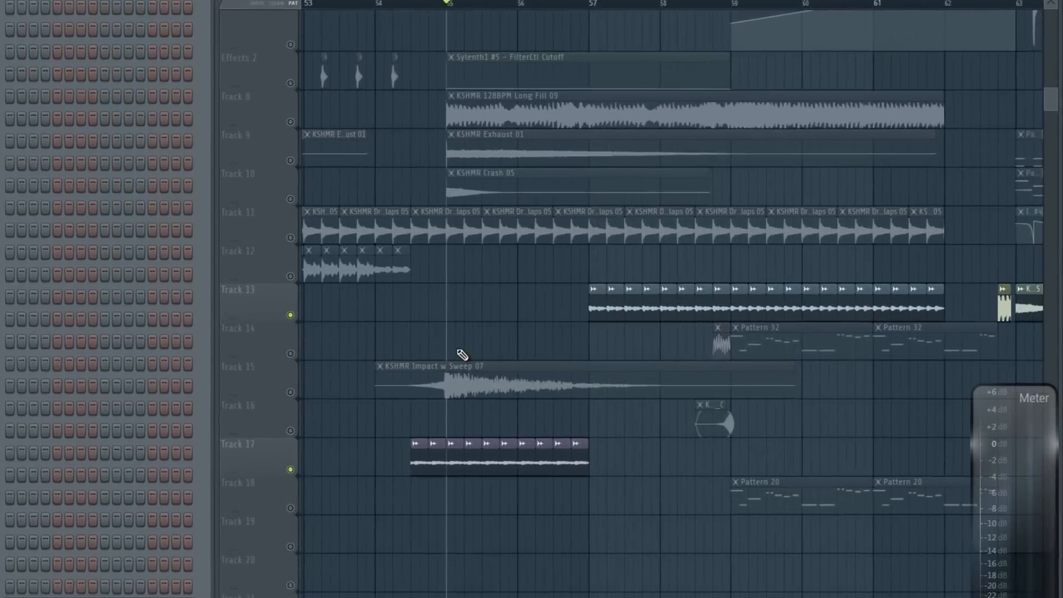
key(space)
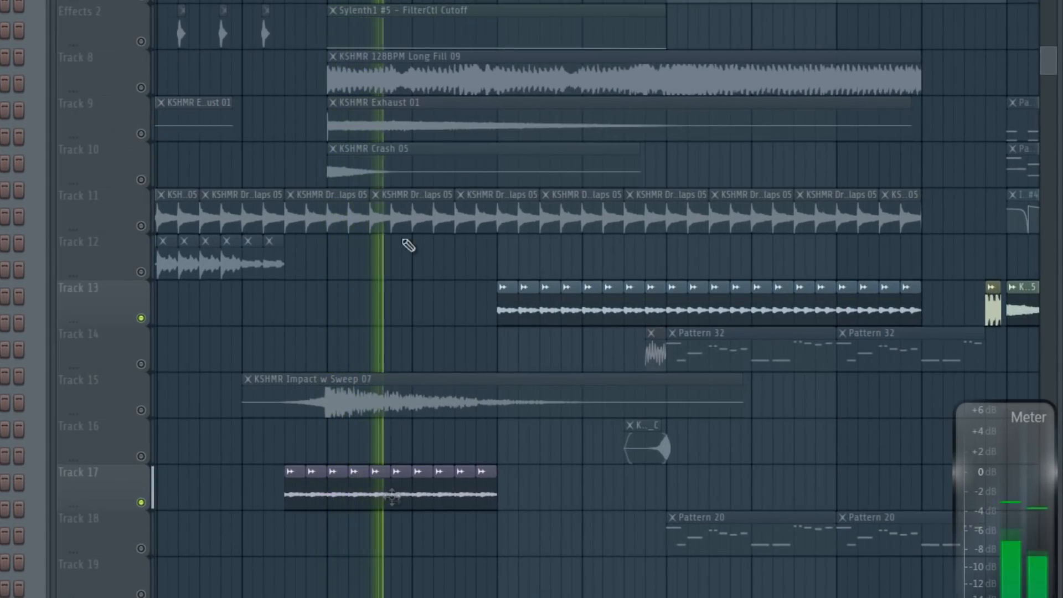
scroll(408, 246, up, 3)
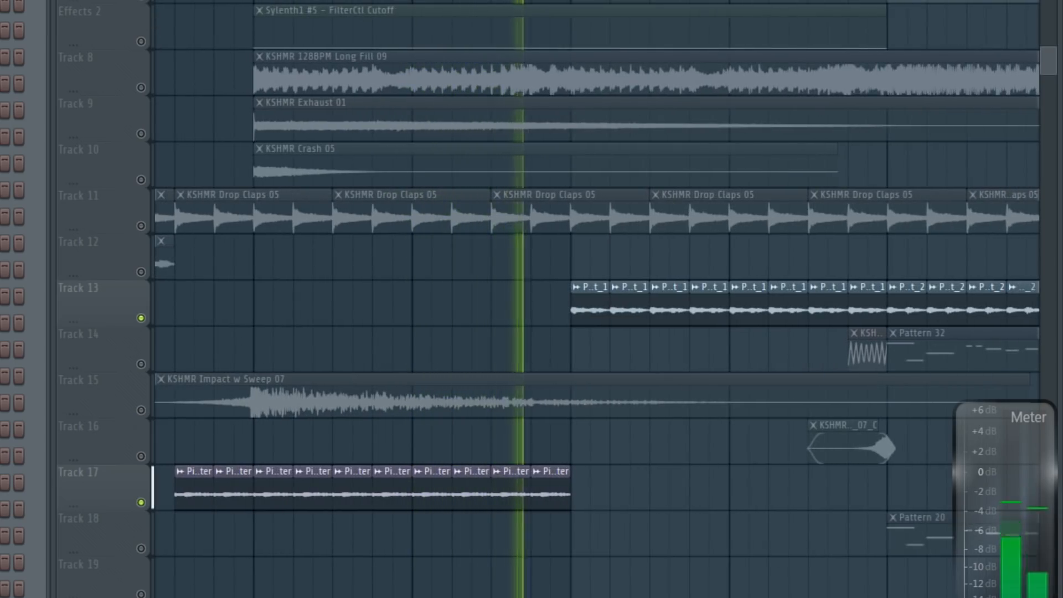
scroll(429, 245, down, 3)
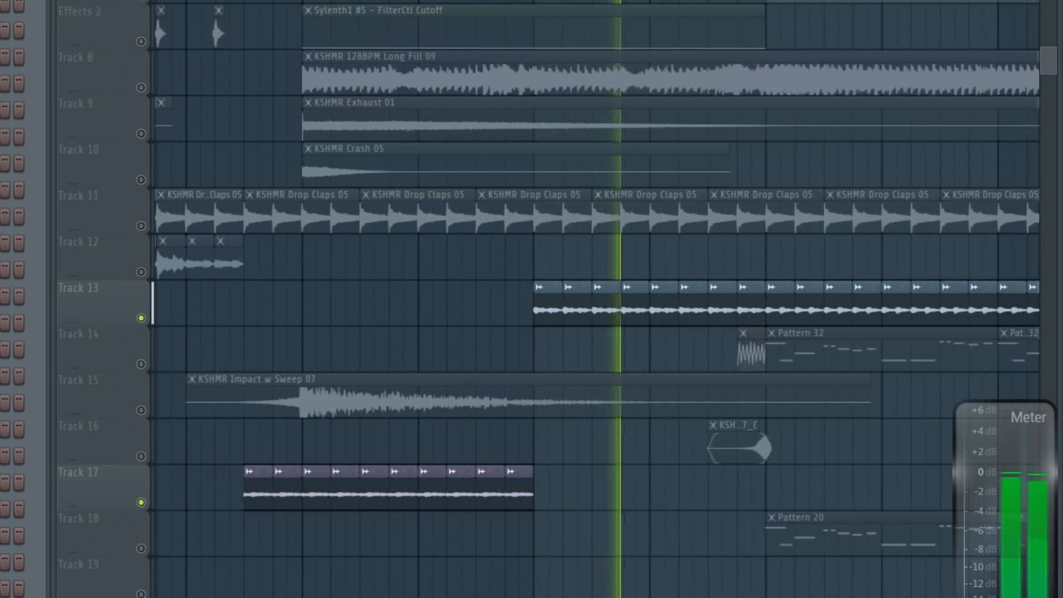
scroll(433, 245, down, 3)
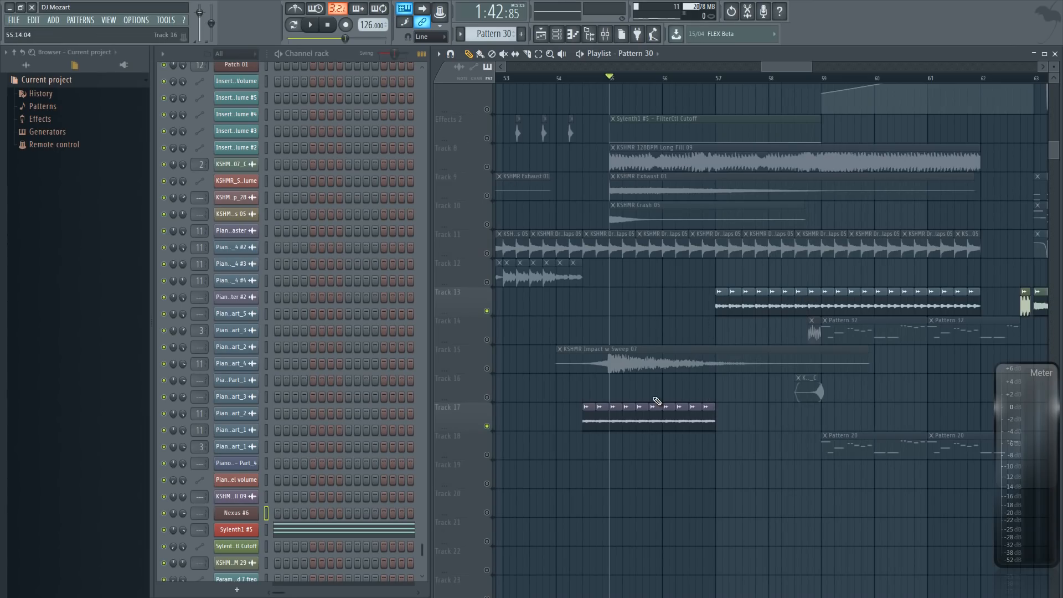
Solo the KSHMR 128BPM Long Fill 09 clip on Track 8 and listen to it from bar 55
scroll(625, 249, up, 1)
click(673, 189)
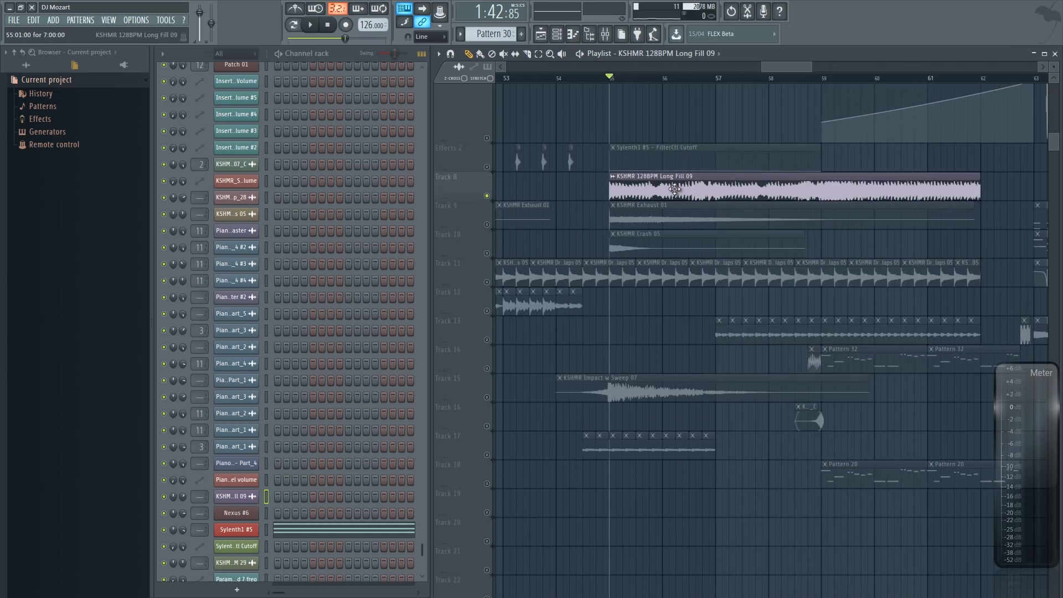
key(space)
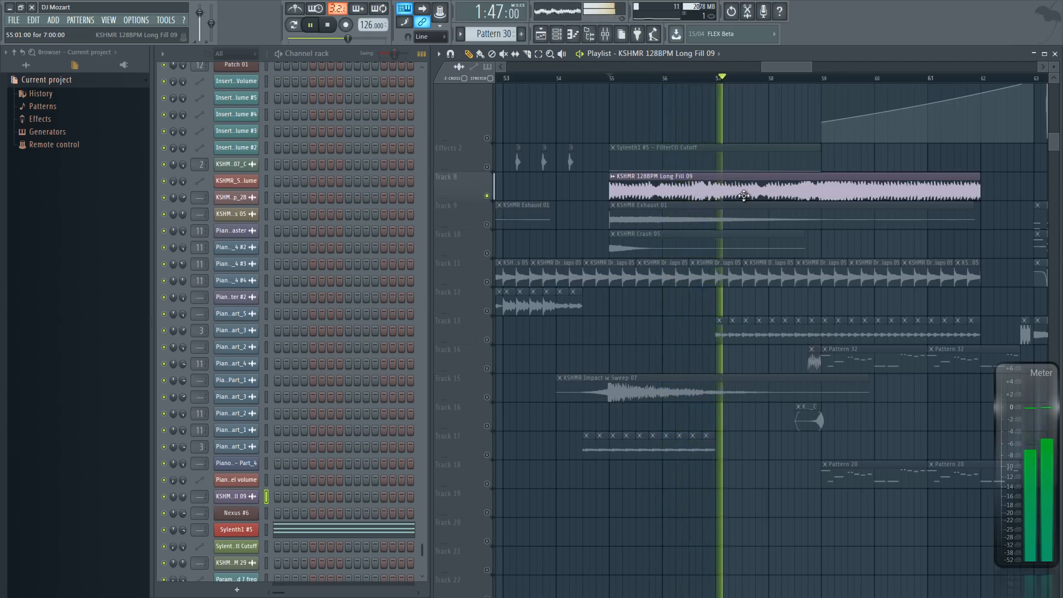
key(space)
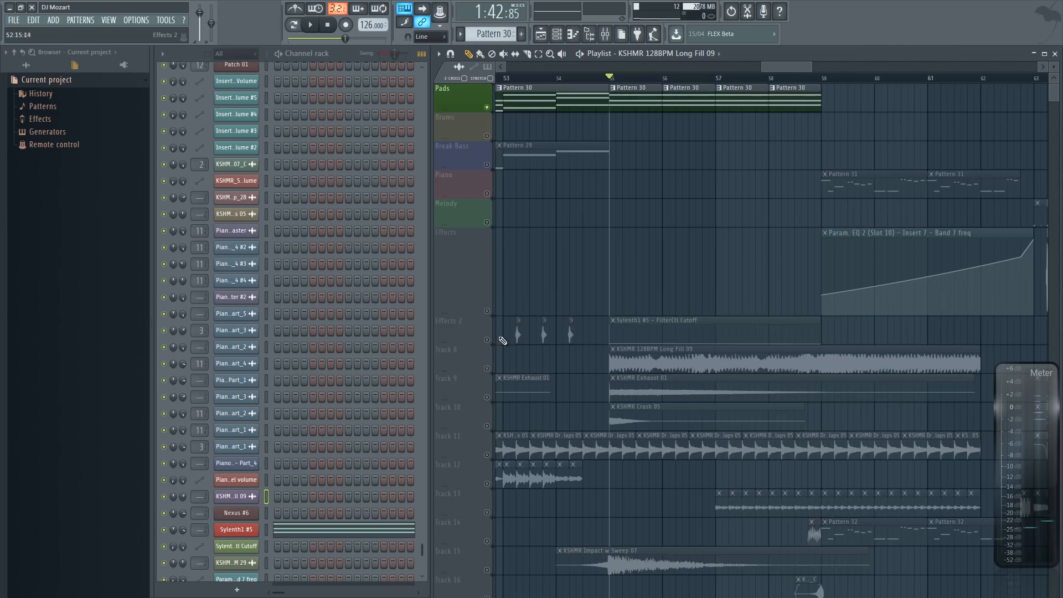
Enable Effects 2 alongside the soloed Pads track and listen to the Sylenth1 filter cutoff automation from bar 55
click(486, 339)
drag(786, 68, 784, 69)
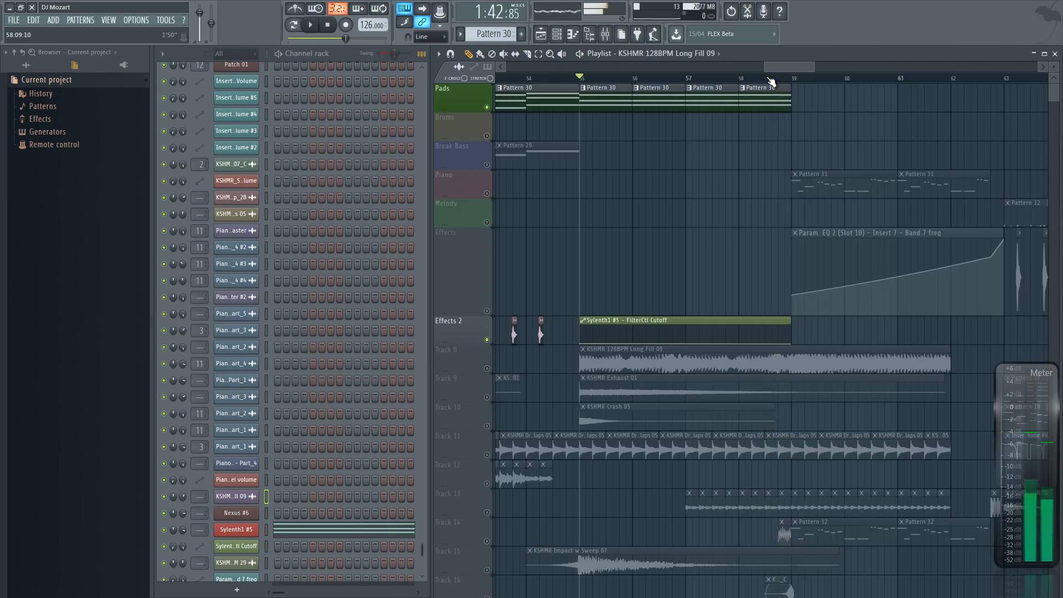
scroll(613, 174, down, 5)
Isolate the KSHMR_Synth_Shot_07_C clip on Track 16 with the volume automation on Track 14 and listen to the lead-in to bar 59
drag(780, 67, 792, 69)
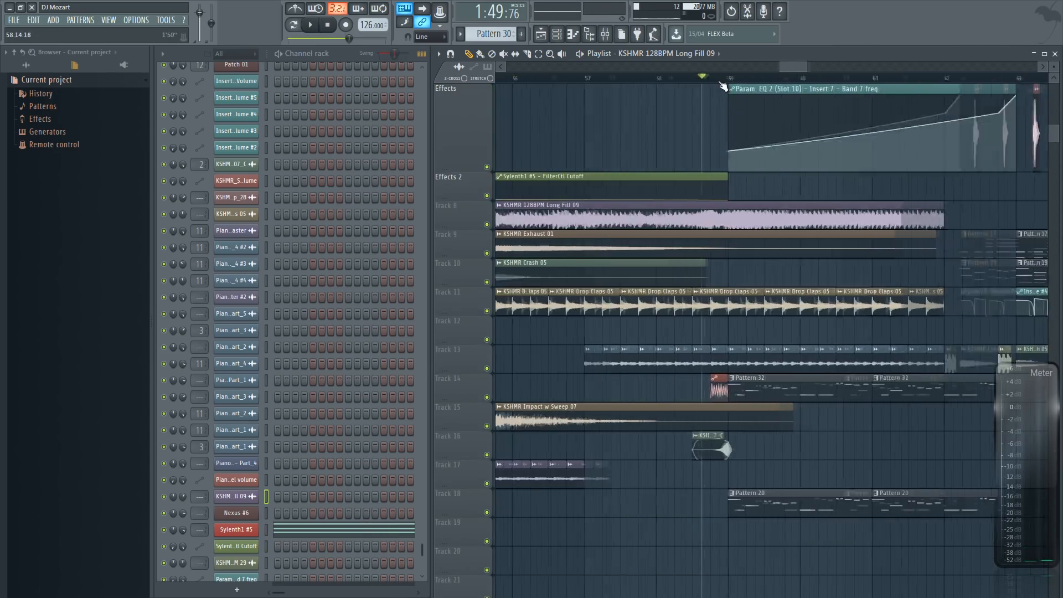
right_click(487, 397)
key(space)
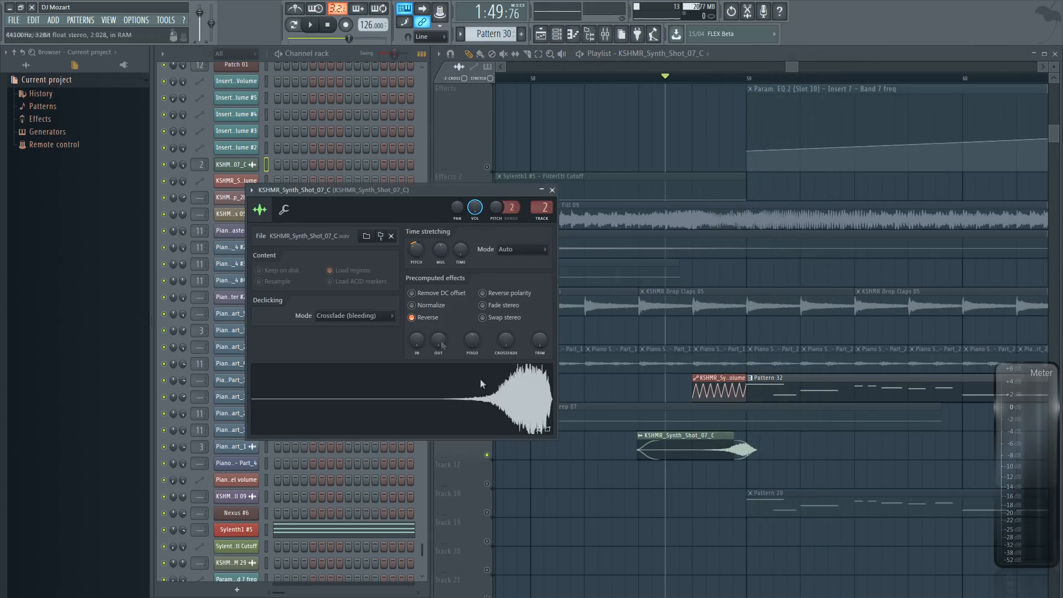
Try the KSHMR_Synth_Shot_07_C sample without Reverse, turn Reverse back on and close its channel settings
click(426, 317)
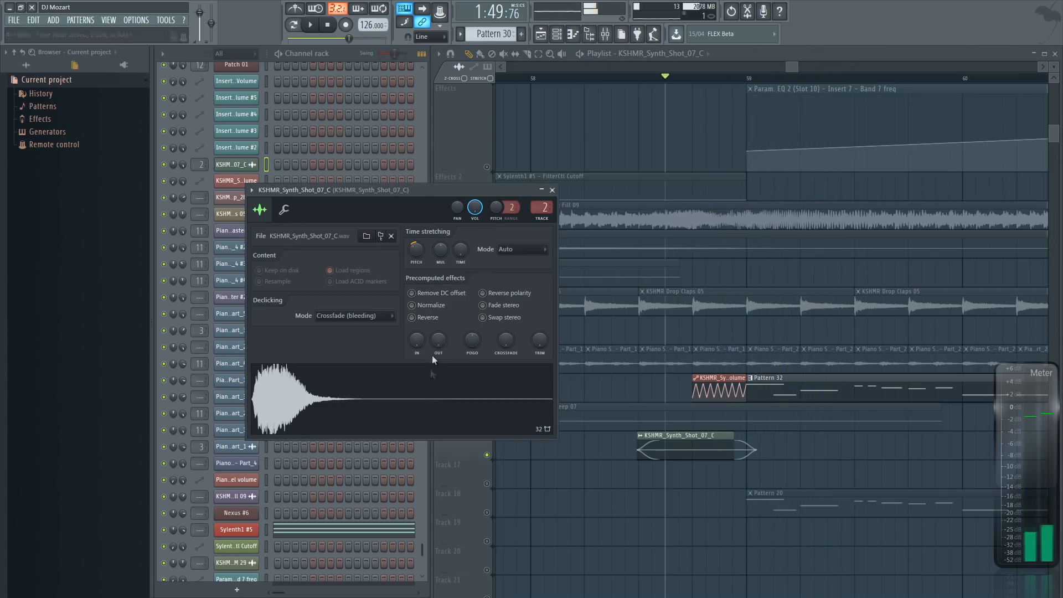
click(427, 317)
click(551, 190)
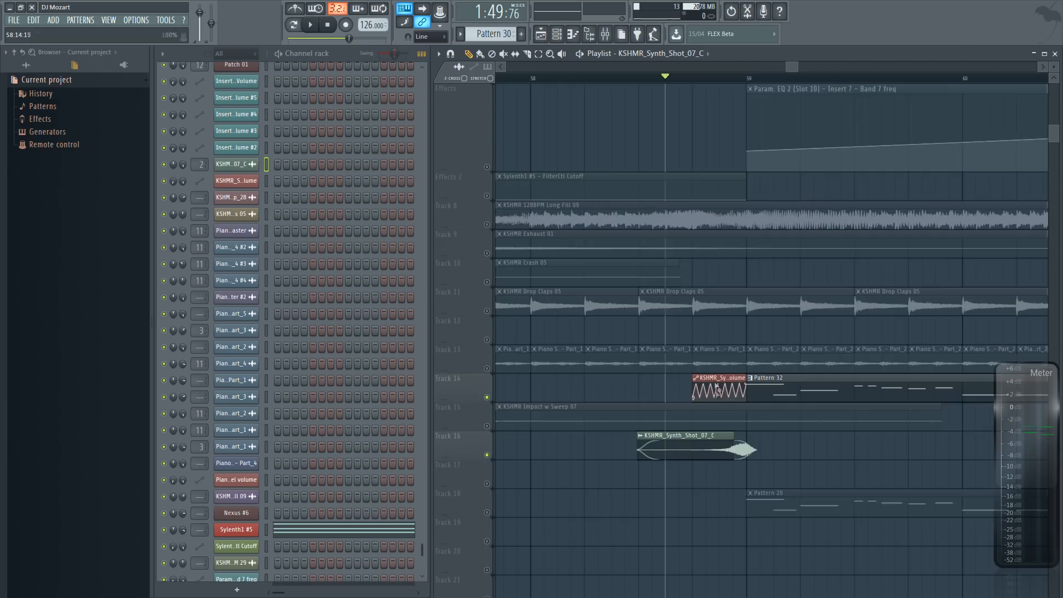
Check the curve mode of the end point on Track 14's KSHMR_Synth_Shot_16_E channel volume automation and keep it on Wave
scroll(706, 361, up, 3)
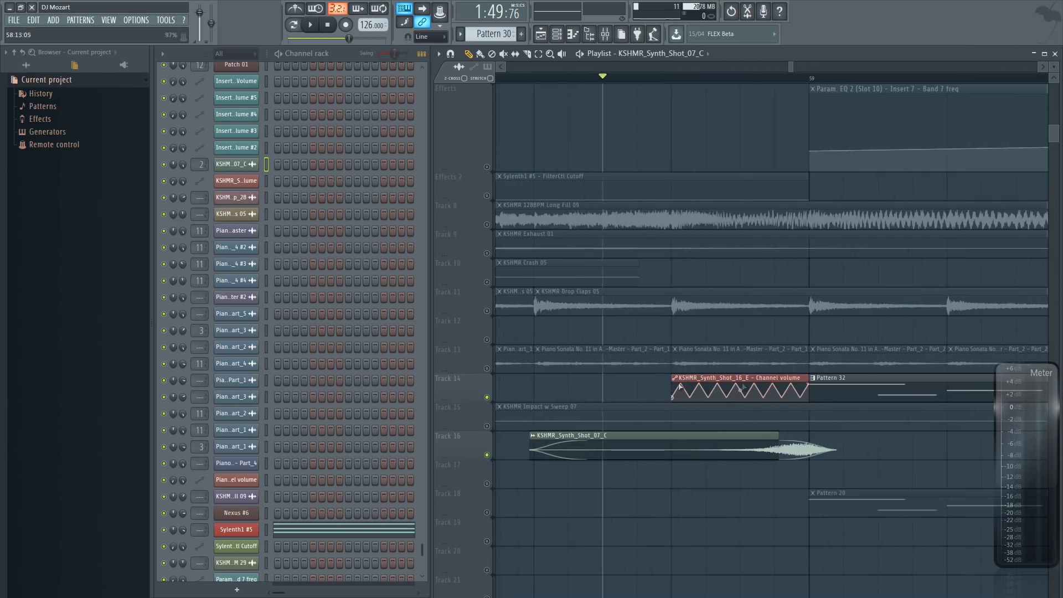
right_click(810, 386)
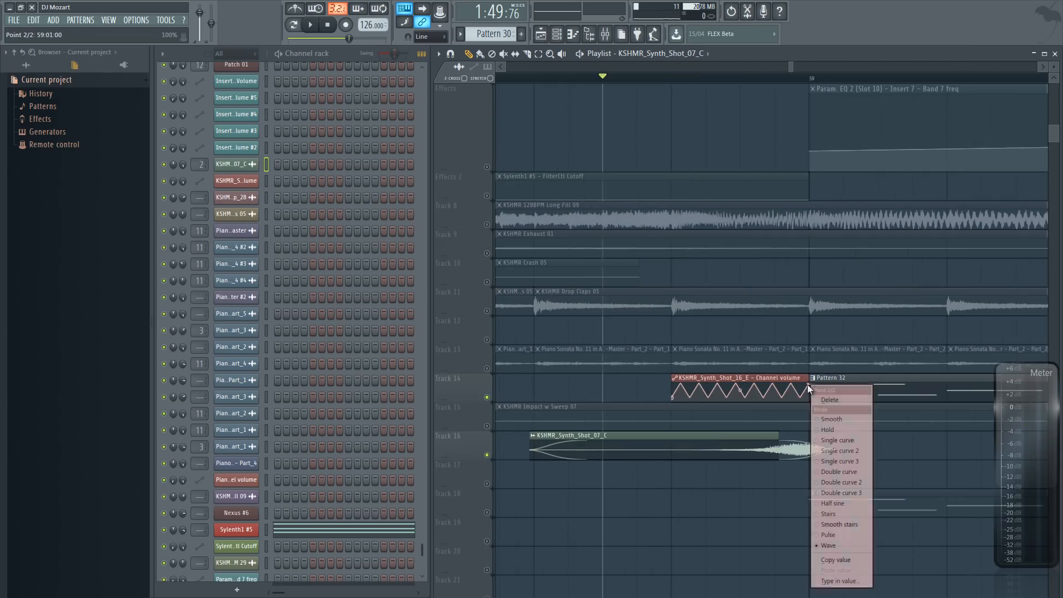
click(829, 546)
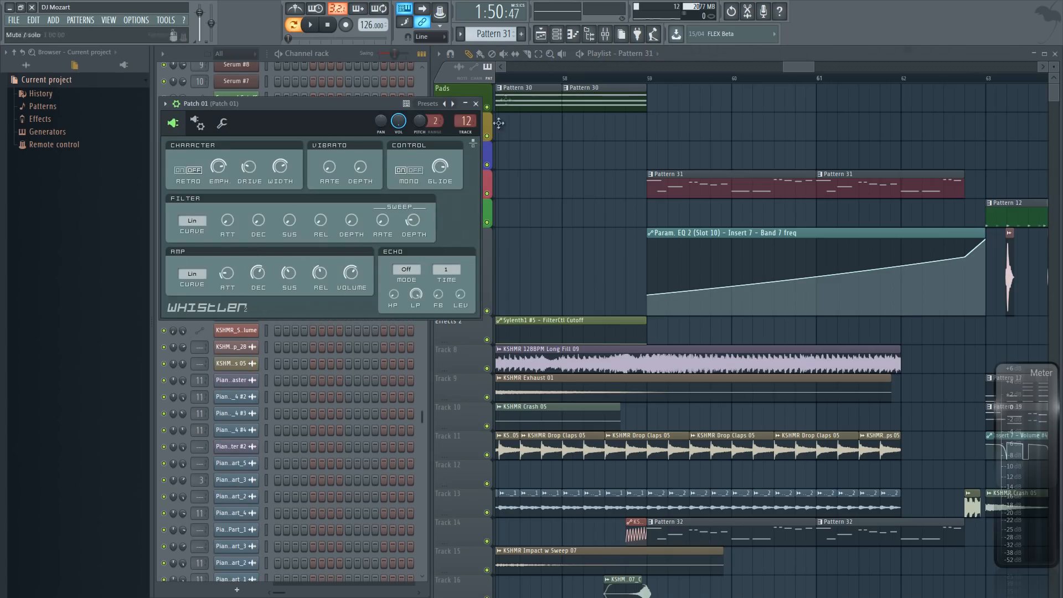
Close the Patch 01 settings, then listen to Pattern 32 while checking the notes and preset of Nexus #2
click(476, 104)
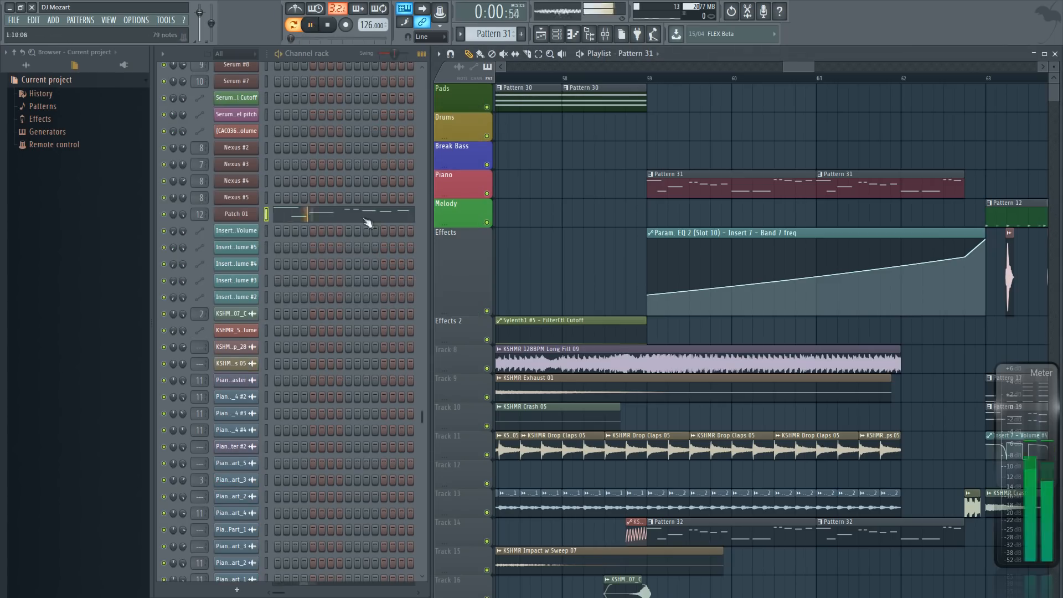
scroll(698, 232, down, 2)
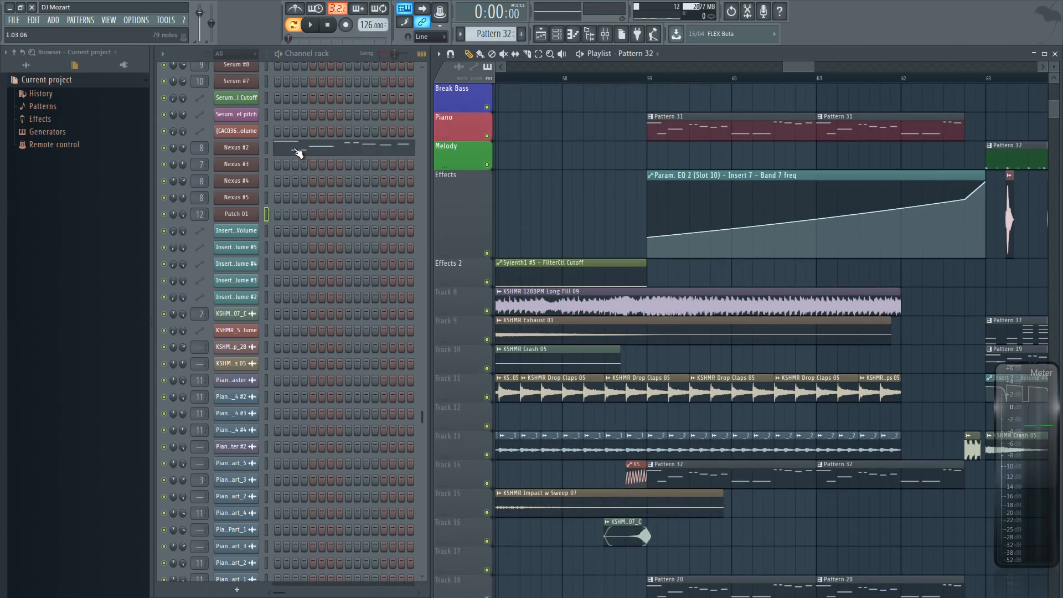
click(298, 154)
key(space)
click(1056, 53)
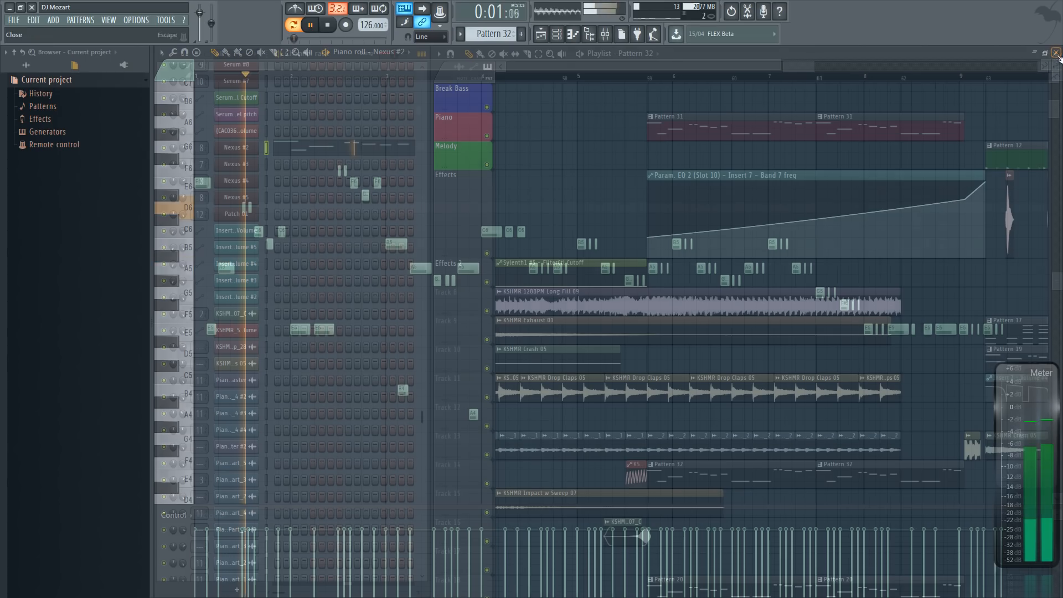
click(244, 149)
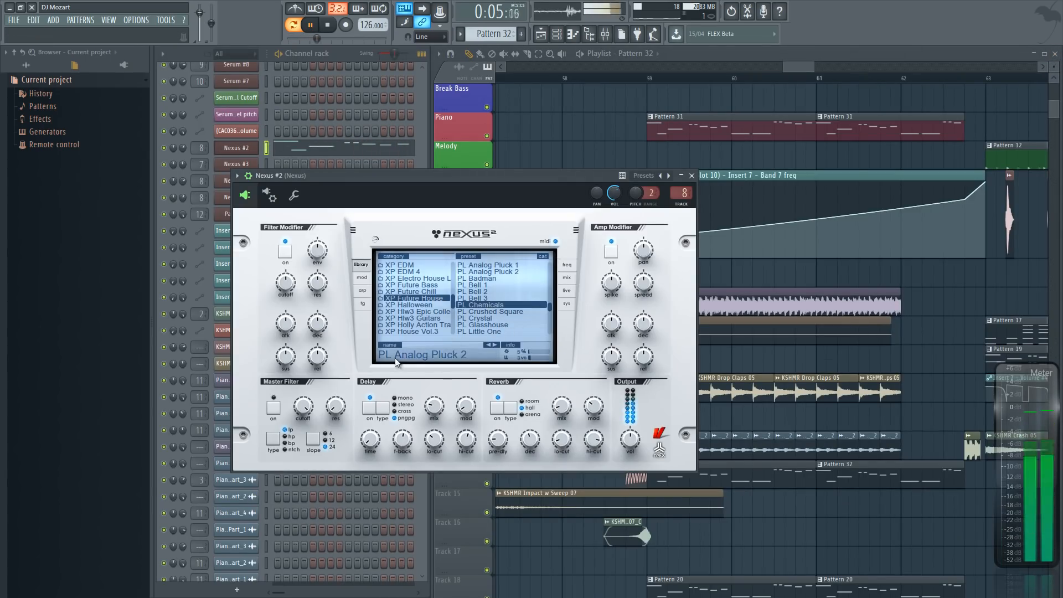
click(692, 176)
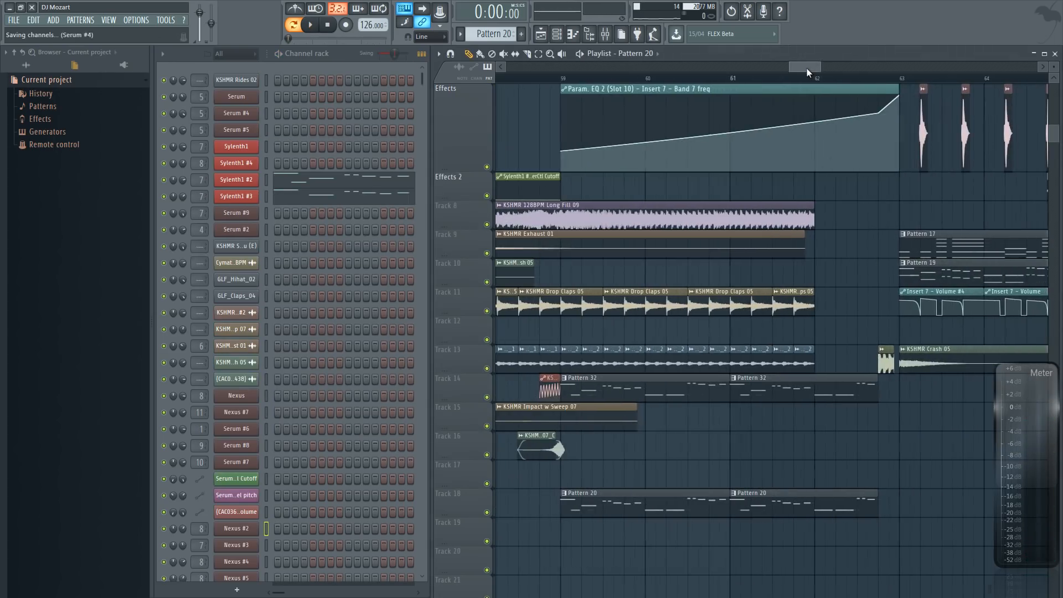
Isolate the Effects track with Pattern 20 on Track 18 and play them while viewing Insert 7's Slot 10 Fruity parametric EQ 2
scroll(653, 396, right, 1)
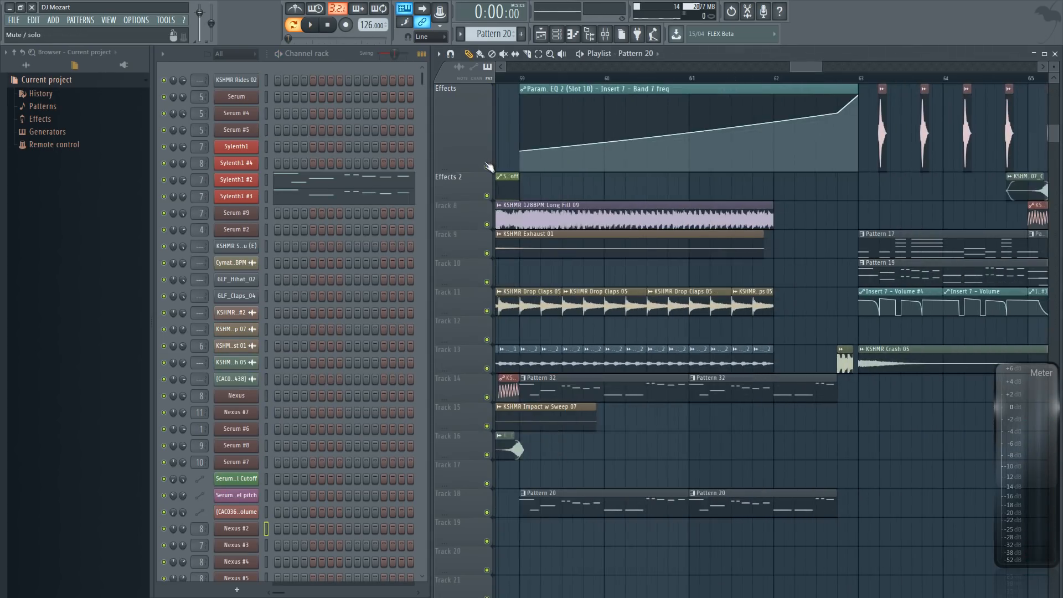
right_click(487, 167)
click(487, 512)
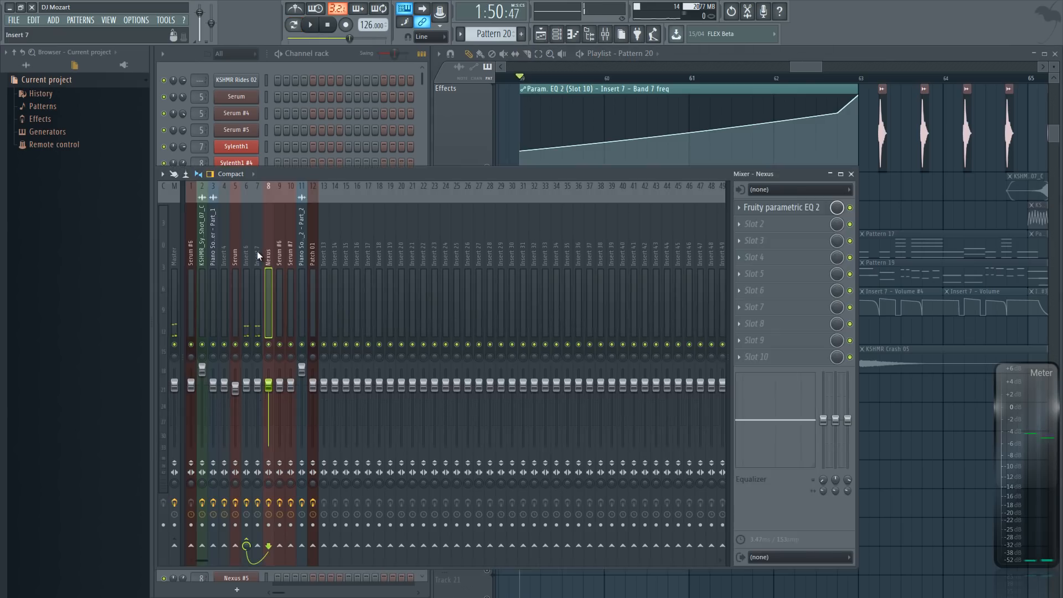
click(258, 251)
click(775, 361)
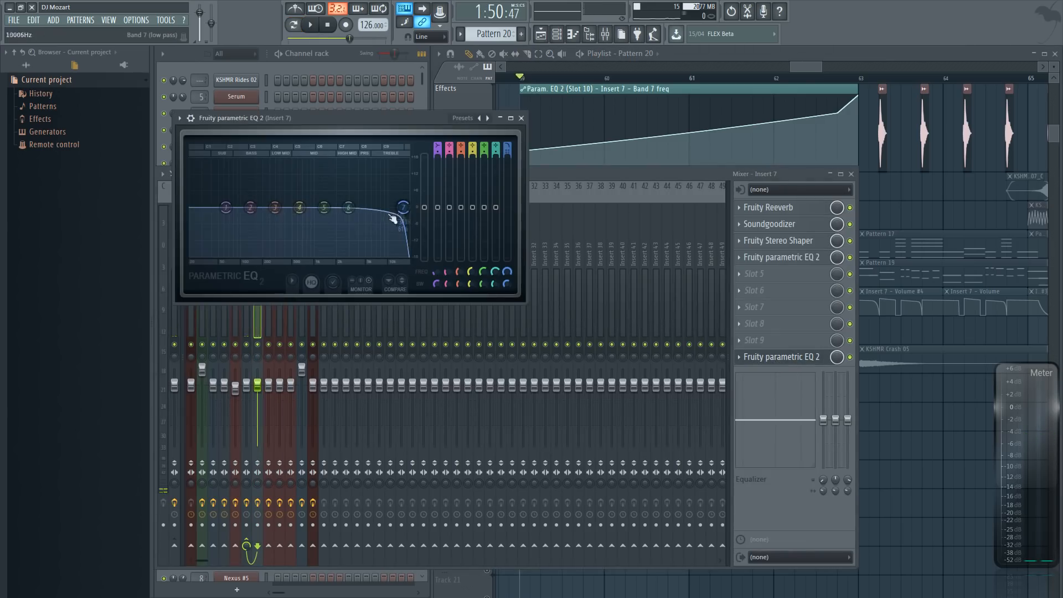
key(space)
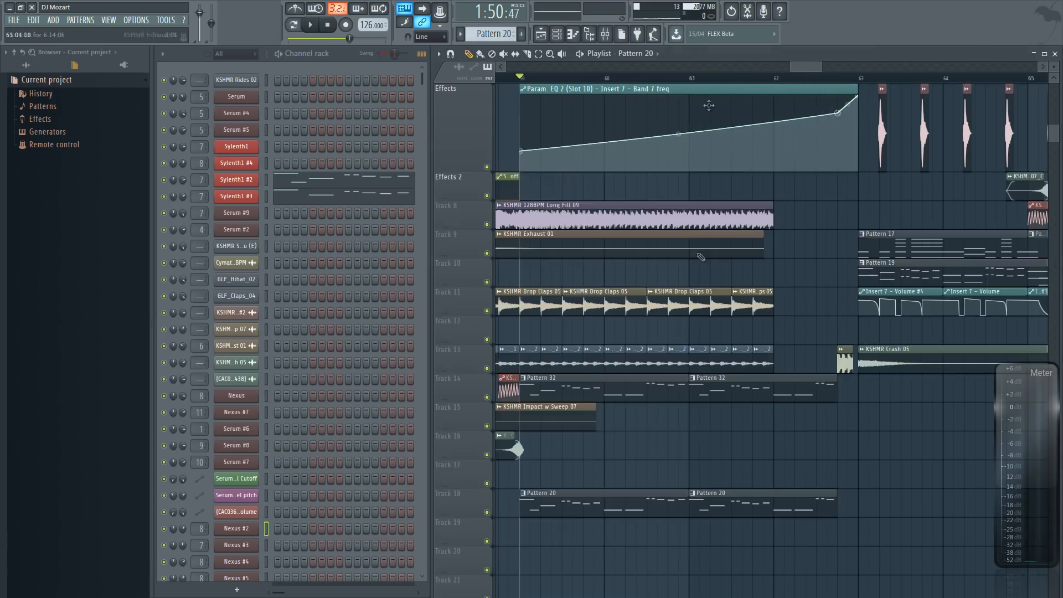
Review the Band 7 frequency automation and the clips leading to bar 63, then play the full build-up from bar 55
drag(707, 103, 706, 85)
scroll(706, 85, down, 1)
scroll(827, 249, up, 5)
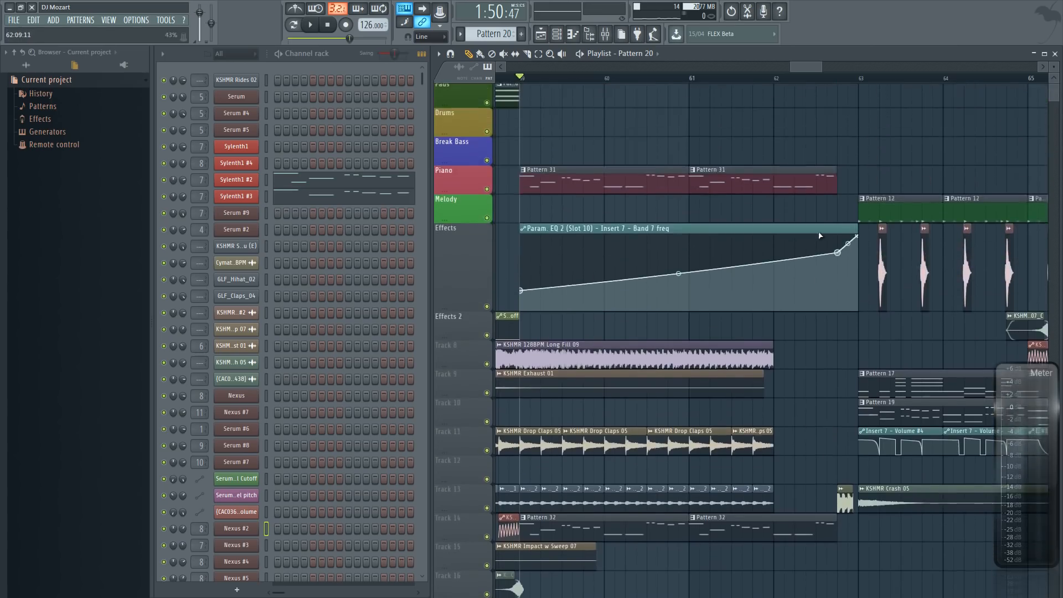
scroll(822, 221, down, 3)
scroll(837, 83, up, 3)
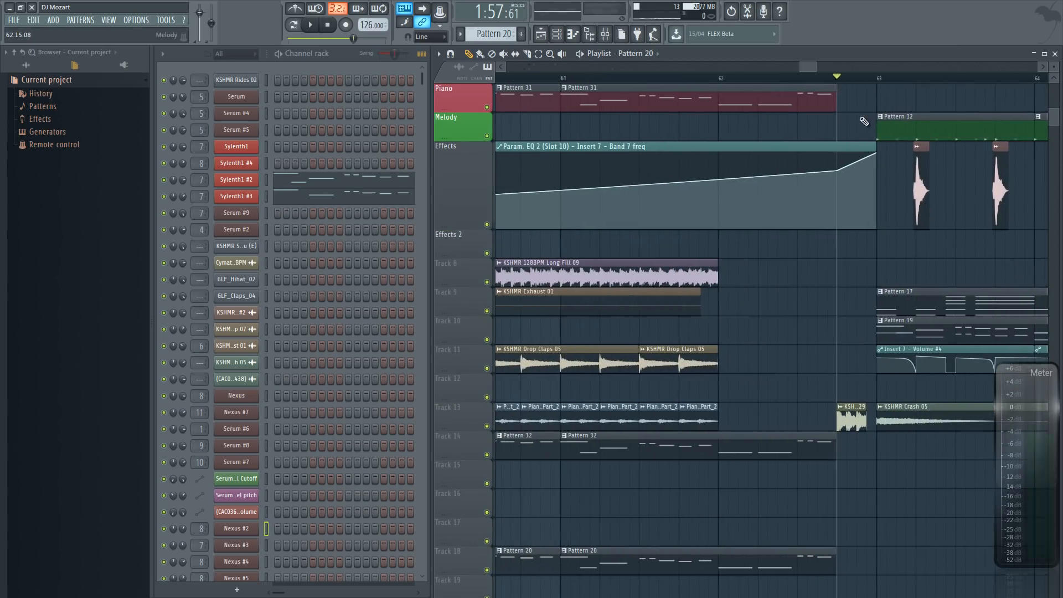
scroll(714, 81, down, 3)
click(712, 78)
drag(789, 67, 795, 67)
key(space)
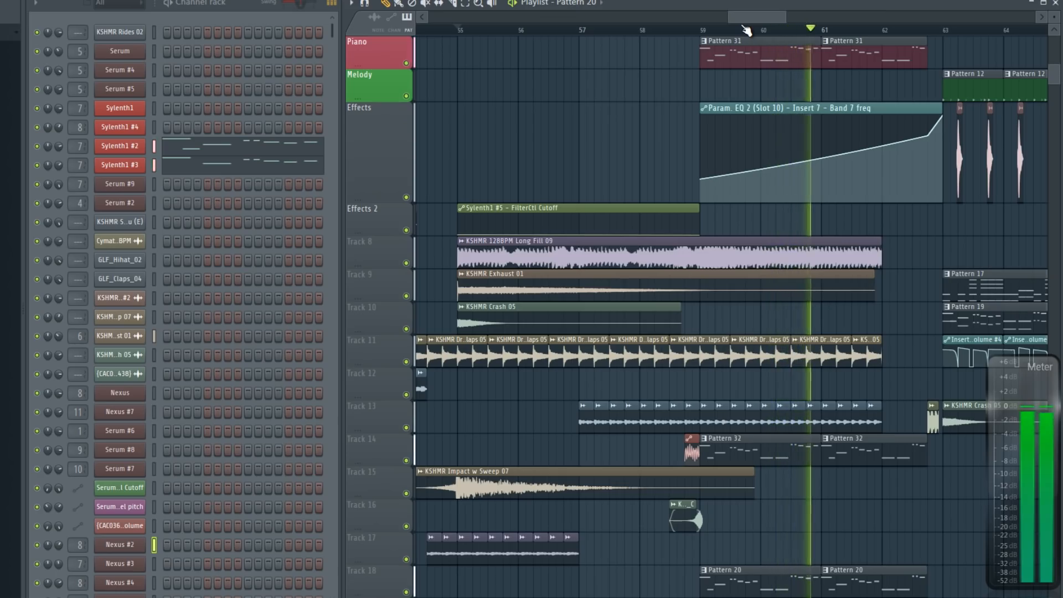
Go to the drop at bar 63, isolate the Melody and Effects tracks, and reduce the Effects track's height
drag(747, 17, 768, 16)
drag(467, 188, 469, 183)
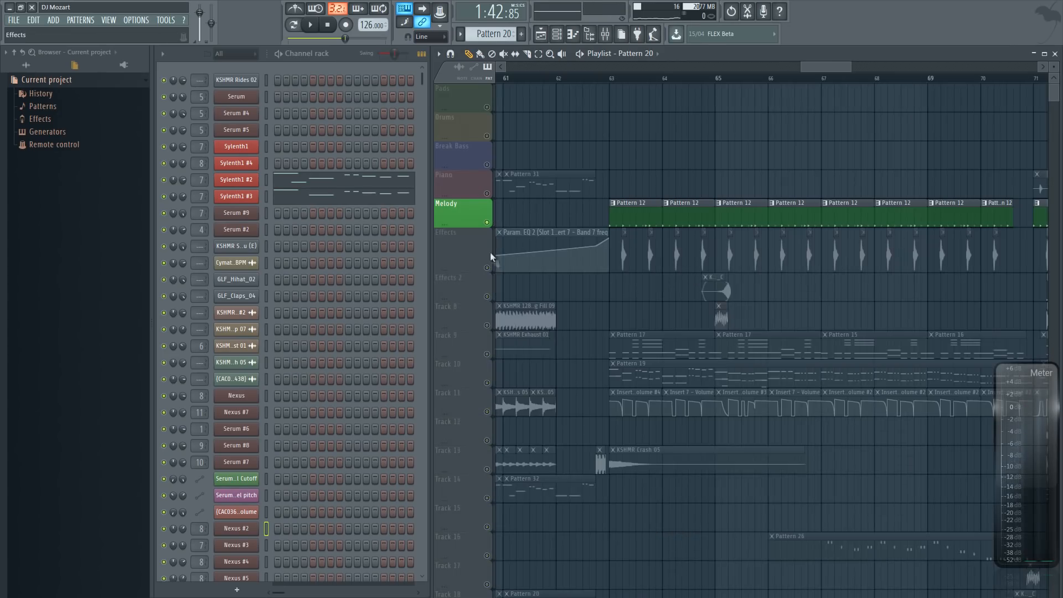
drag(472, 273, 472, 268)
drag(472, 268, 472, 261)
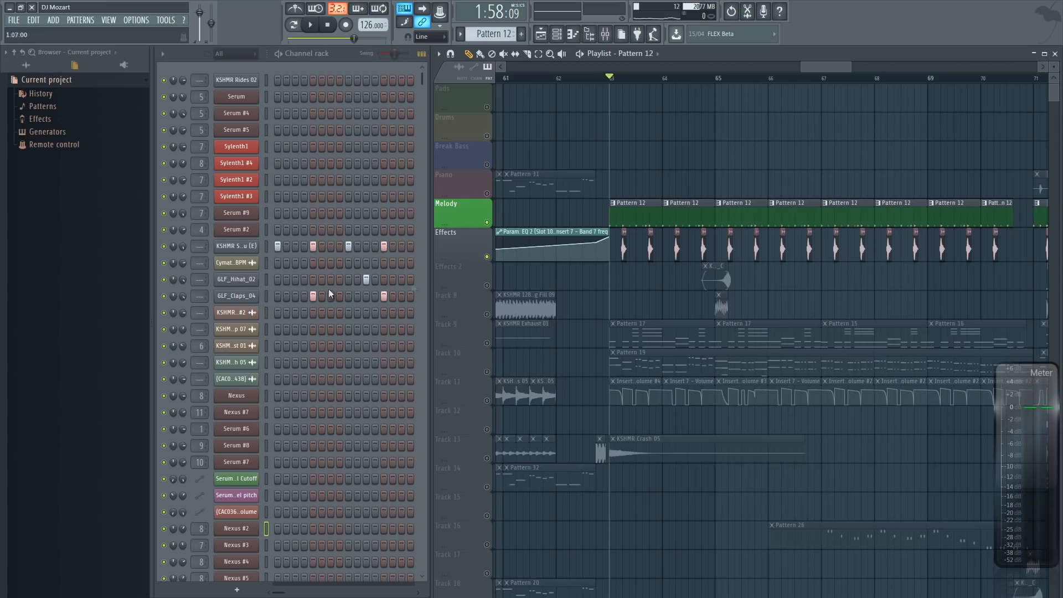
Examine the GLF_Hihat_02 notes of Pattern 12 in the piano roll
right_click(247, 280)
click(281, 280)
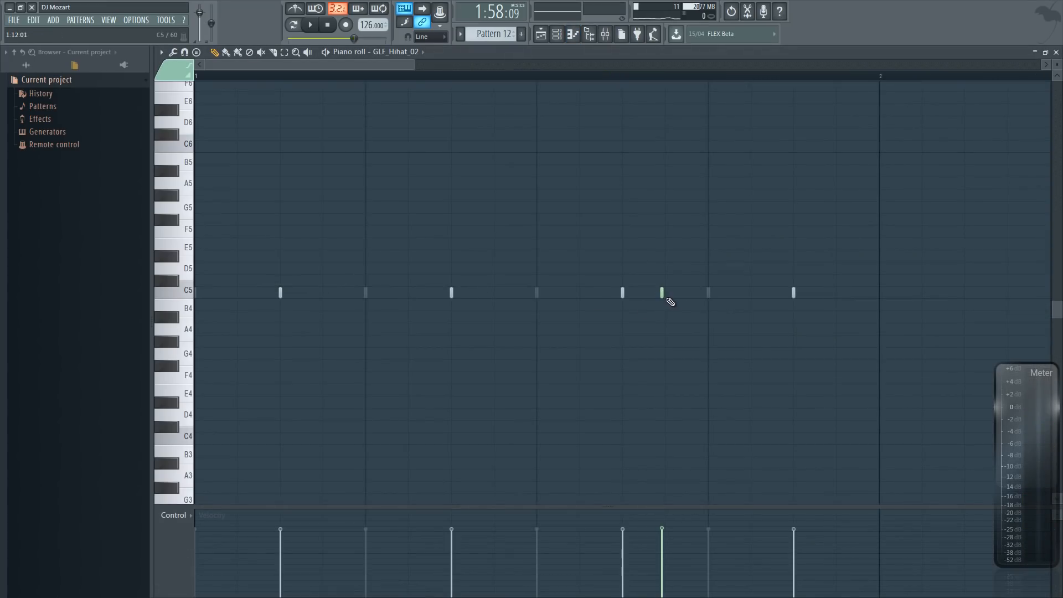
click(671, 269)
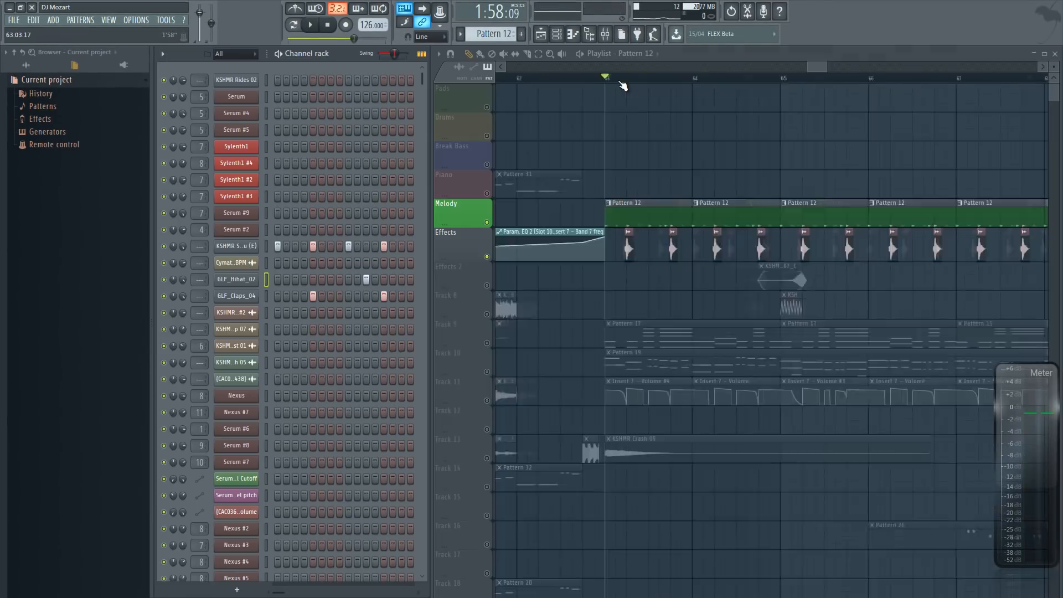
Check the KSHMR_Pre_Shifted_Clap_28 clip's channel settings and listen to the drop's drums and claps from bar 63
scroll(605, 71, up, 3)
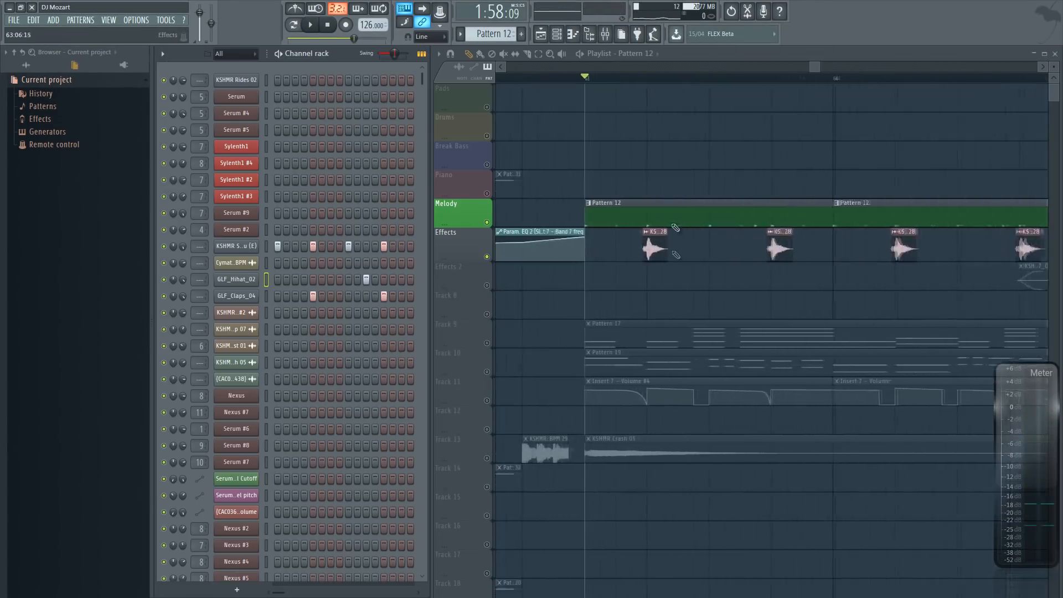
double_click(661, 244)
click(466, 102)
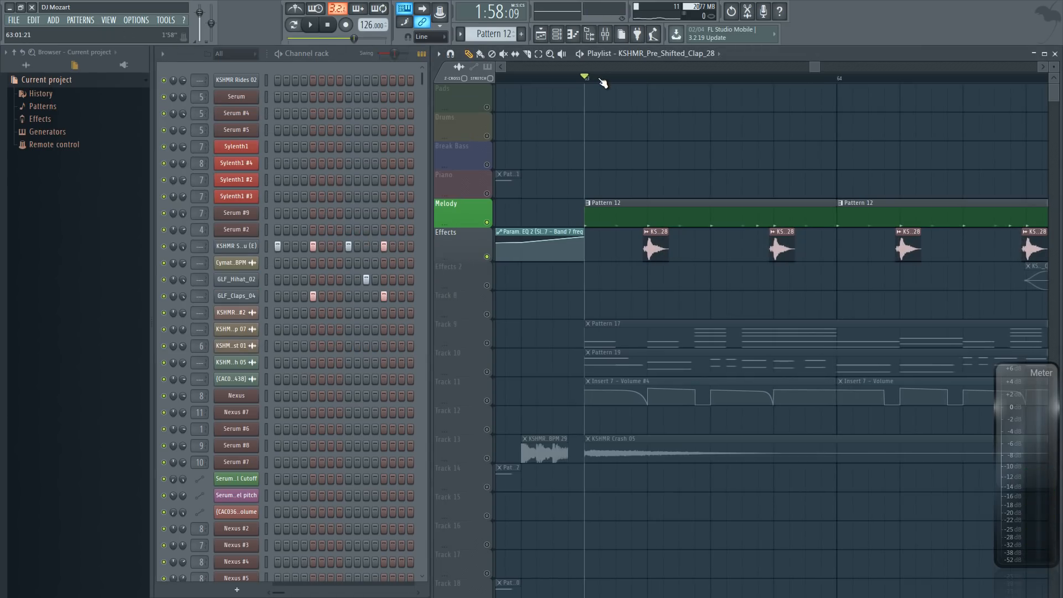
key(space)
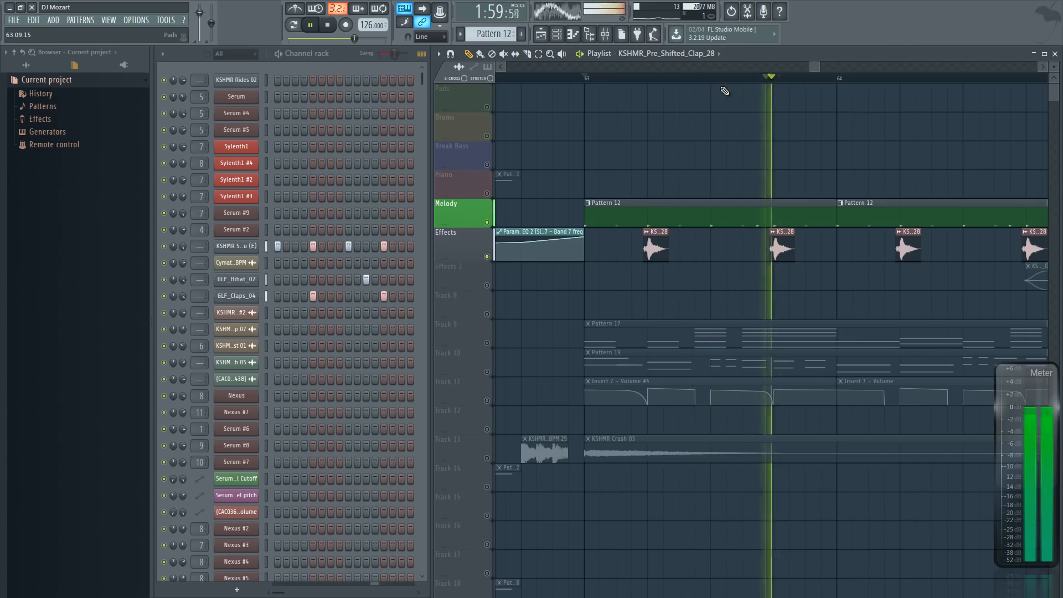
key(space)
Isolate Track 9, select Pattern 17 and examine its Serum bass notes in the piano roll
scroll(768, 83, down, 3)
drag(817, 67, 820, 67)
right_click(486, 343)
click(636, 338)
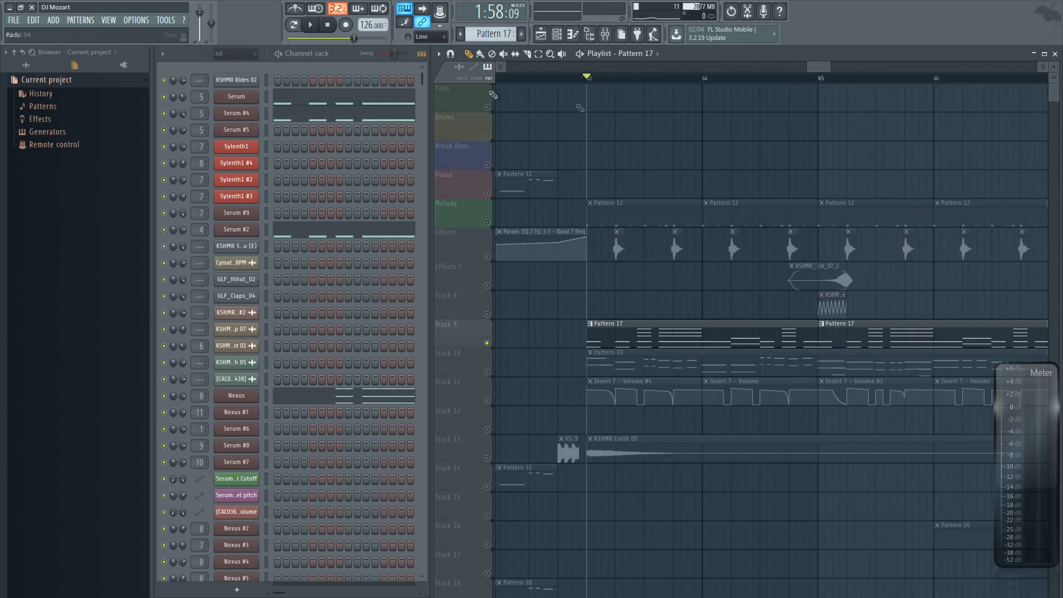
key(F7)
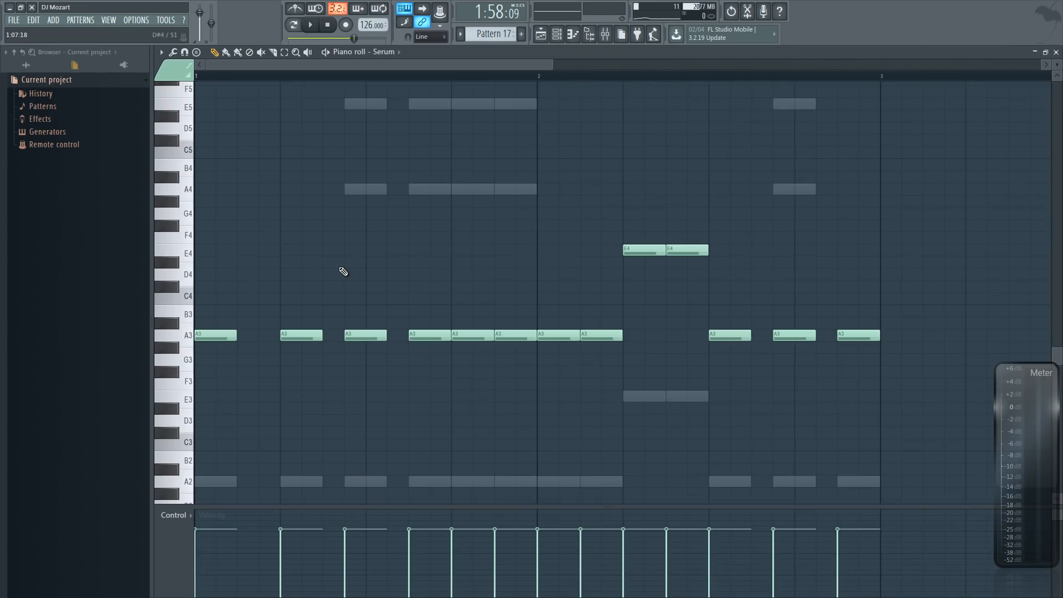
scroll(343, 271, down, 3)
scroll(310, 260, up, 2)
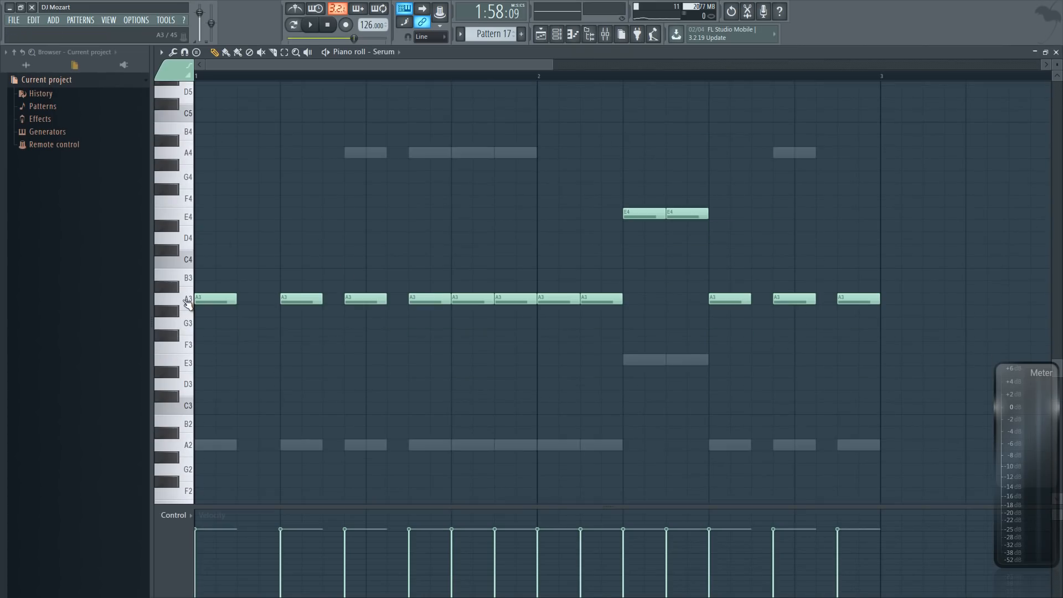
click(195, 374)
click(1056, 52)
Listen to the Track 9 bassline patterns from bar 63 with the Nexus channel muted
key(space)
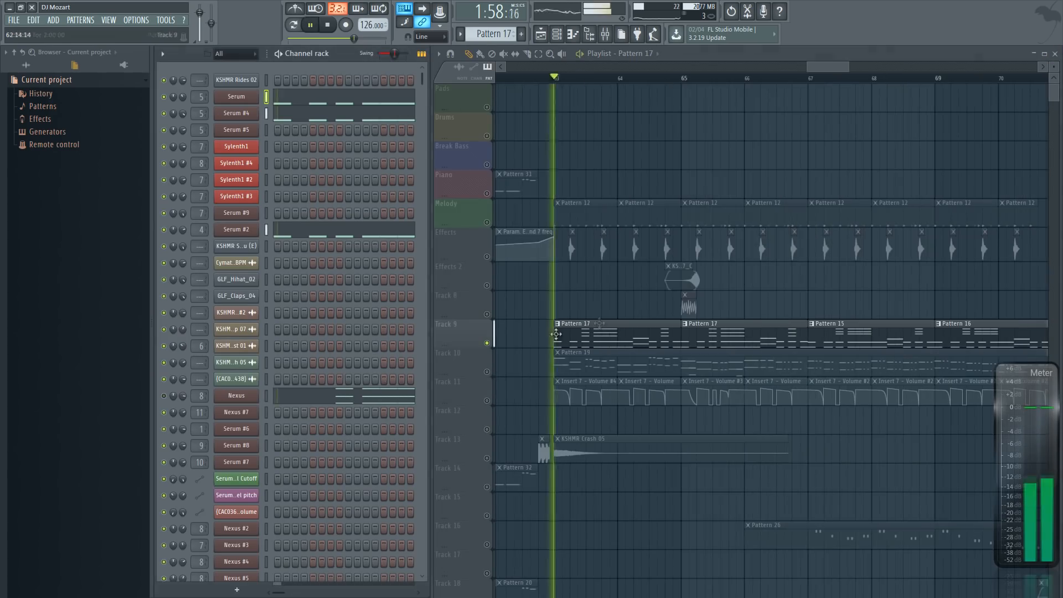
drag(826, 66, 833, 68)
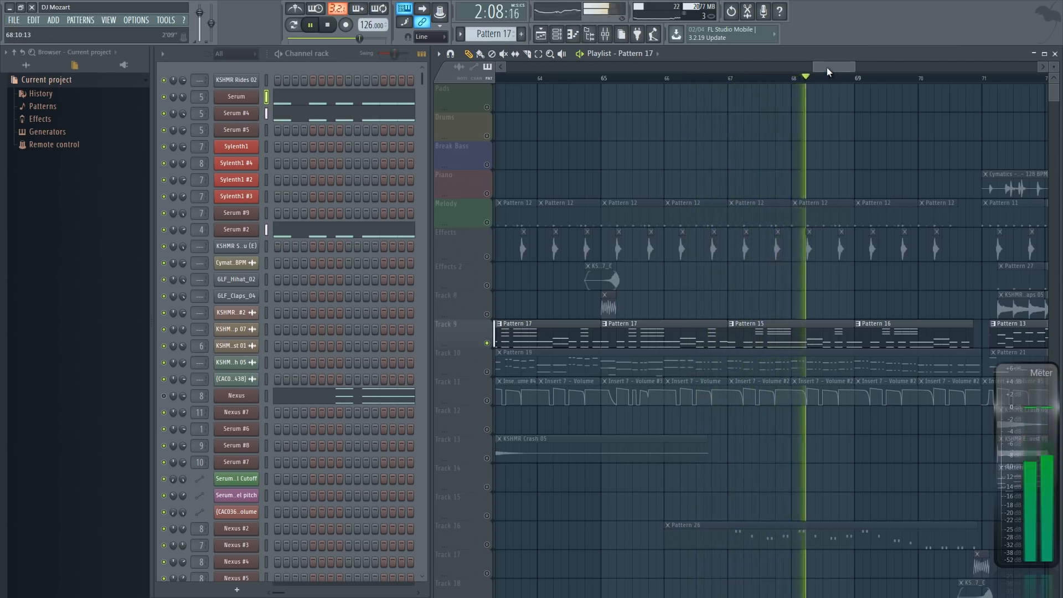
key(space)
View the Serum notes again, then solo the Serum channel and listen to Pattern 17 in pattern mode
click(243, 96)
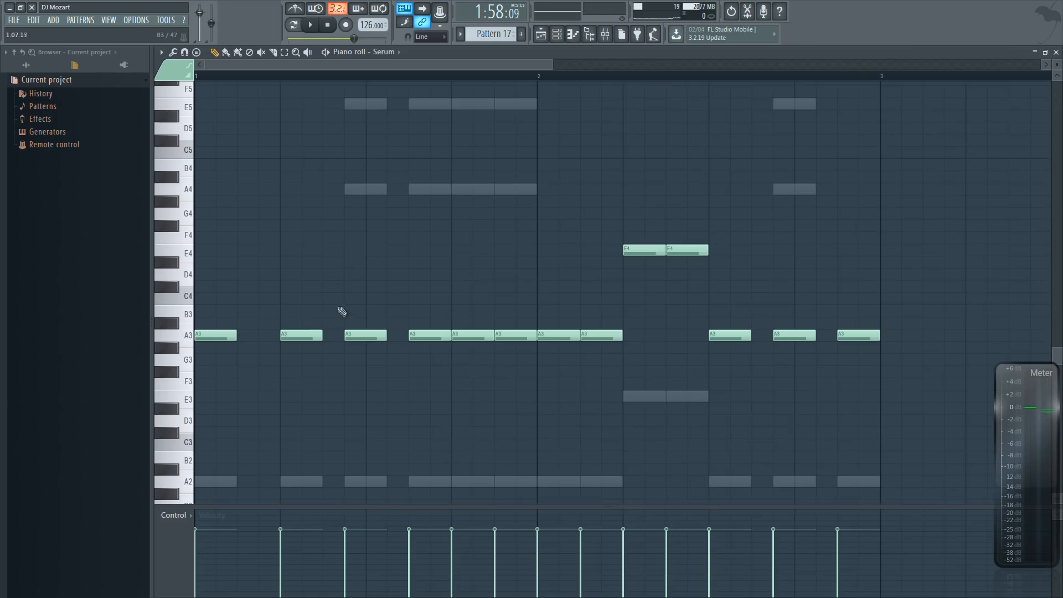
click(1056, 52)
key(l)
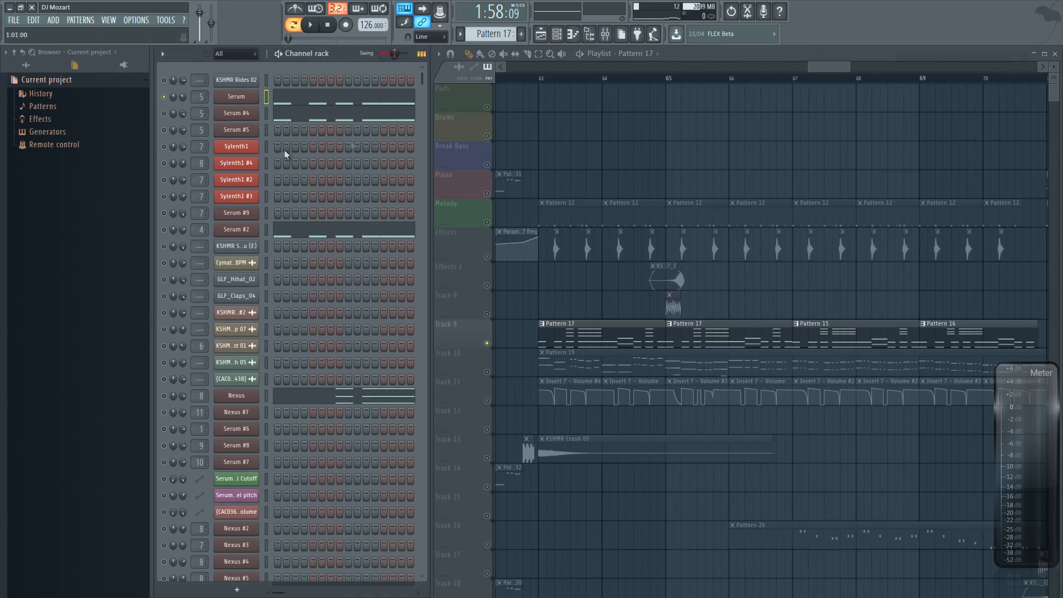
click(314, 26)
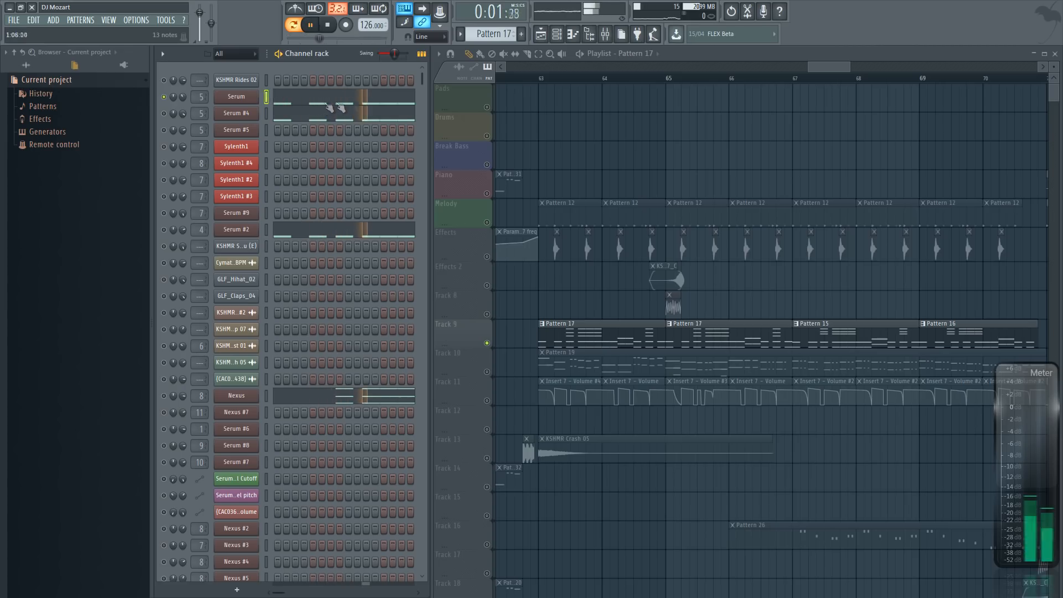
key(space)
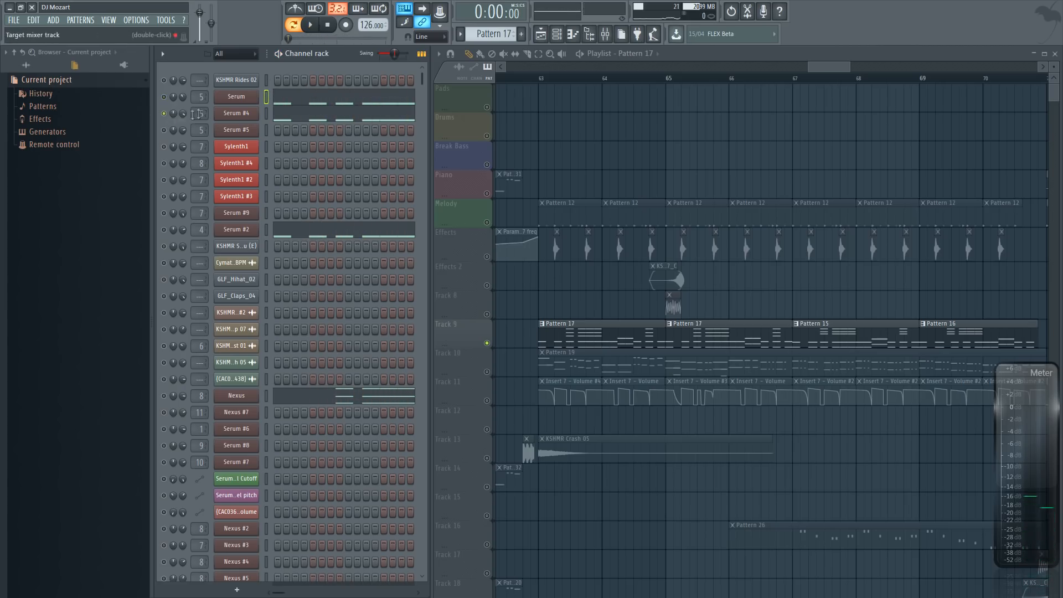
Solo the Serum #4 channel, listen to it and check its BA Kingsley's Favorite preset in the TEAMMBL Freedom bank
key(space)
key(space)
click(534, 177)
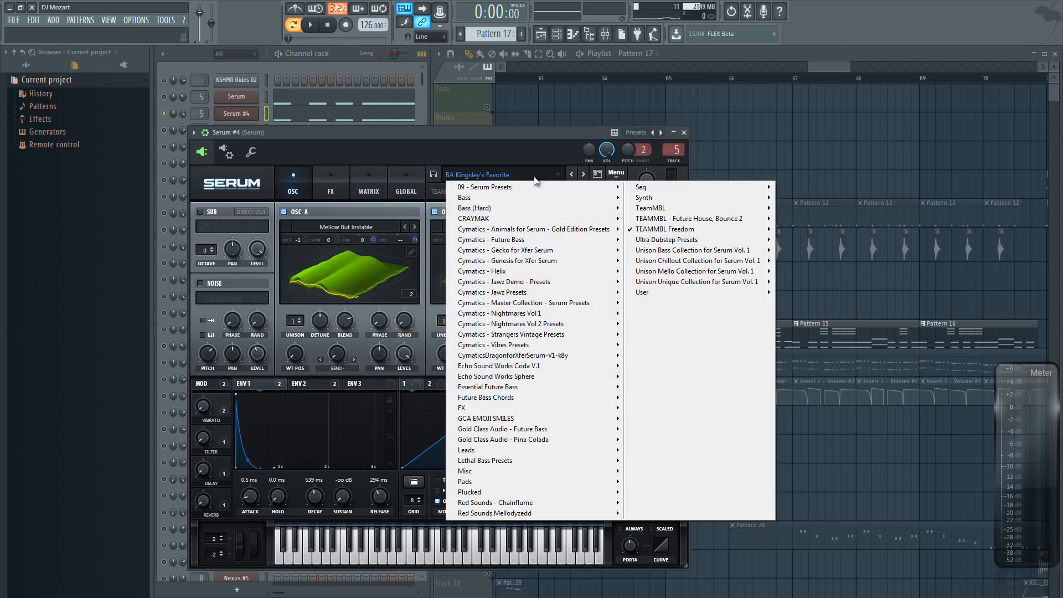
mouse_move(659, 232)
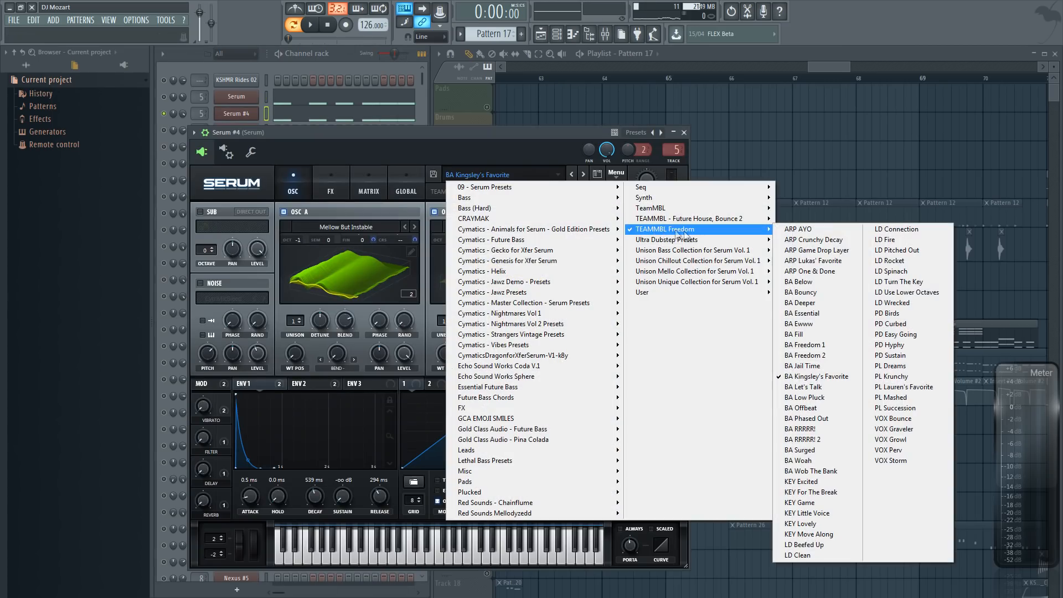
click(619, 145)
click(683, 133)
key(space)
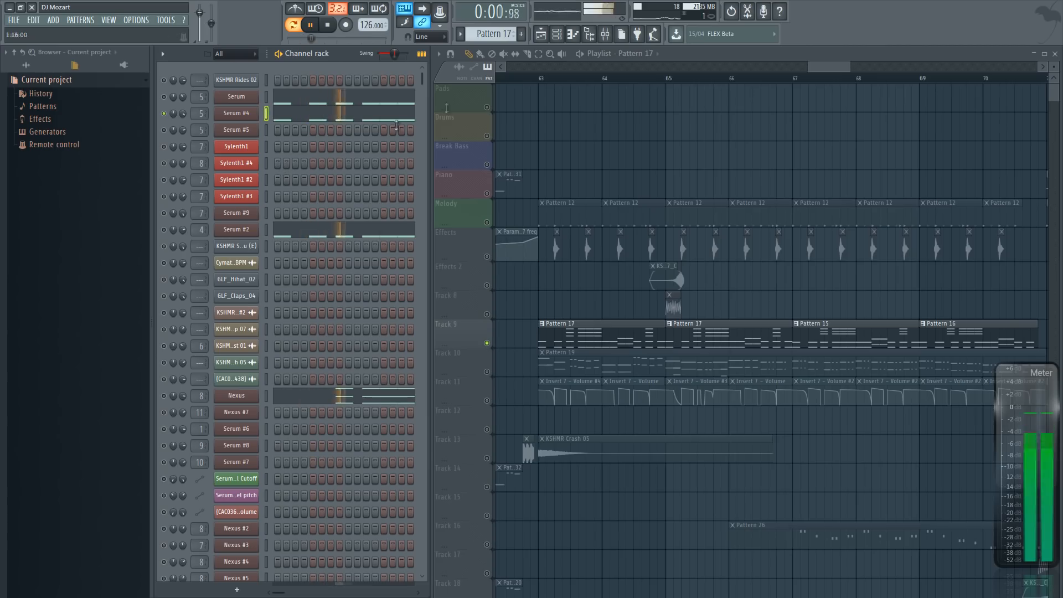
key(space)
Solo the Serum #2 channel, listen to its part in Pattern 17 and bring all other channels back
right_click(163, 230)
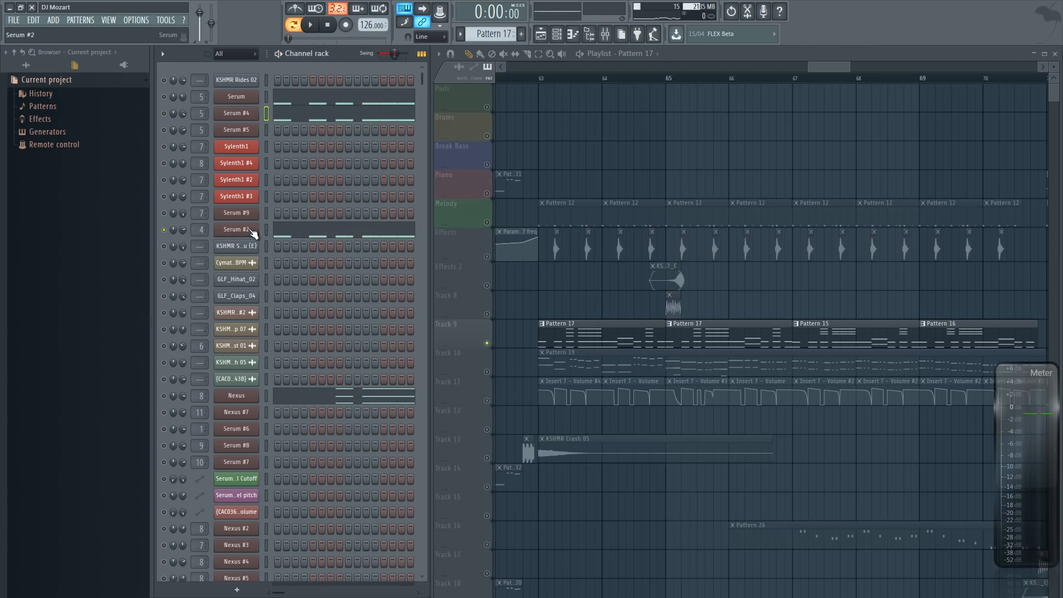
key(space)
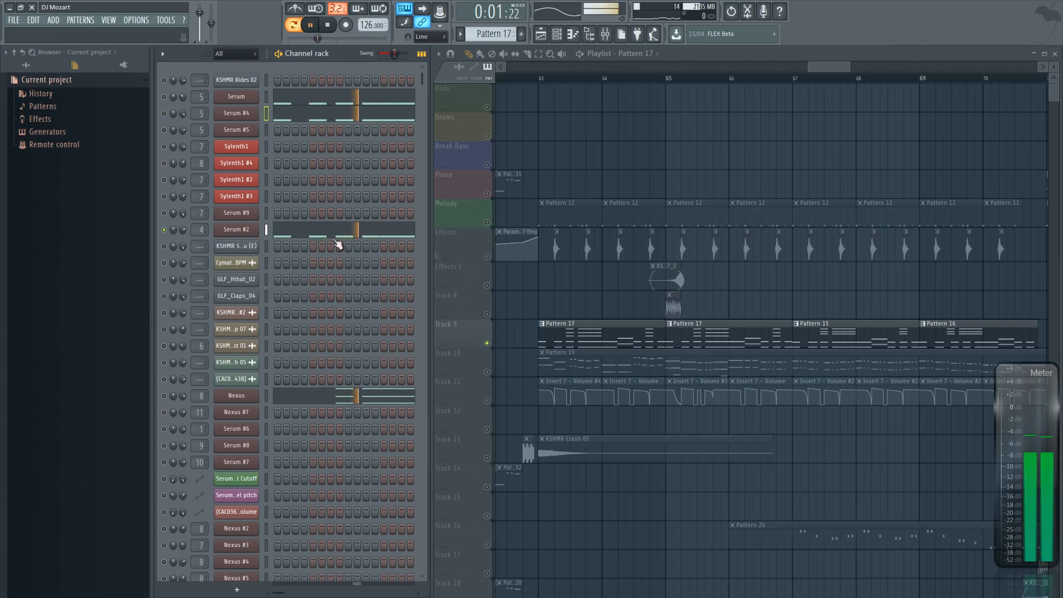
click(254, 230)
key(space)
click(684, 132)
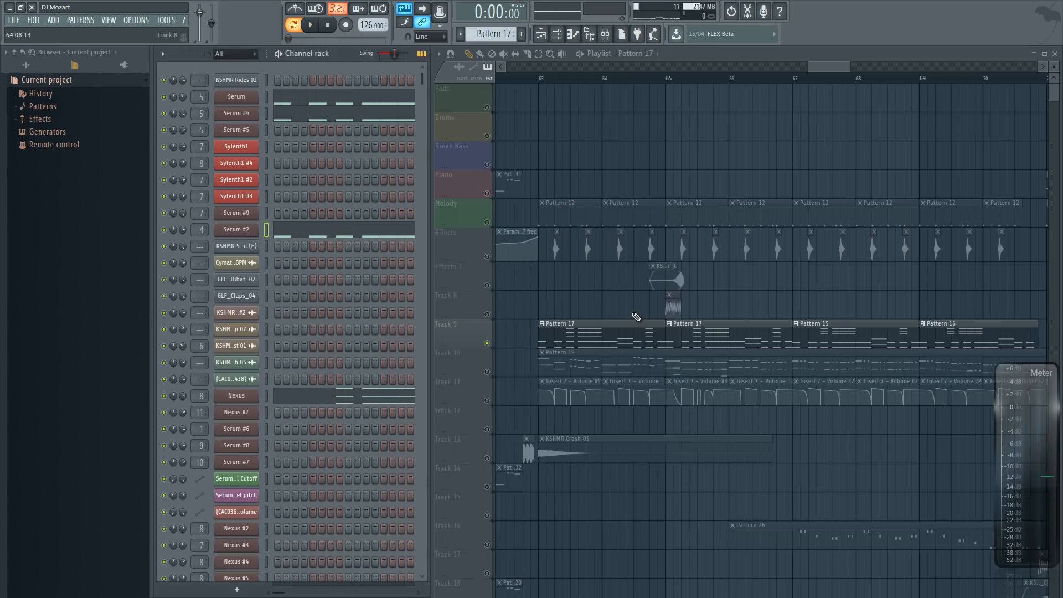
Listen to Serum and Serum #4 together and examine the Fruity parametric EQ 2 and Soundgoodizer on the Serum mixer insert
key(F9)
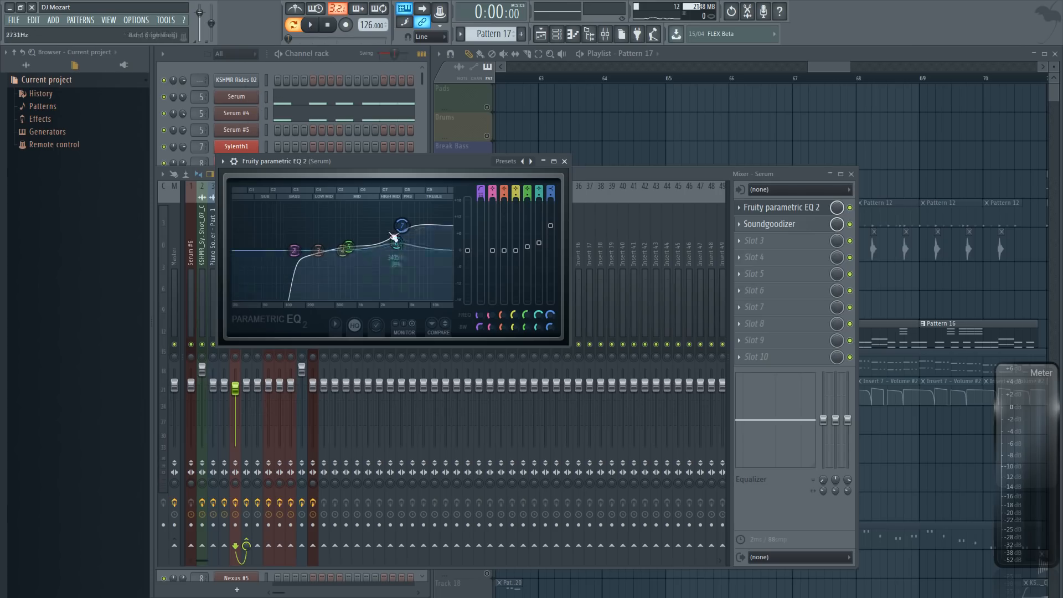
click(166, 98)
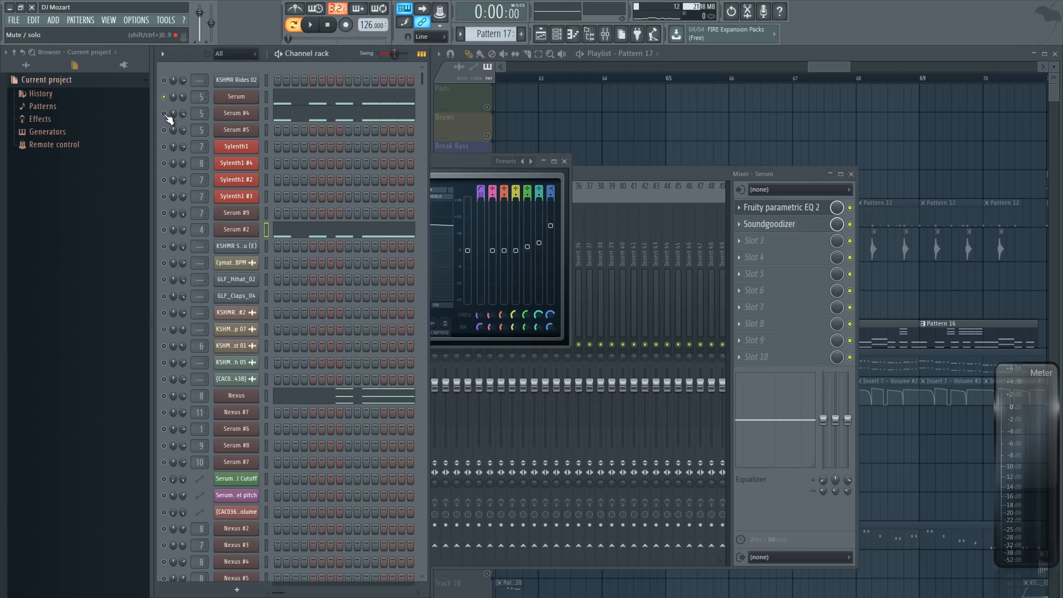
click(314, 25)
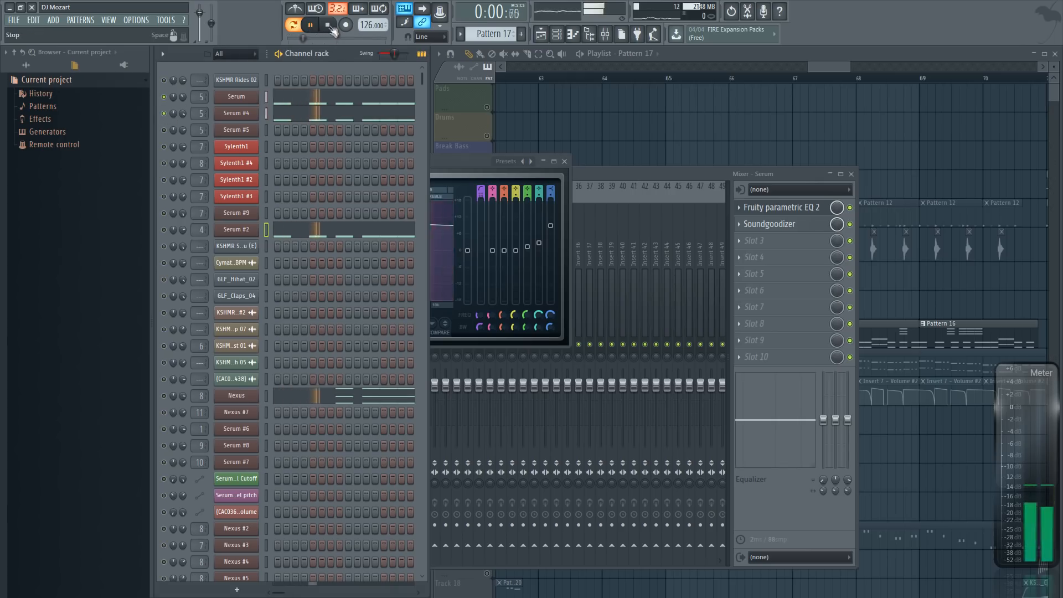
click(775, 207)
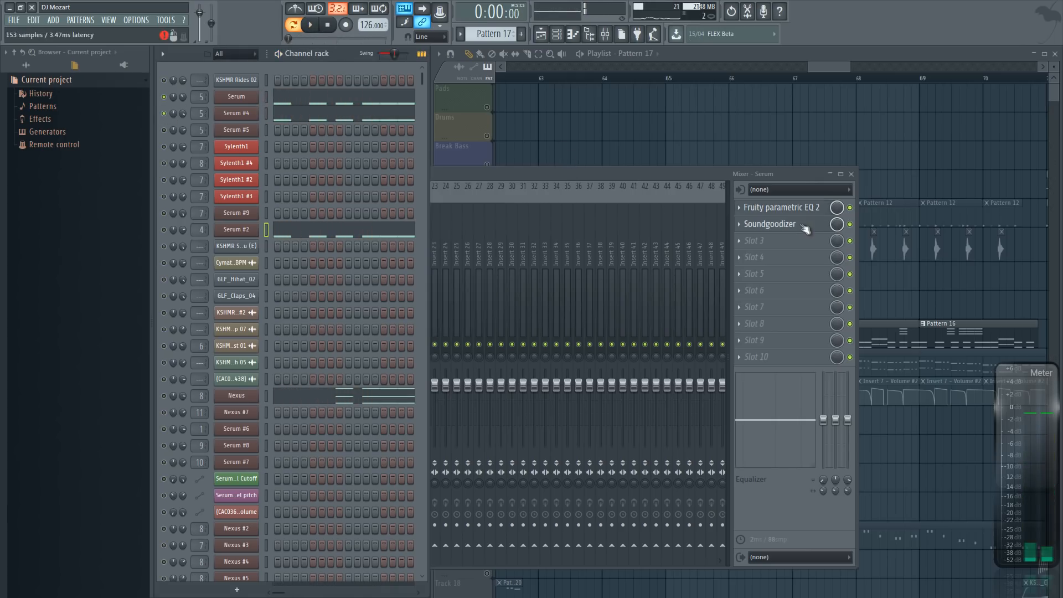
click(769, 223)
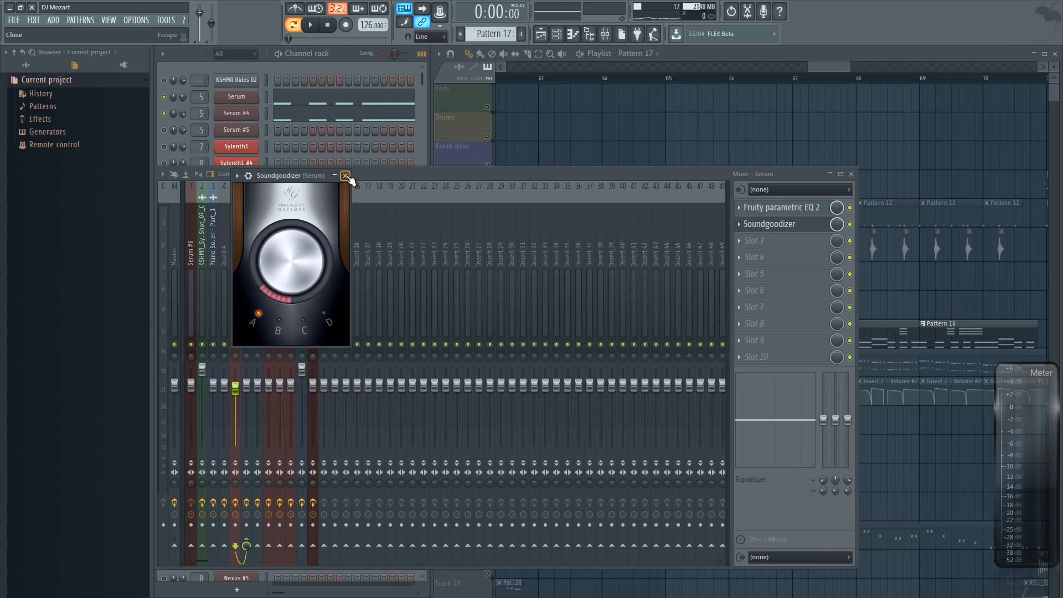
click(345, 176)
Listen to Serum #2 on its own and examine the LFOTool volume curve on mixer Insert 4
click(160, 158)
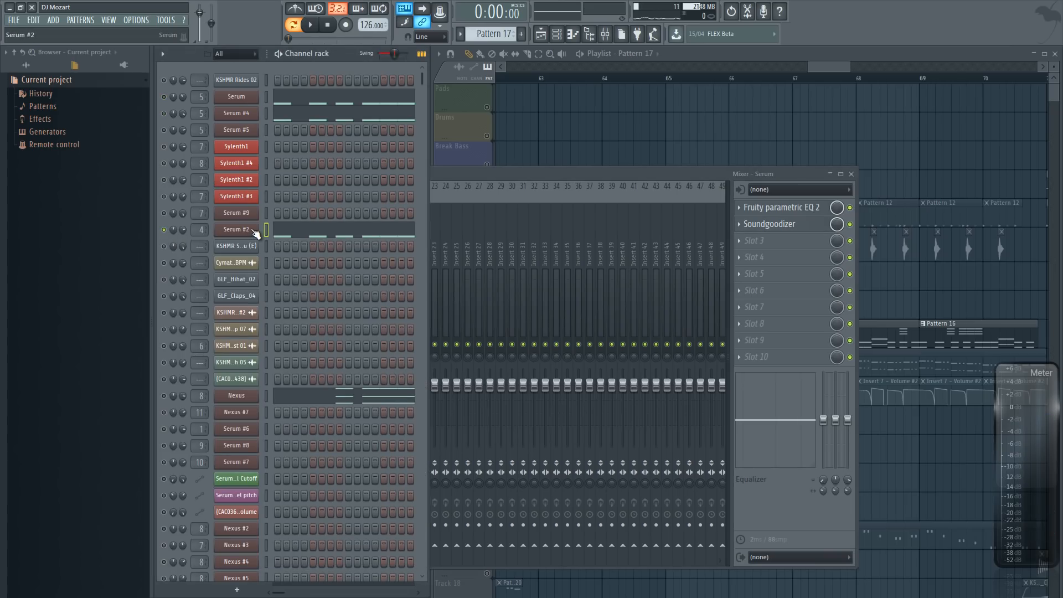
click(480, 192)
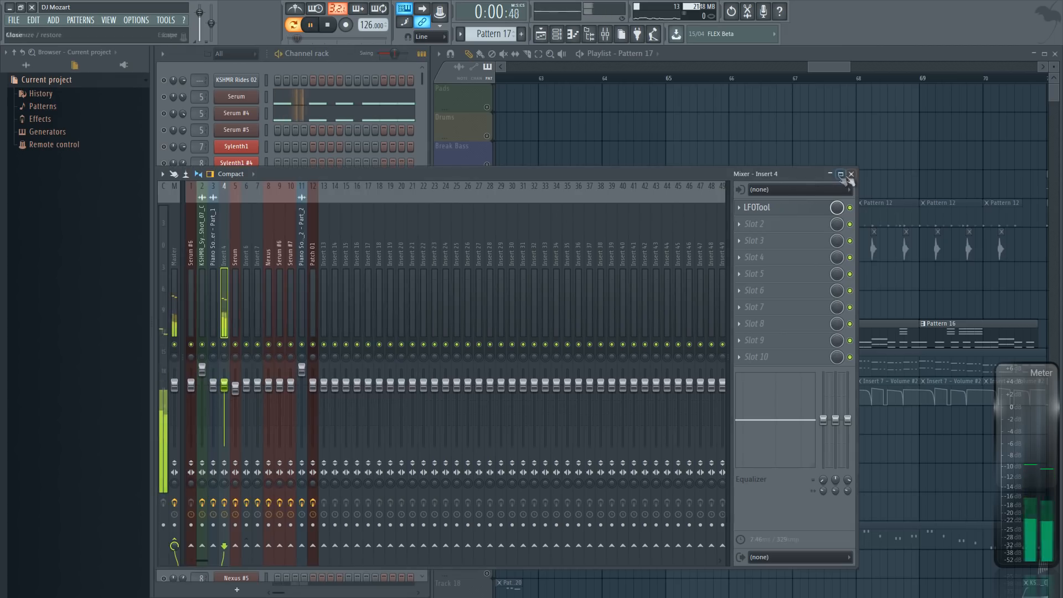
click(778, 212)
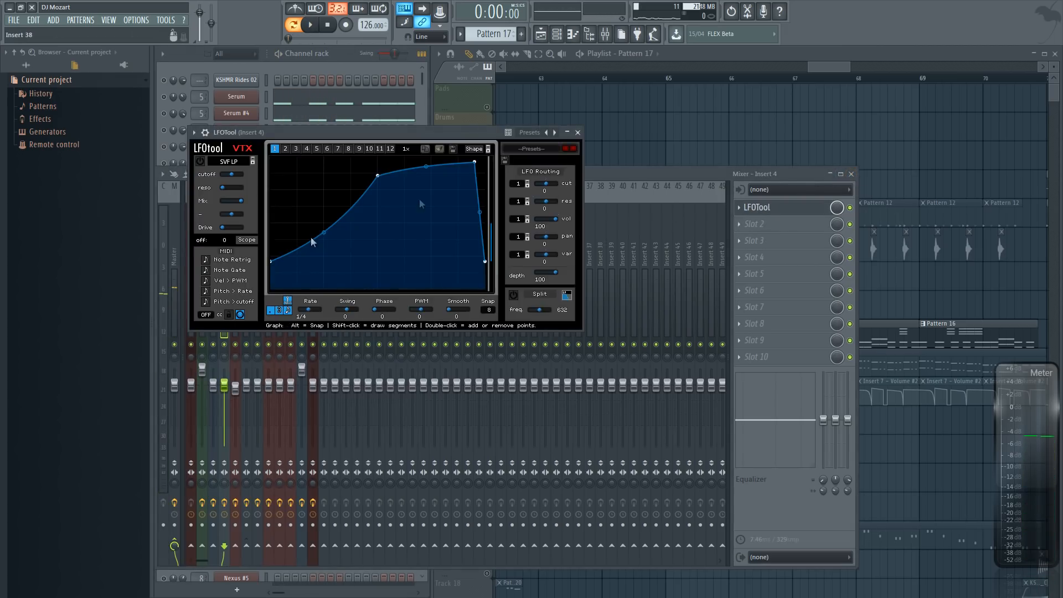
click(586, 135)
right_click(650, 137)
click(398, 135)
click(577, 132)
click(343, 67)
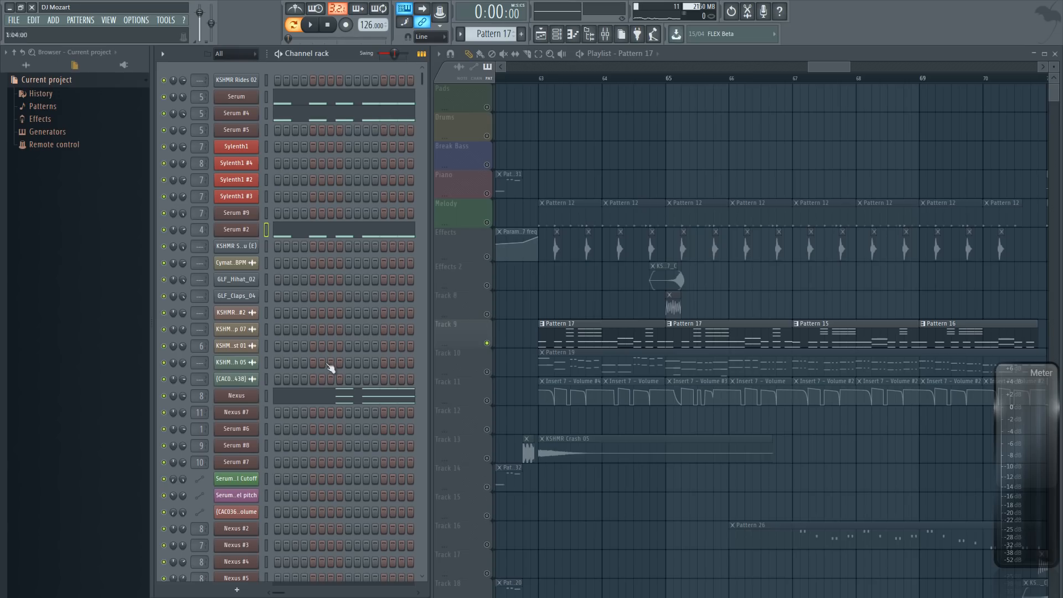
Listen to Pattern 17 with the Nexus chord notes shown in the piano roll, and check the Nexus preset
click(313, 32)
click(376, 397)
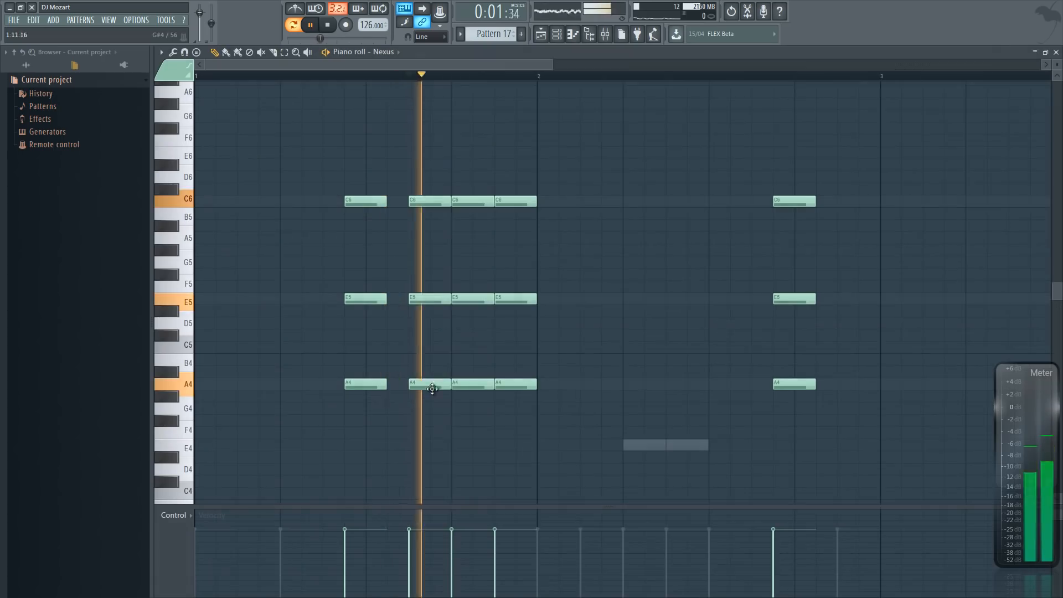
click(1056, 52)
key(space)
click(238, 395)
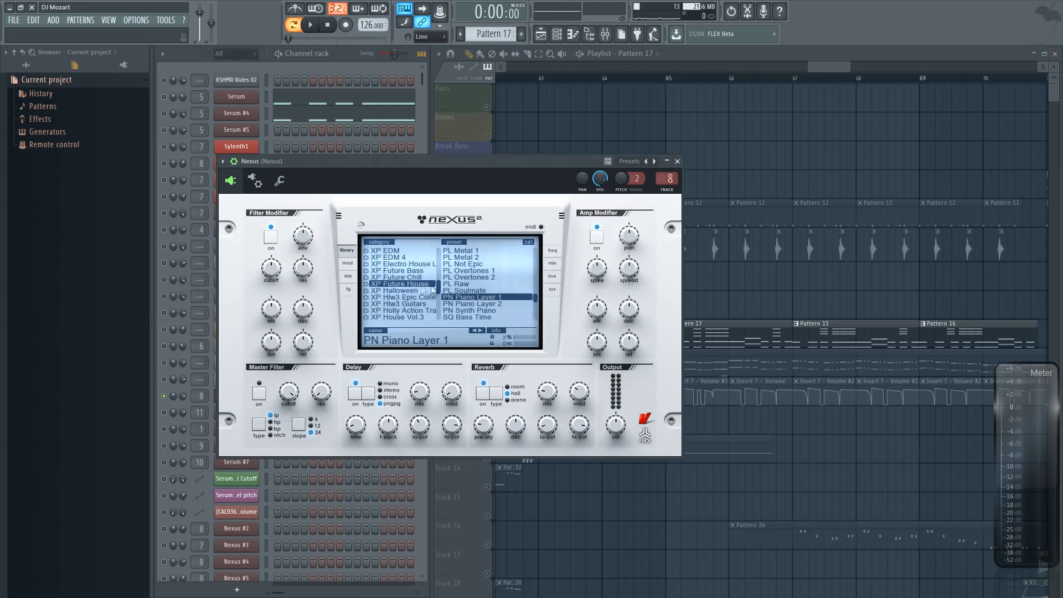
click(677, 161)
Examine the Fruity parametric EQ 2 on the Nexus mixer insert and listen to all Pattern 17 channels together
click(604, 34)
click(773, 208)
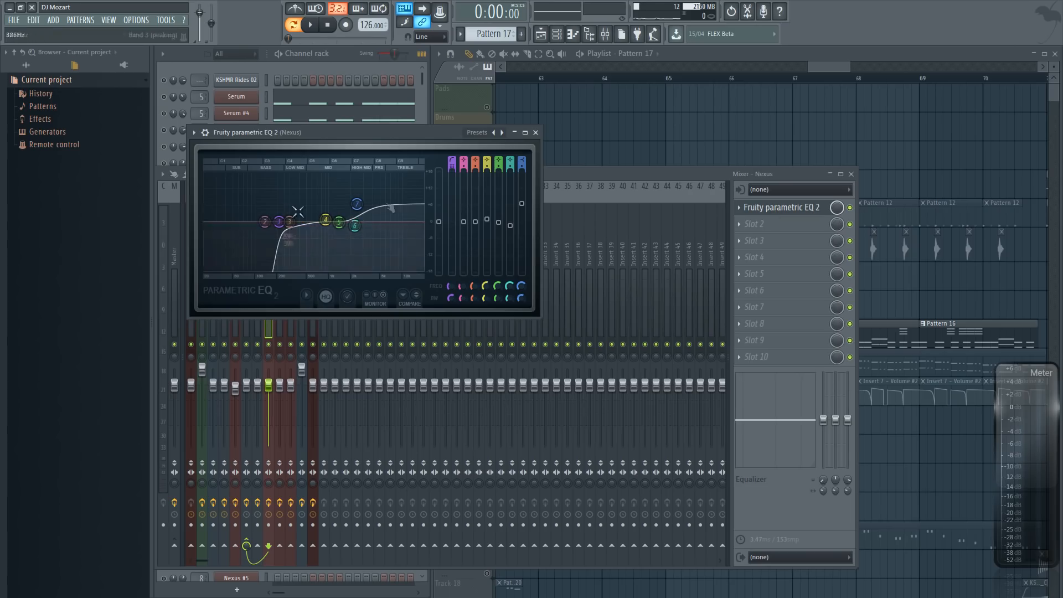
click(536, 134)
key(F9)
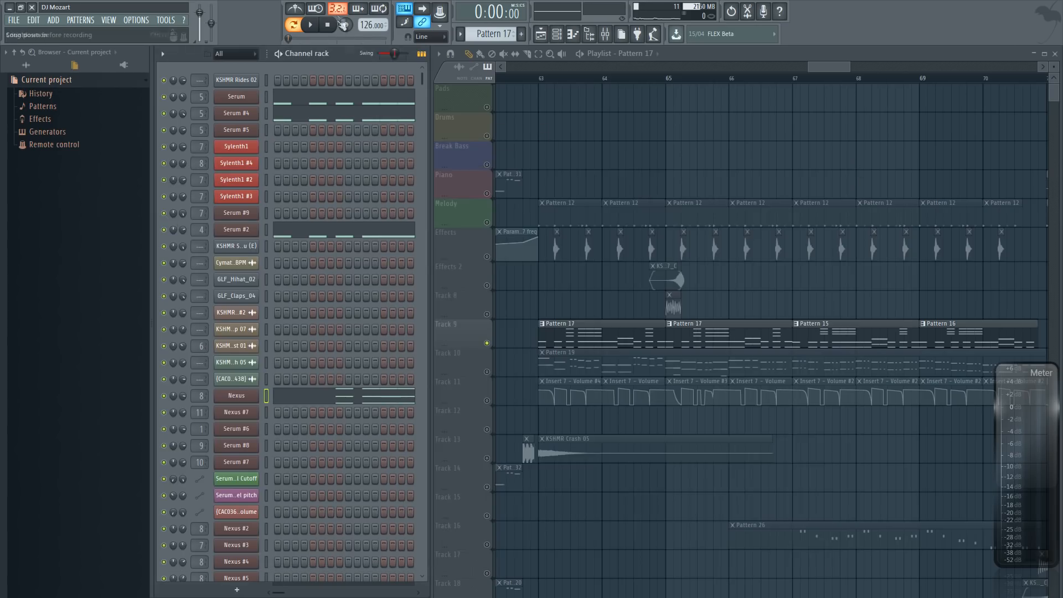
click(311, 25)
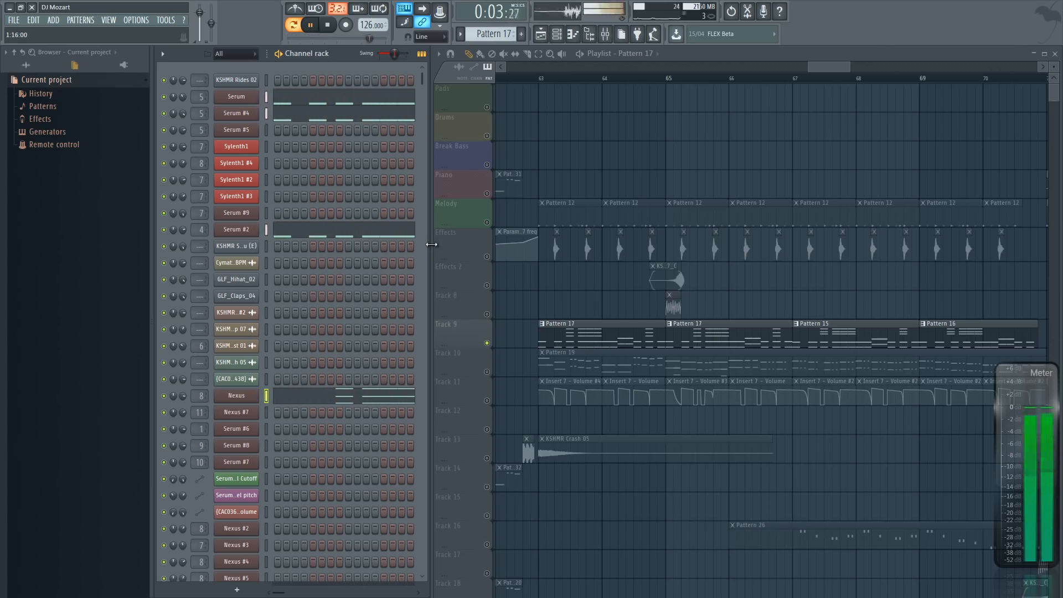
key(space)
Isolate Track 10 with Pattern 19 selected and playback at bar 63, and unmute the Effects track
click(602, 360)
scroll(603, 361, down, 2)
click(544, 78)
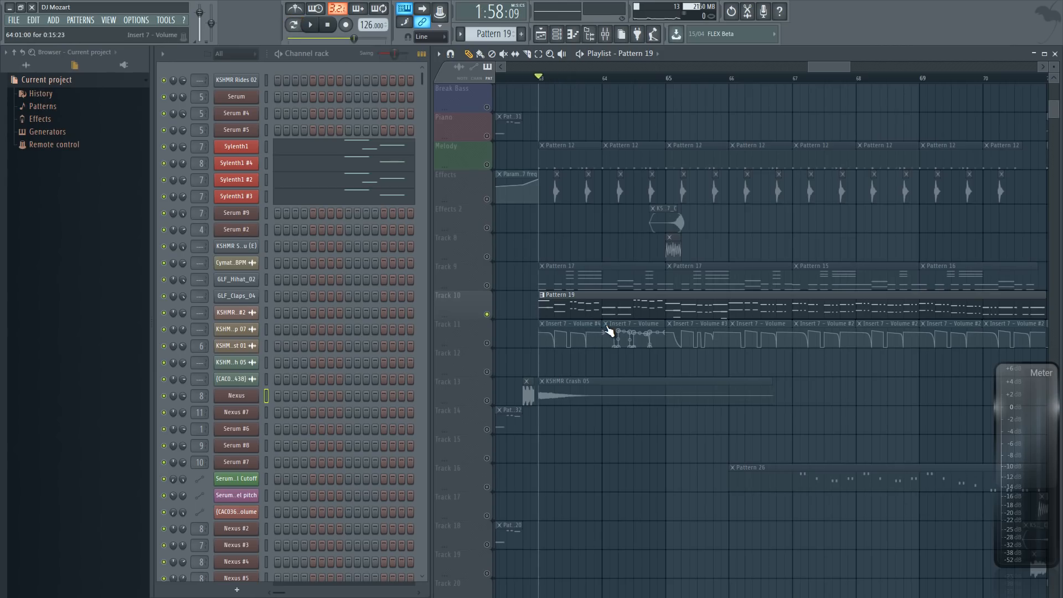
click(246, 148)
click(457, 258)
click(502, 139)
key(Escape)
click(489, 198)
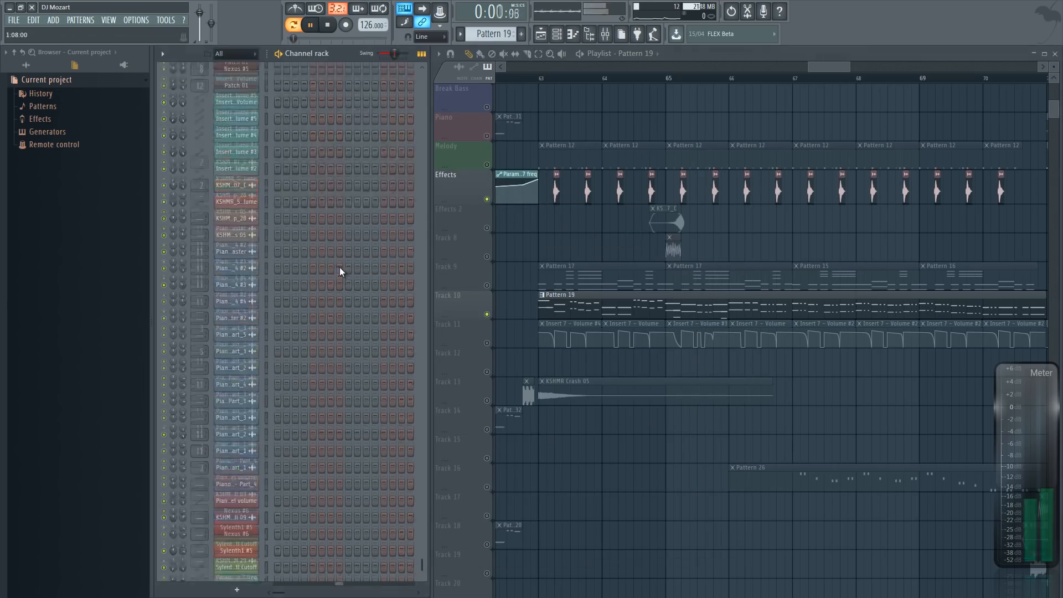
Display the Sylenth1 notes of Pattern 19 in the piano roll and listen to the melody from its beginning
scroll(340, 267, up, 15)
click(340, 153)
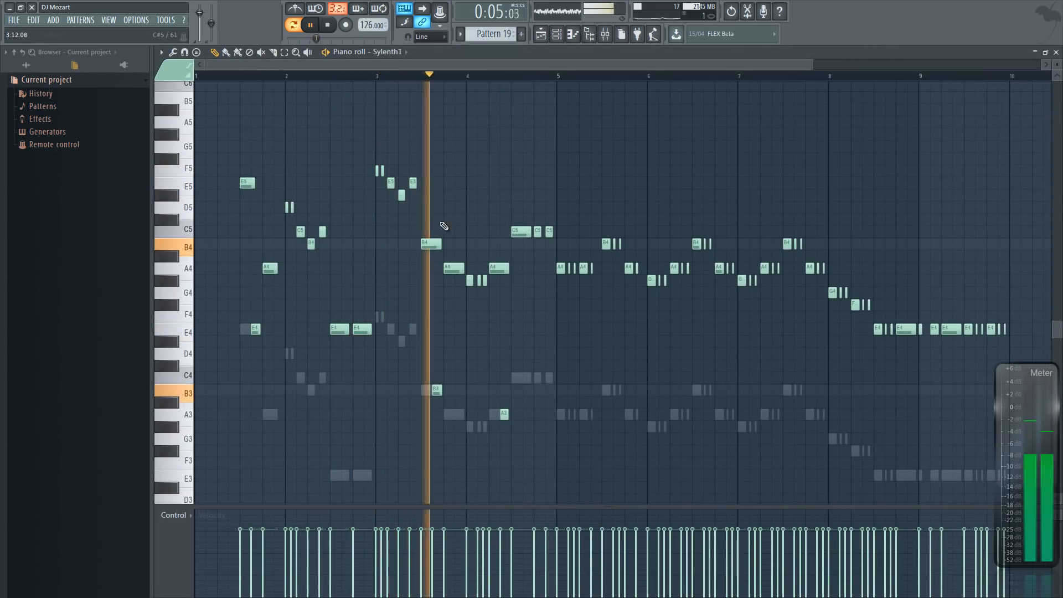
key(space)
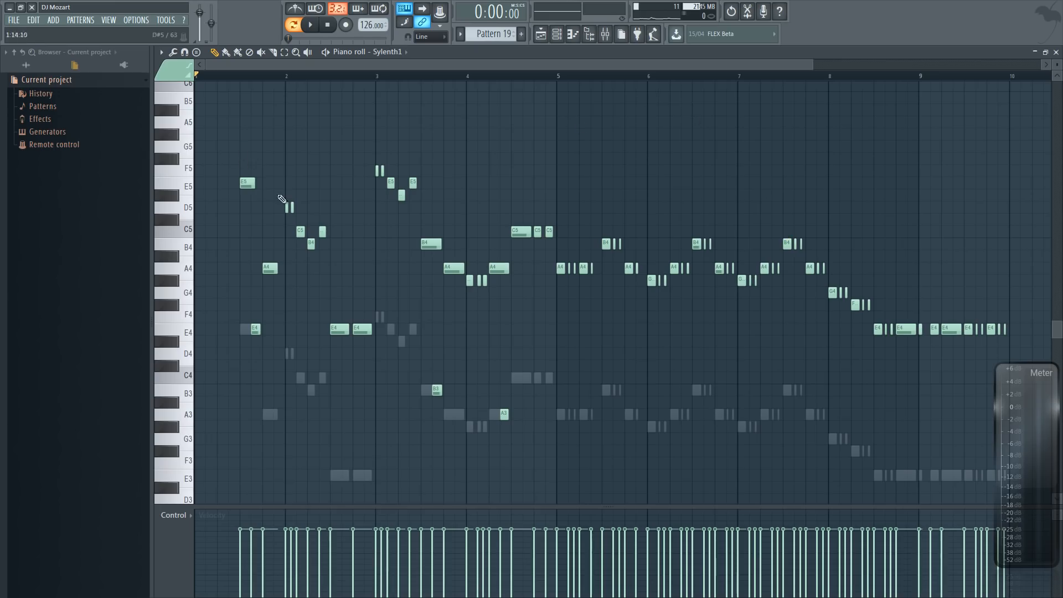
key(space)
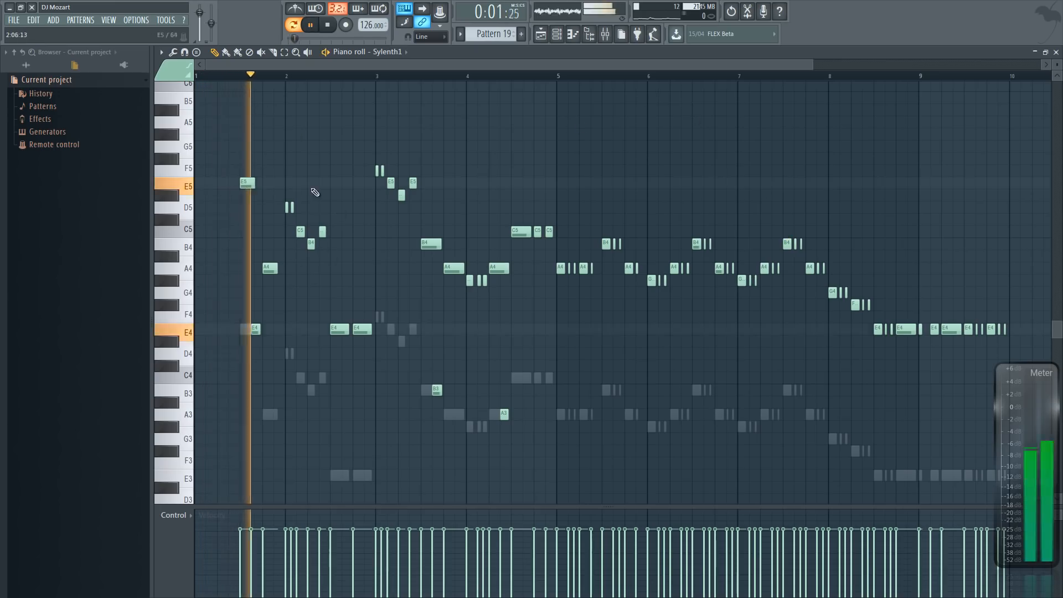
key(space)
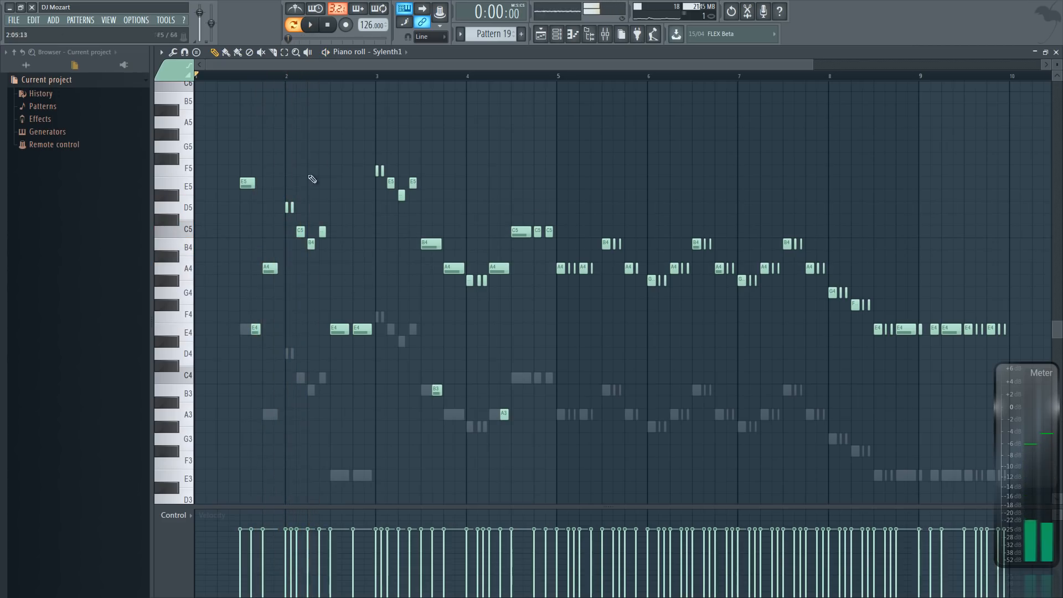
Listen to the Sylenth1 melody section by section in the piano roll, starting from bar 3 and from bar 4
click(377, 76)
key(space)
key(space)
key(space)
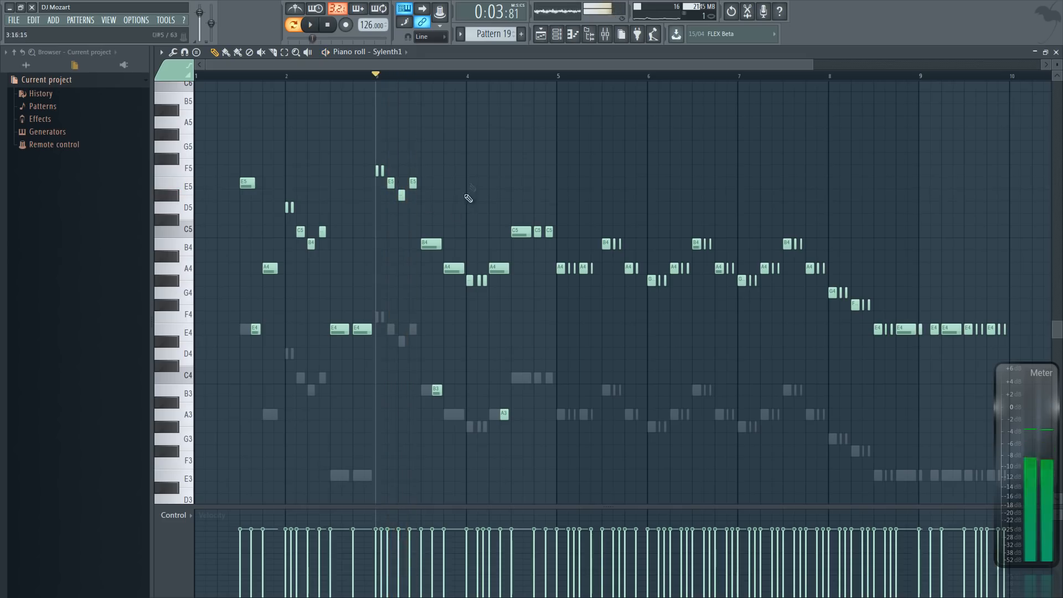
key(space)
click(467, 76)
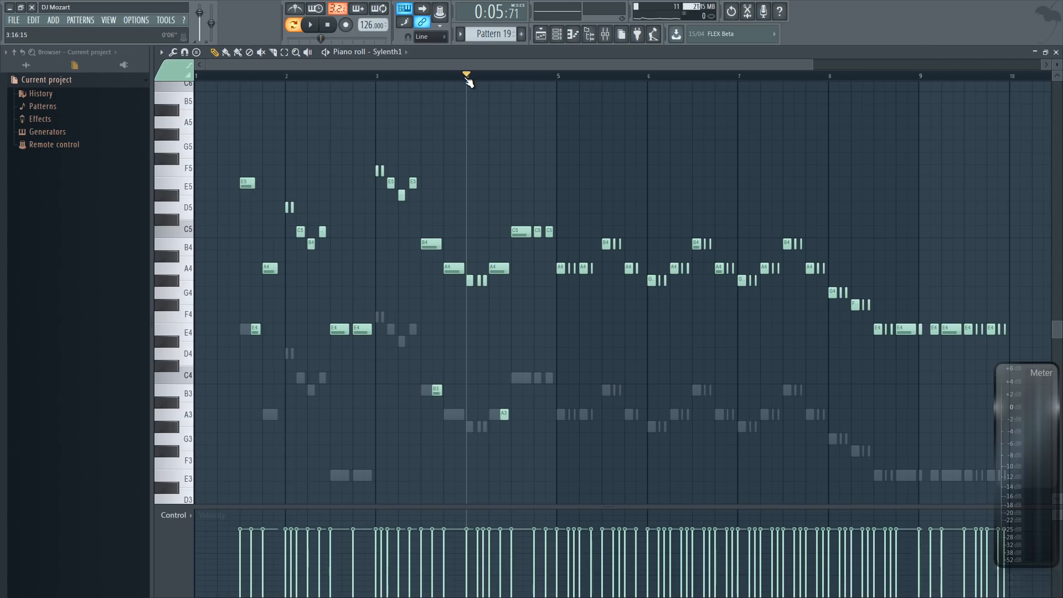
key(space)
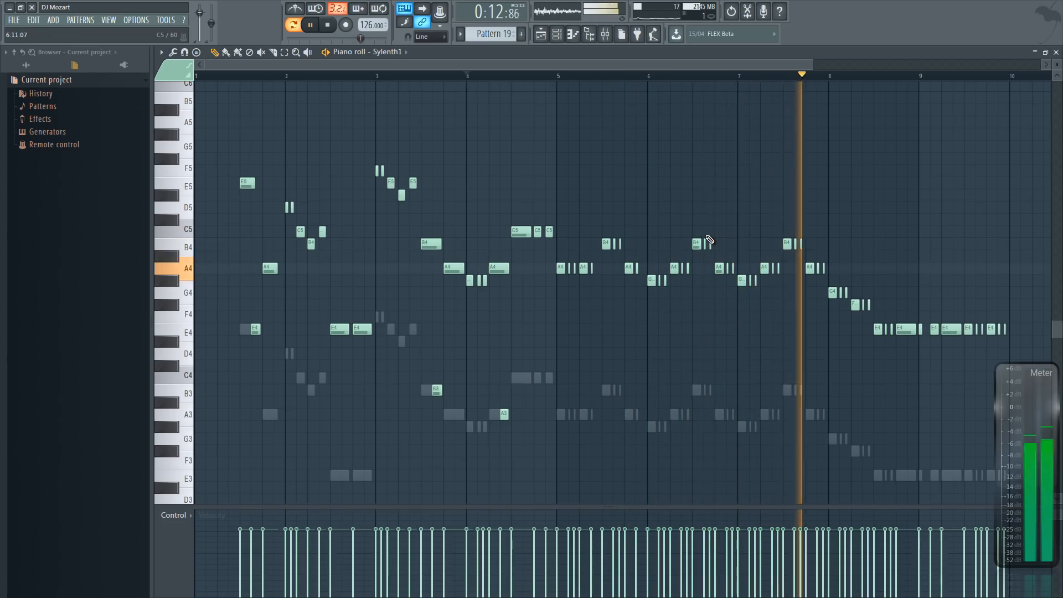
key(space)
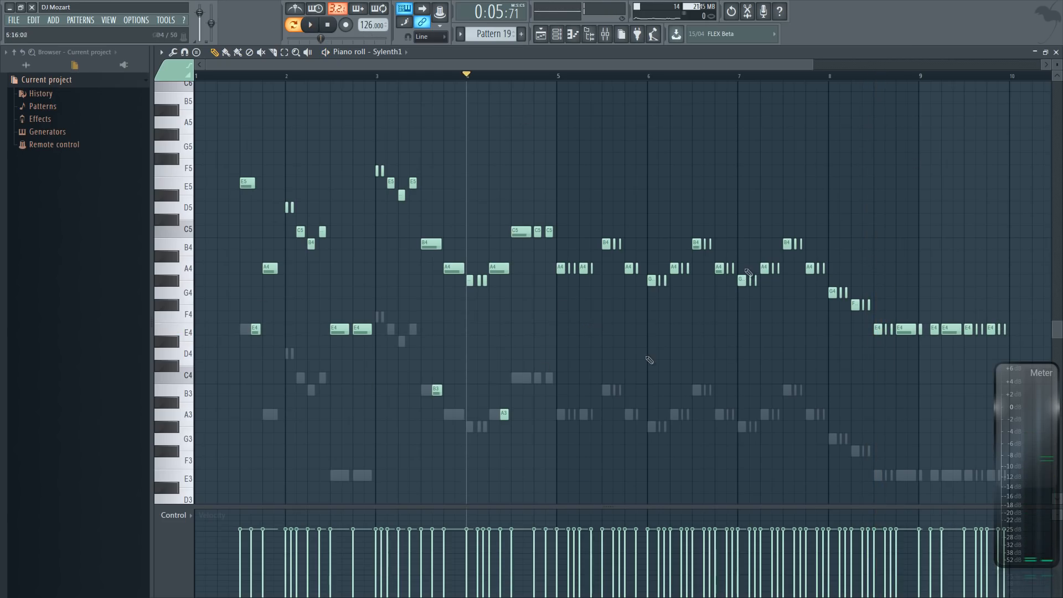
Listen to Sylenth1 with the other Sylenth1 channels muted, and solo Sylenth1 #4 to hear that layer
click(1055, 52)
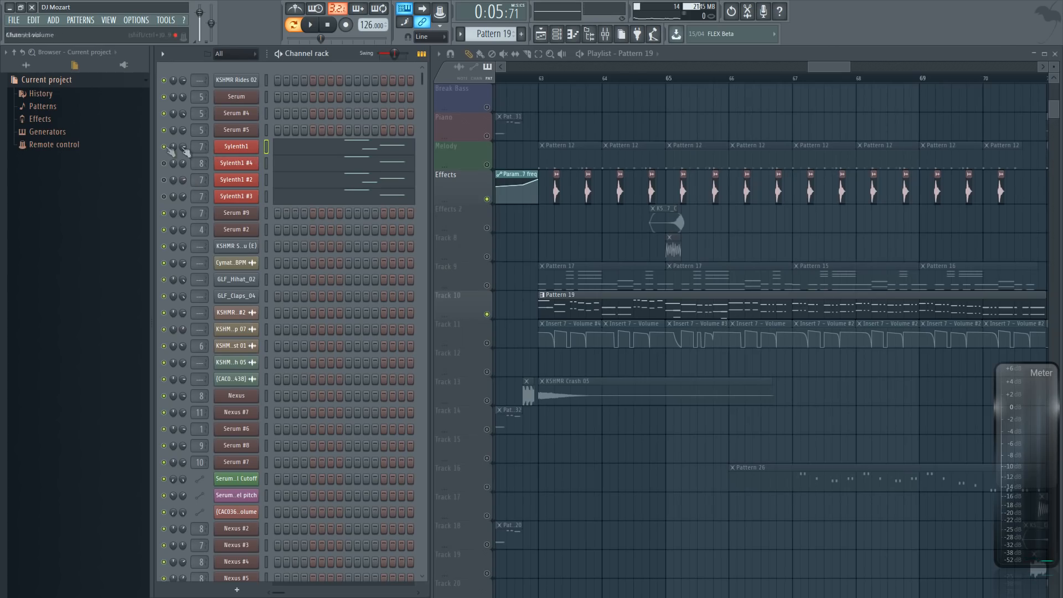
key(space)
key(space)
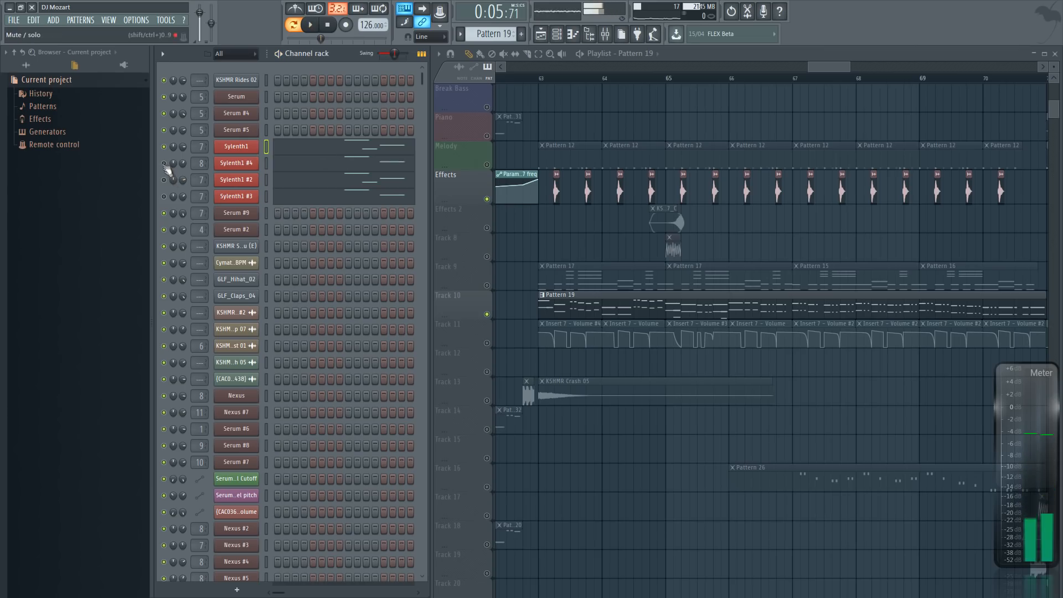
key(space)
click(288, 169)
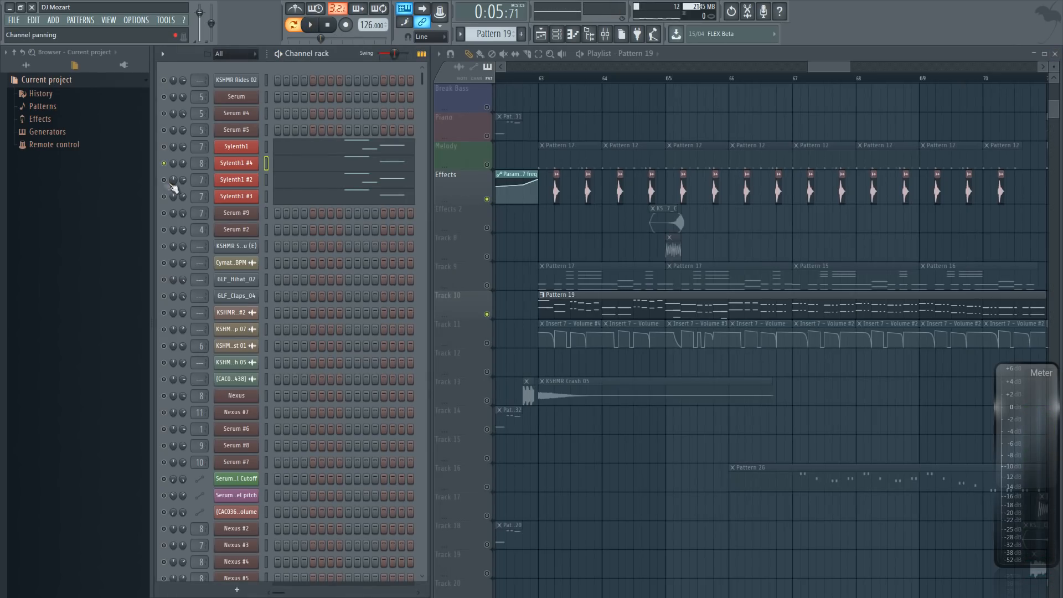
Listen to the Sylenth1 #2 layer while viewing its Pattern 19 notes in the piano roll
key(space)
click(371, 183)
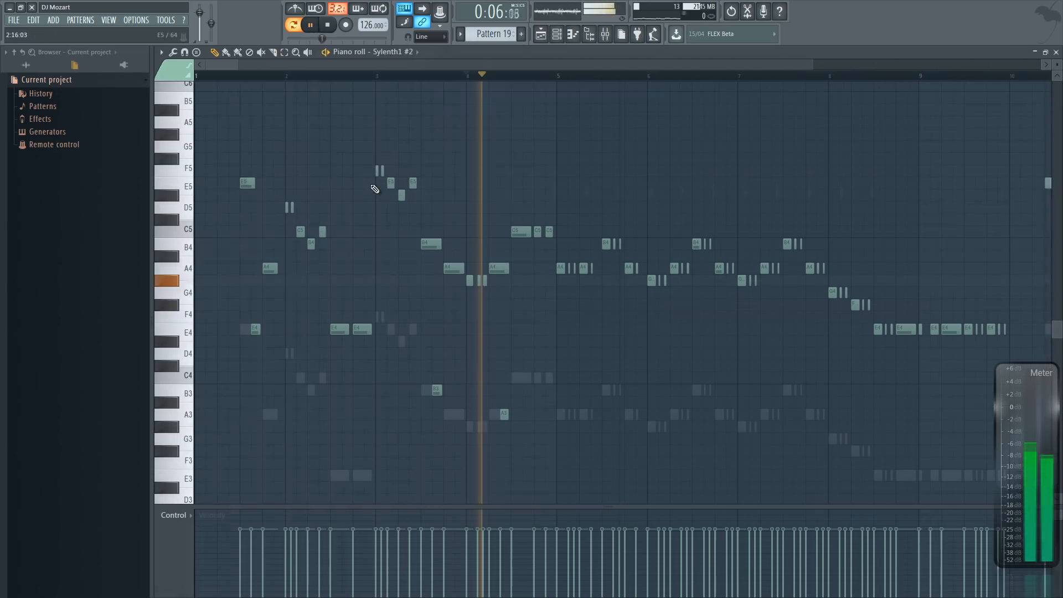
key(space)
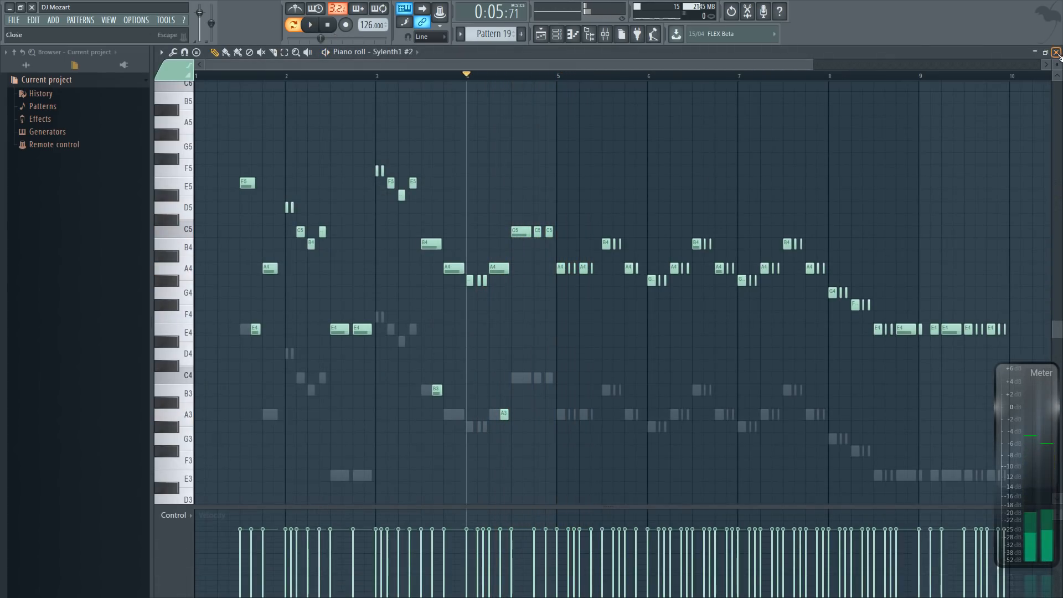
click(1055, 52)
View and listen to the Sylenth1 #3 notes, and play all four Sylenth1 layers of Pattern 19 together
click(366, 202)
key(space)
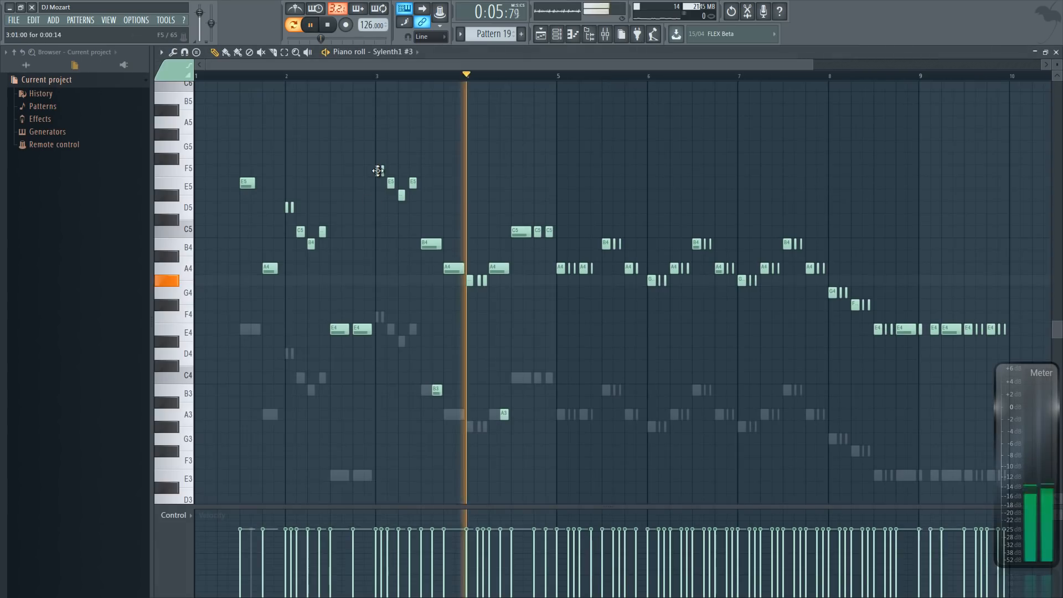
key(space)
click(1055, 52)
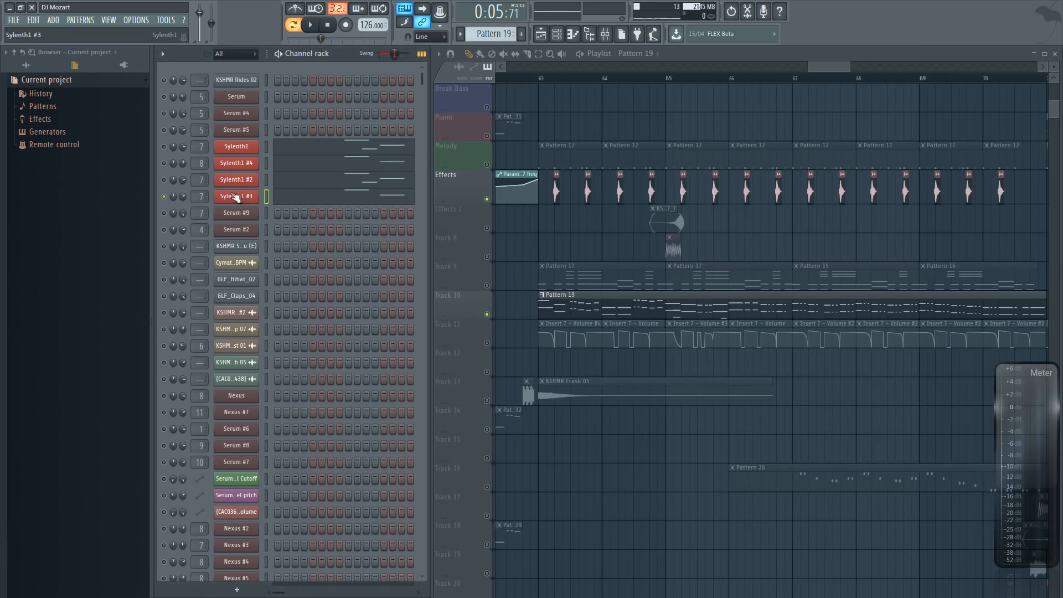
key(space)
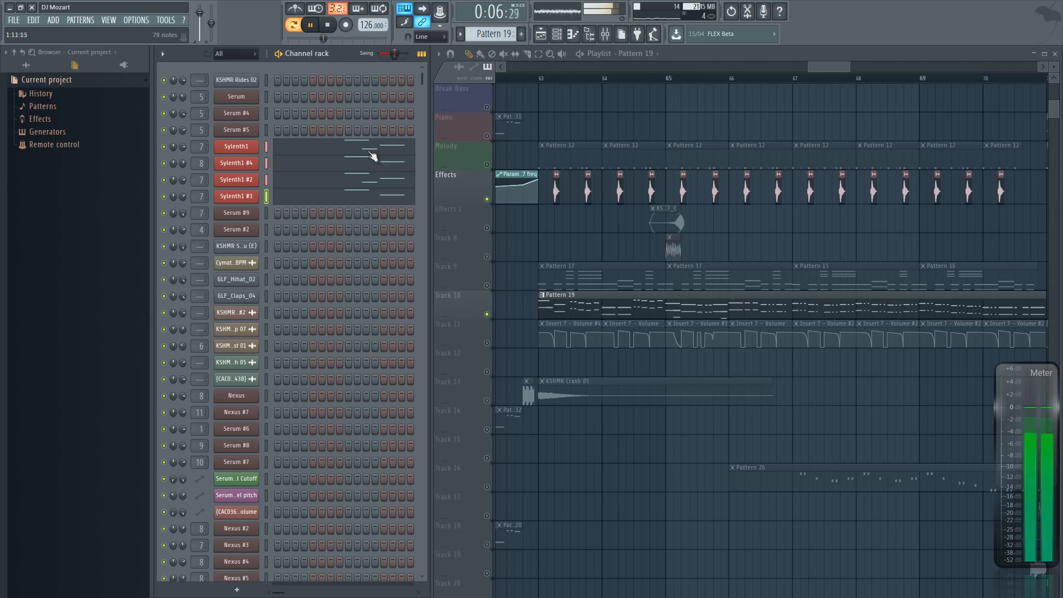
View the Sylenth1 notes of Pattern 19 in the piano roll during playback, then return to the playlist and stop
click(370, 147)
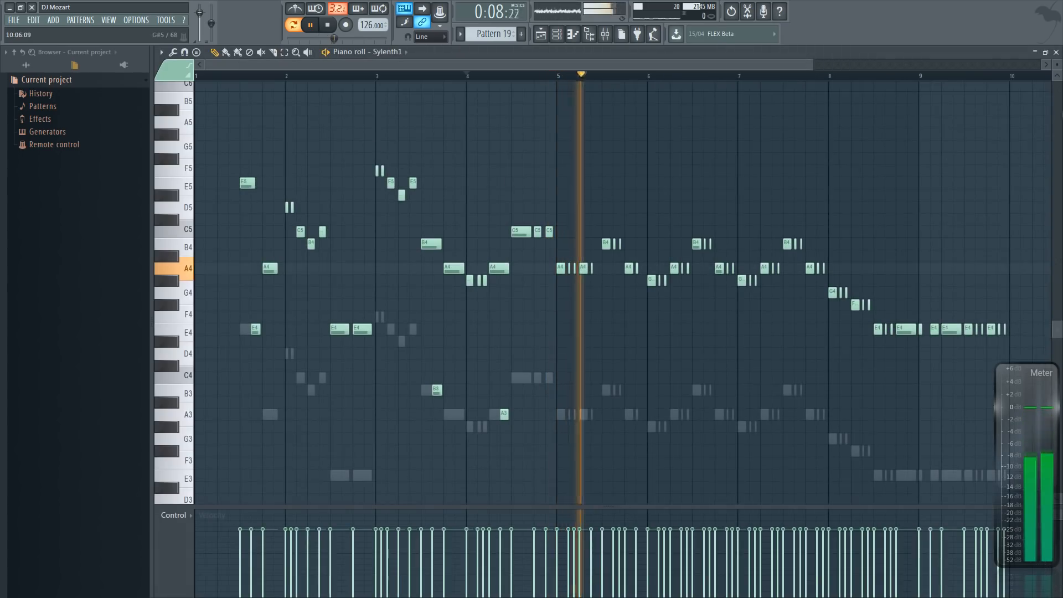
key(F7)
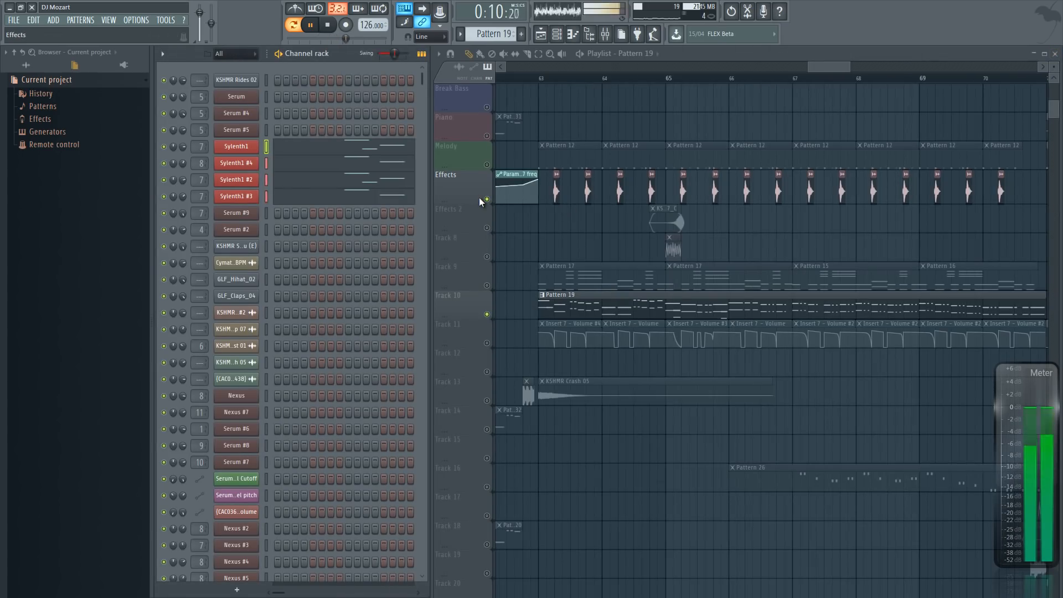
key(space)
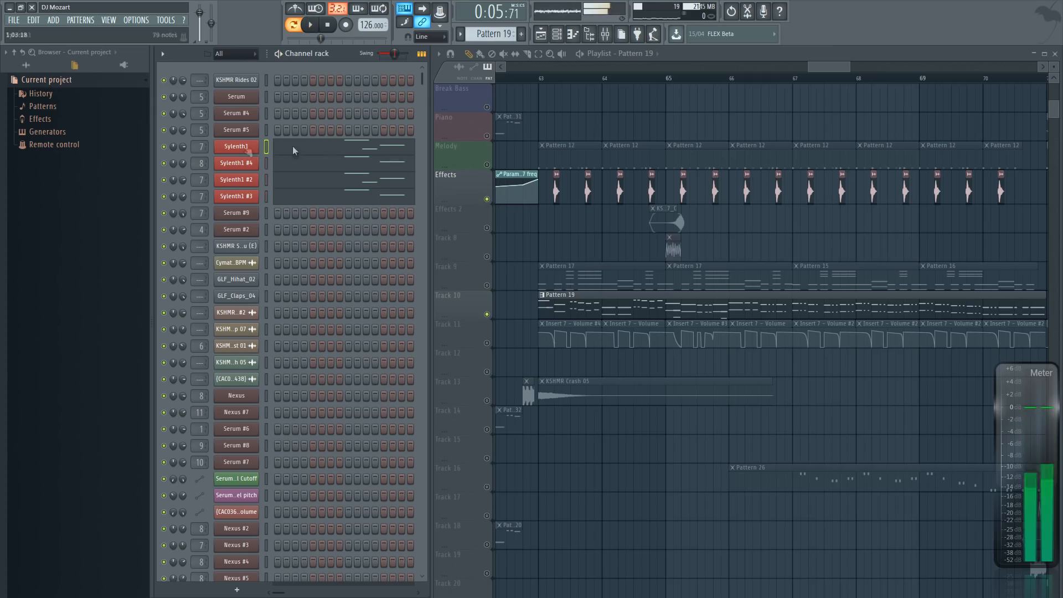
Unmute Track 11 with the Insert 7 volume automation and cue song-mode playback at bar 63
click(491, 343)
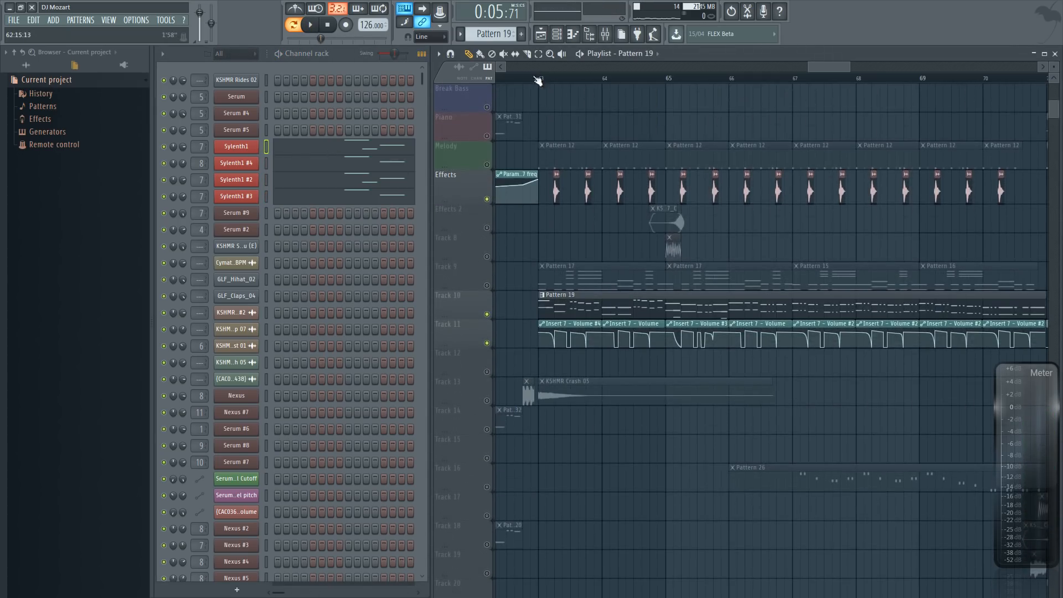
scroll(537, 79, up, 5)
click(547, 79)
key(l)
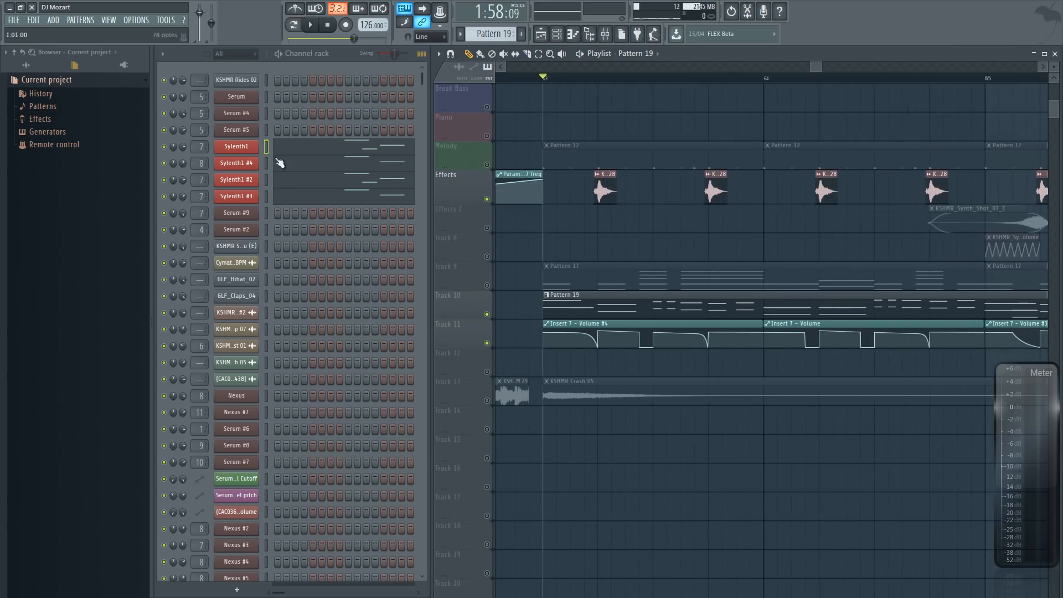
Examine the Fruity Reeverb, Soundgoodizer, Fruity Stereo Shaper and Fruity parametric EQ 2 settings on mixer track Insert 7
click(605, 34)
click(792, 208)
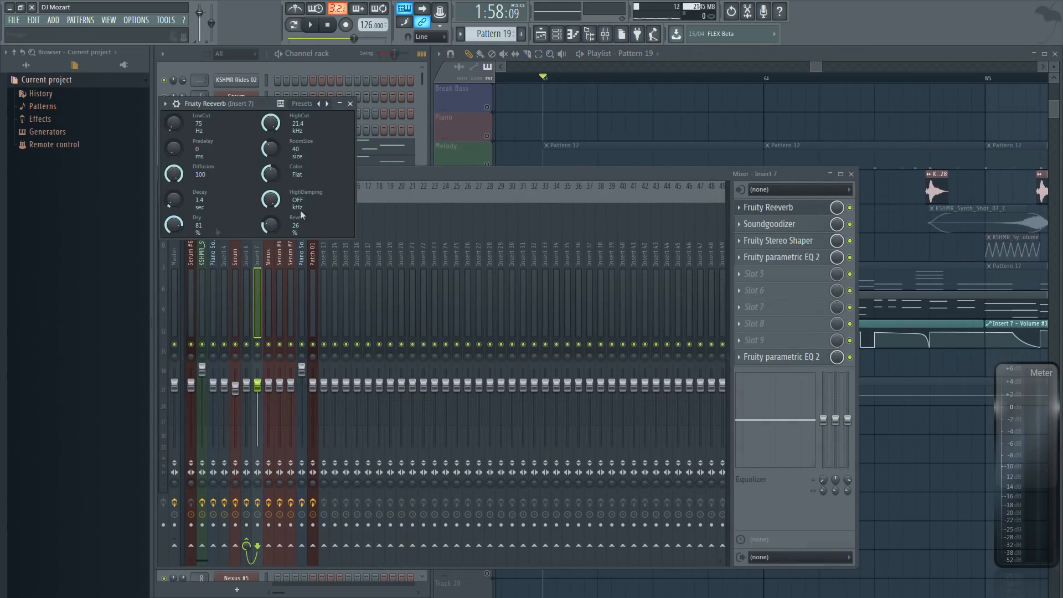
click(352, 104)
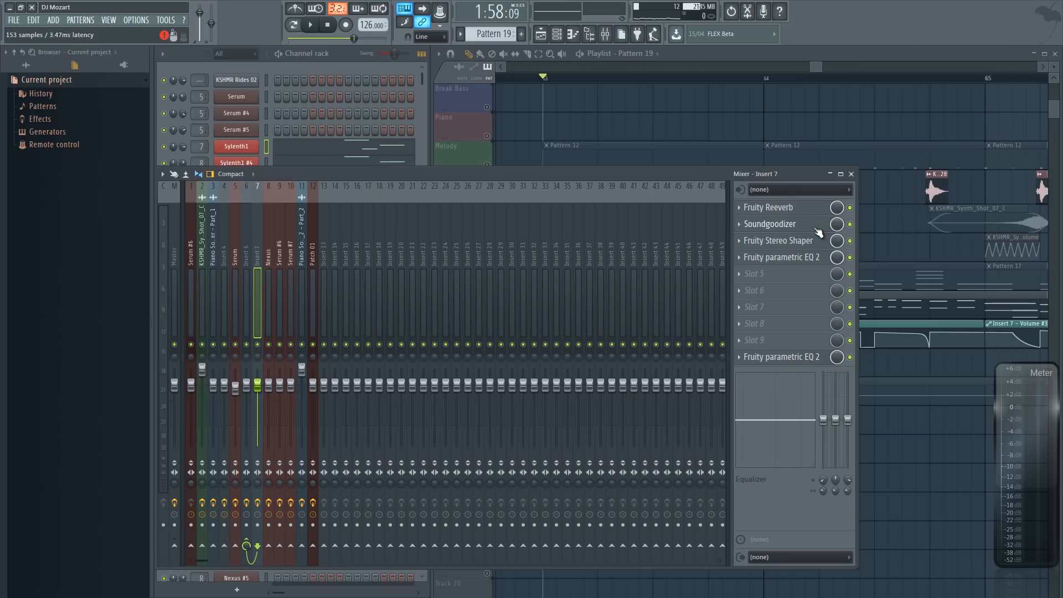
click(814, 224)
click(288, 119)
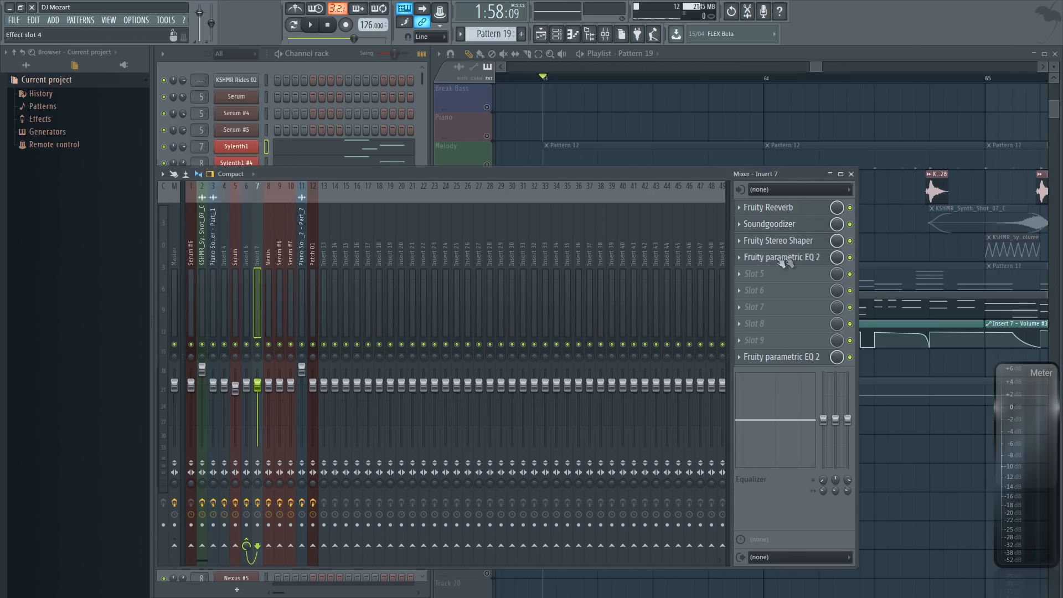
click(779, 240)
click(335, 132)
click(763, 258)
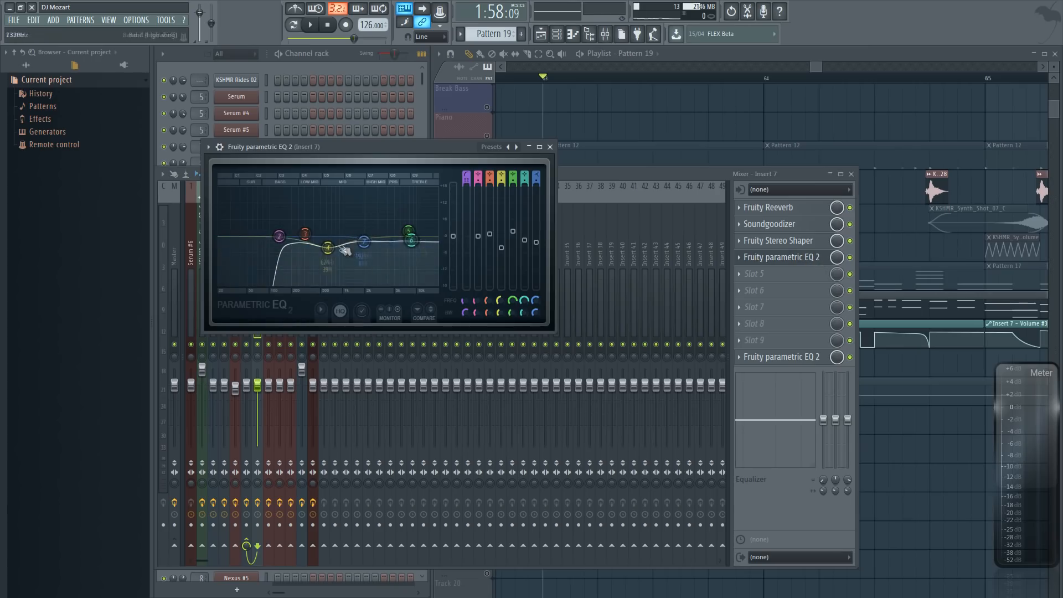
click(550, 146)
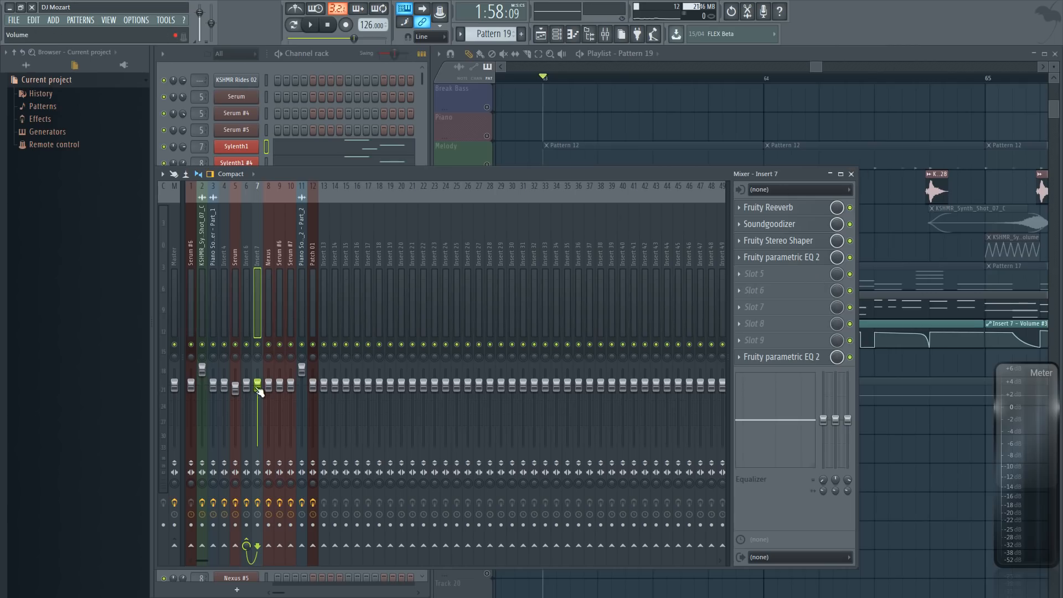
Play from bar 63 while watching the Insert 7 volume fader in the mixer, then close the mixer
key(space)
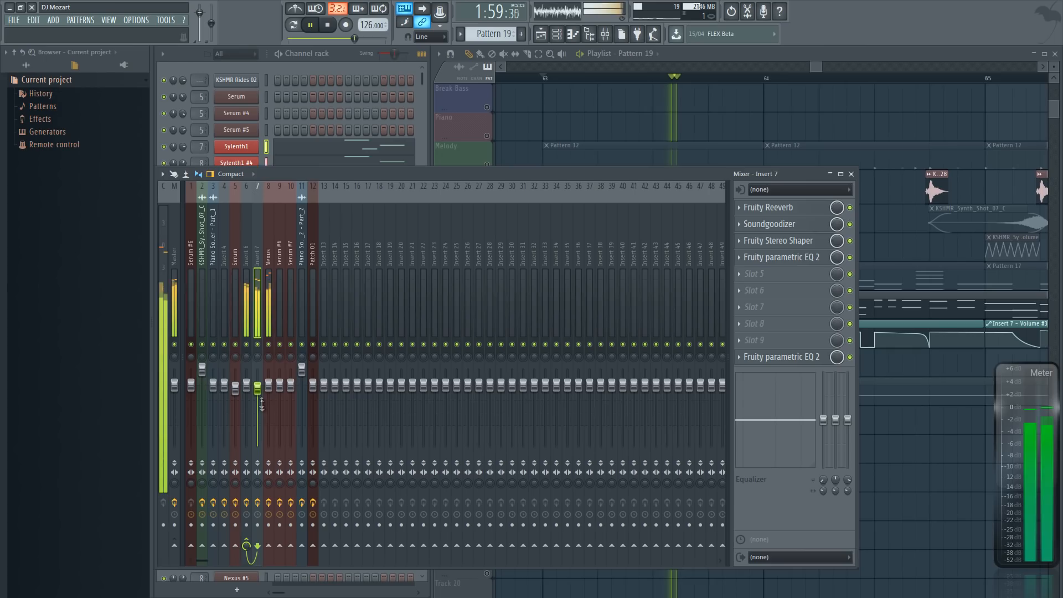
key(space)
click(850, 174)
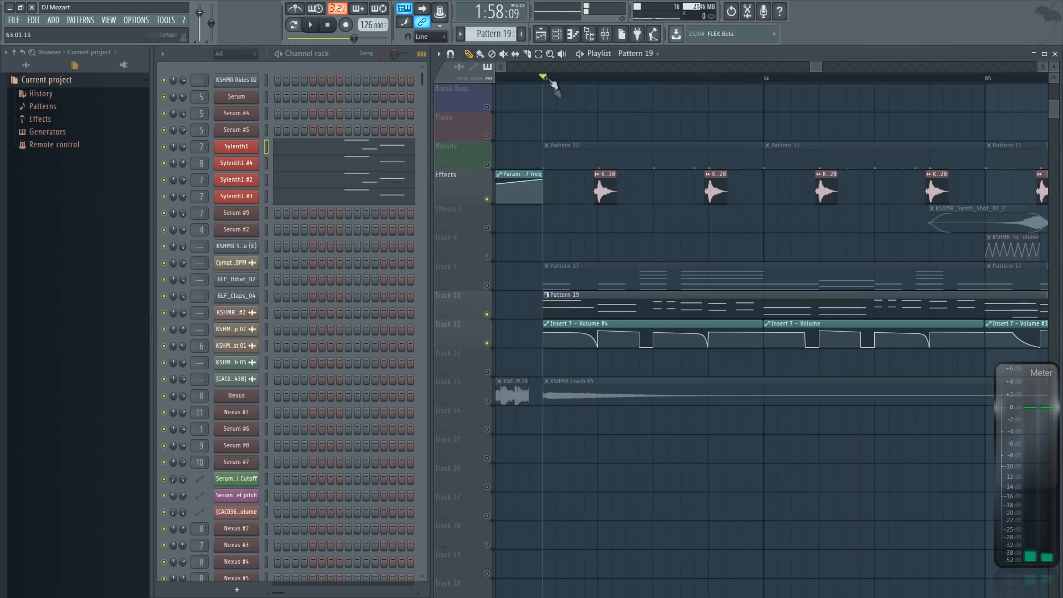
Examine the Insert 7 volume automation clips beneath Pattern 19 and listen to them from bar 63
ctrl+scroll(555, 91, up, 3)
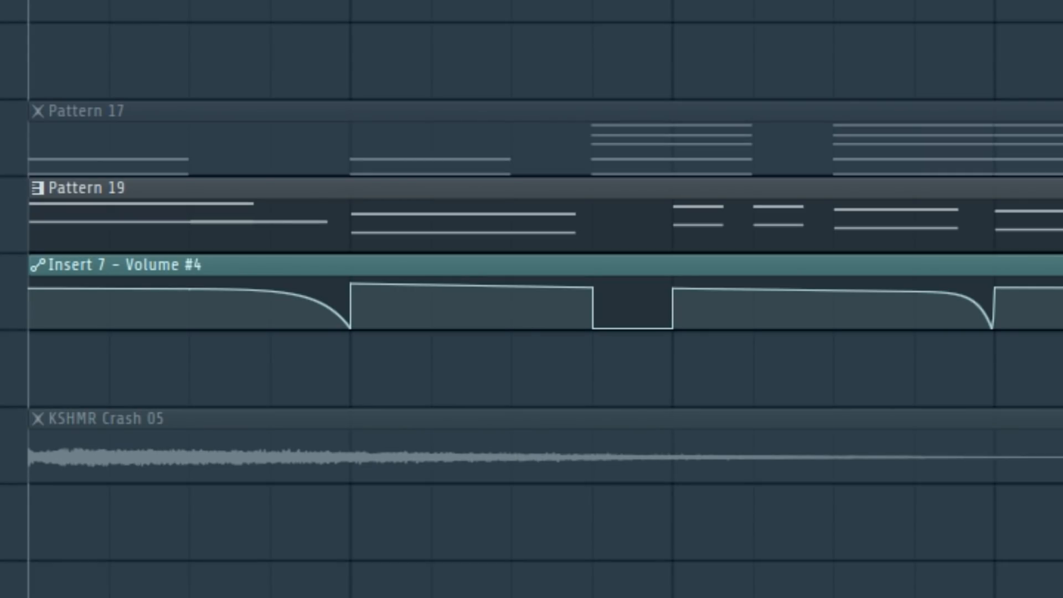
mouse_move(353, 316)
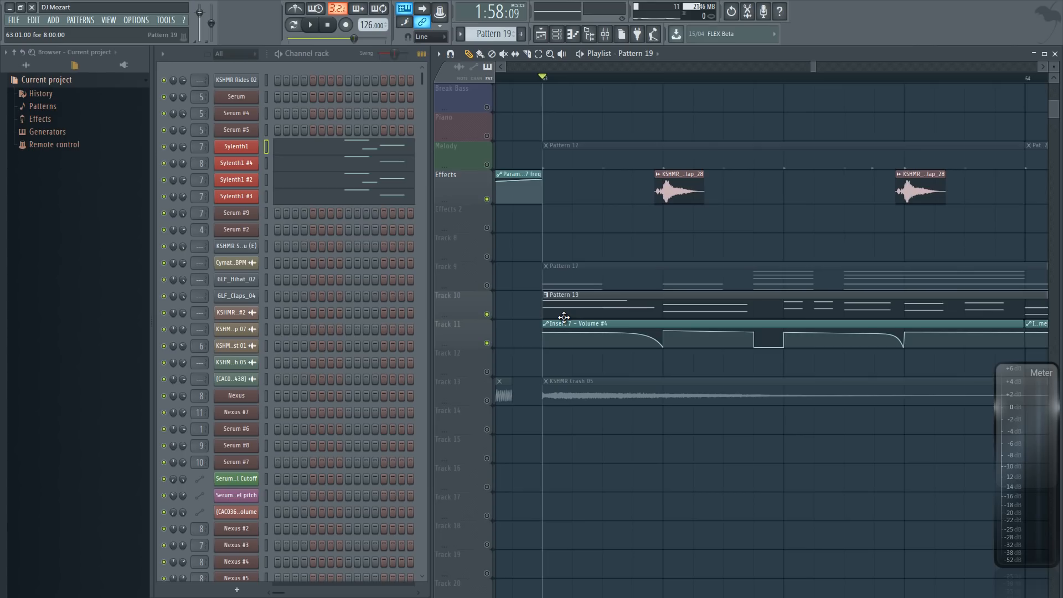
key(space)
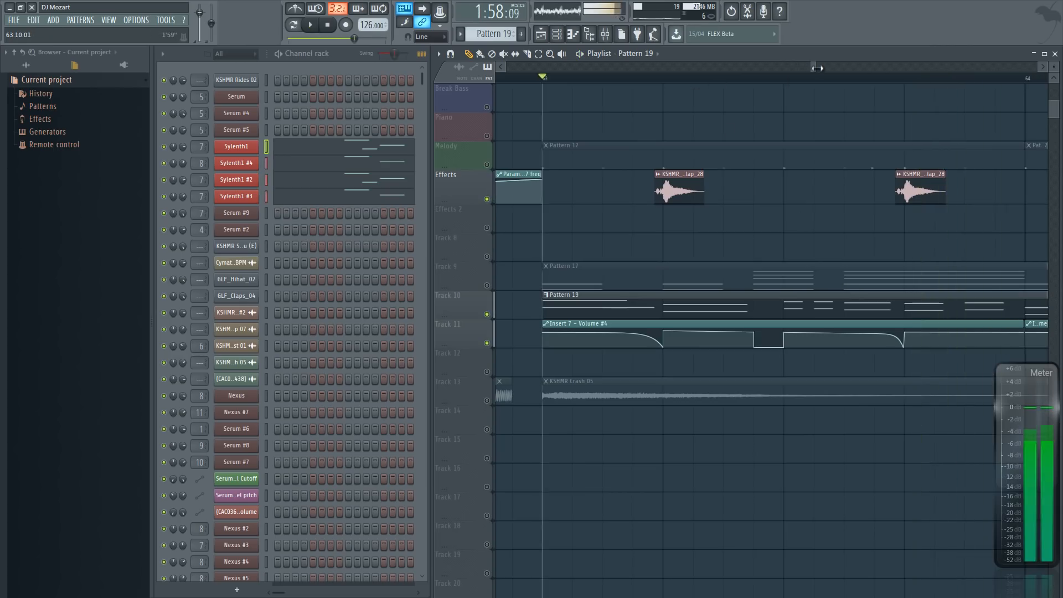
scroll(741, 188, down, 2)
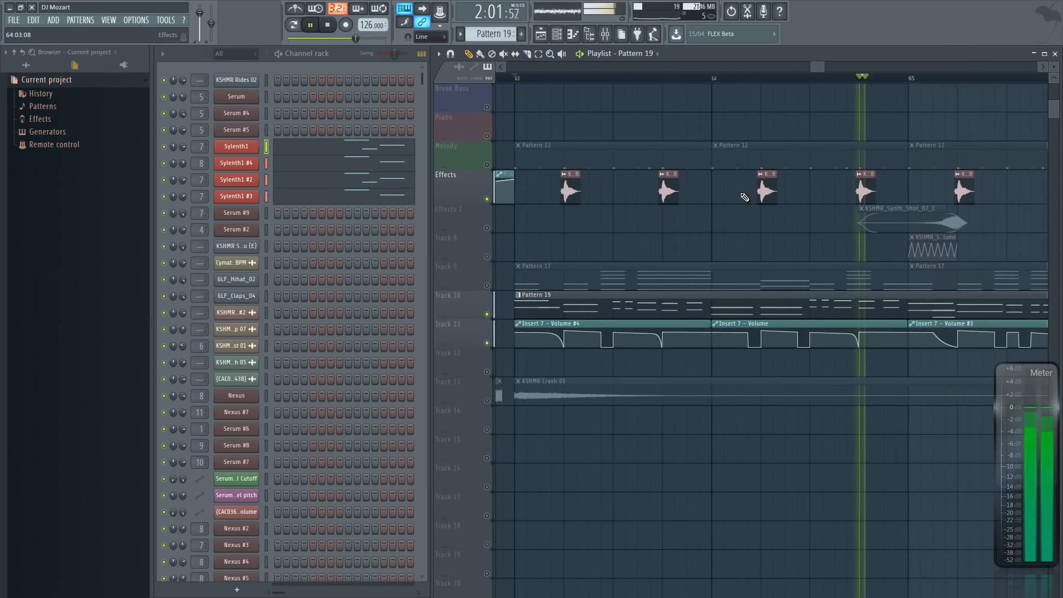
key(space)
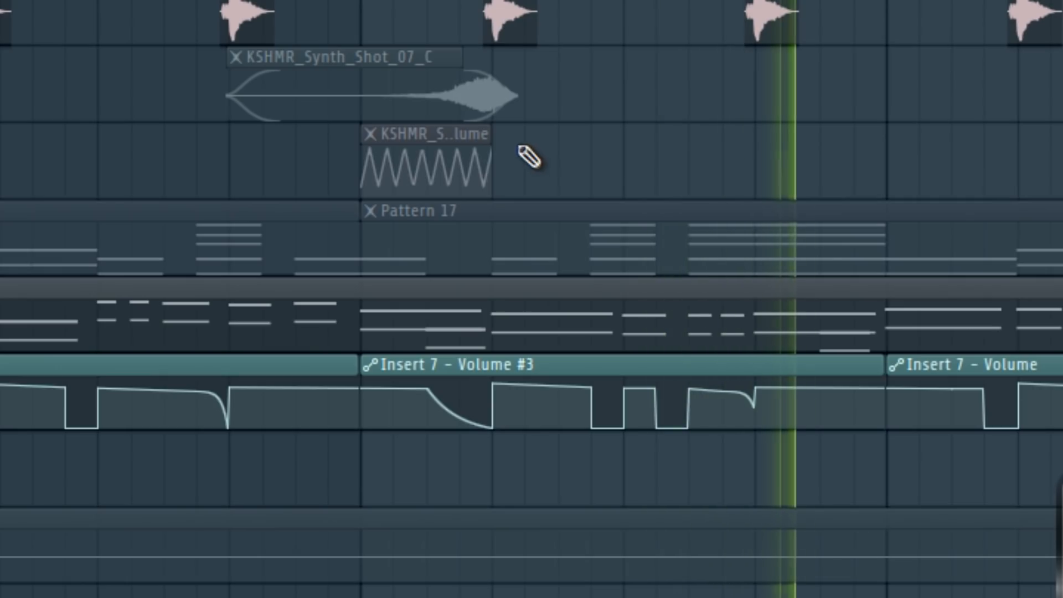
Compare the melody from bar 65 with Track 11's volume automation muted and active, leaving the track unmuted
key(space)
click(1, 392)
key(space)
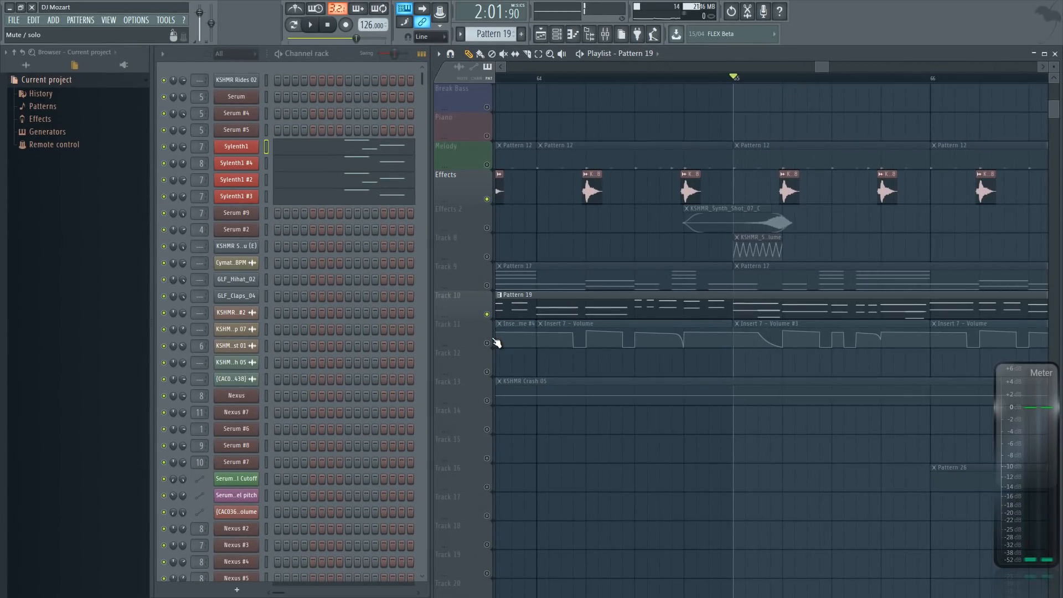
click(494, 342)
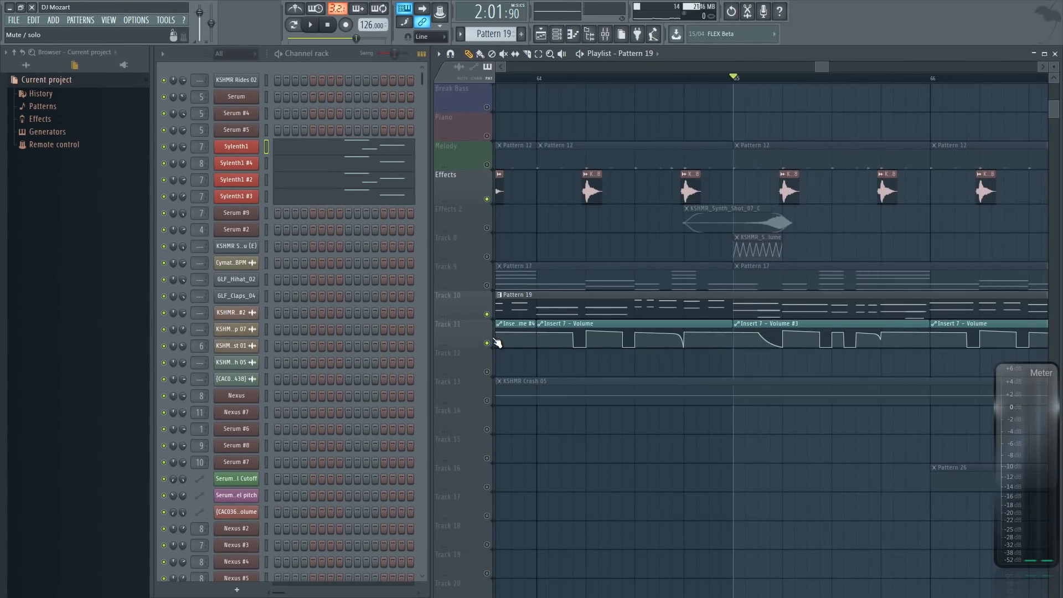
key(space)
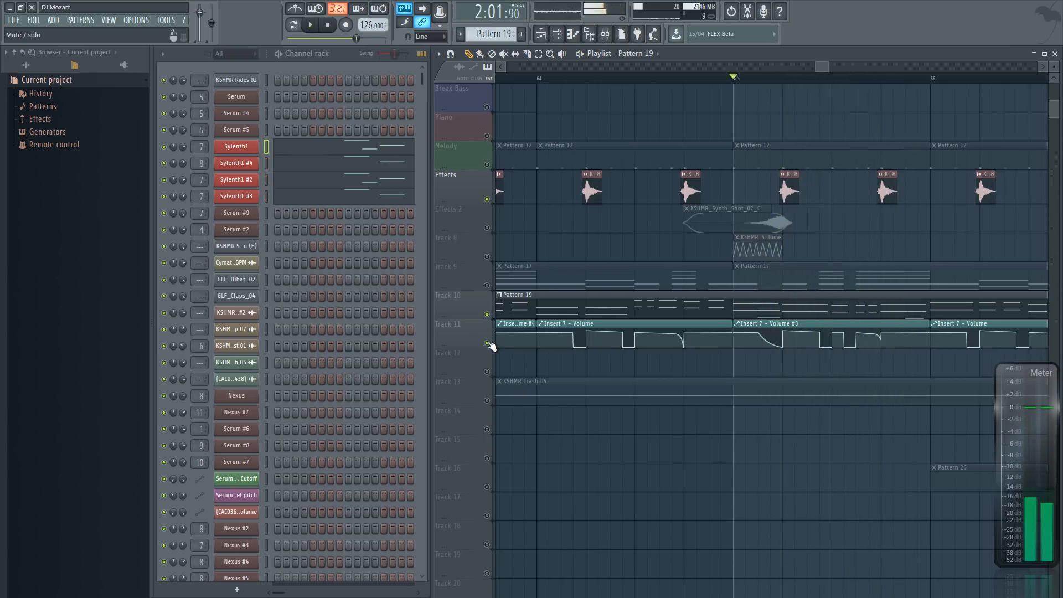
click(489, 344)
key(space)
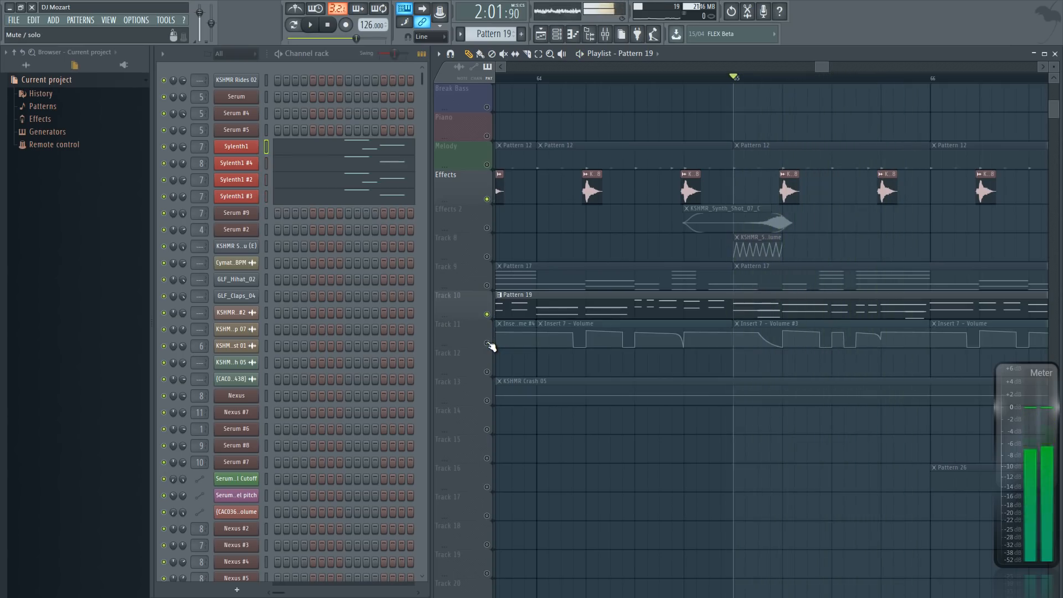
click(490, 343)
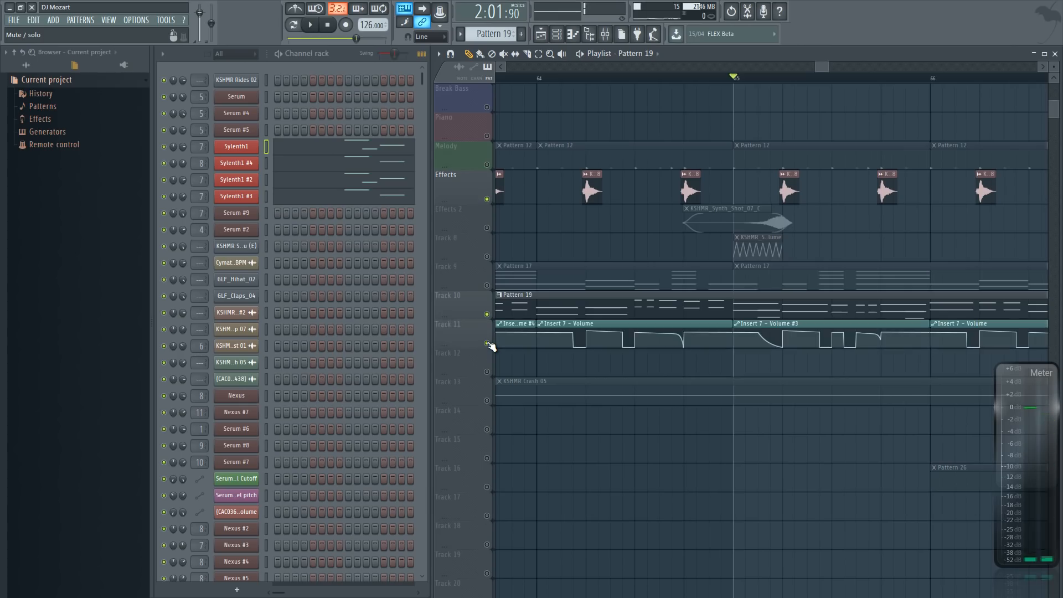
Unmute Effects 2 and Track 8 and listen to the KSHMR synth shot with the melody around bar 65
drag(814, 69, 804, 69)
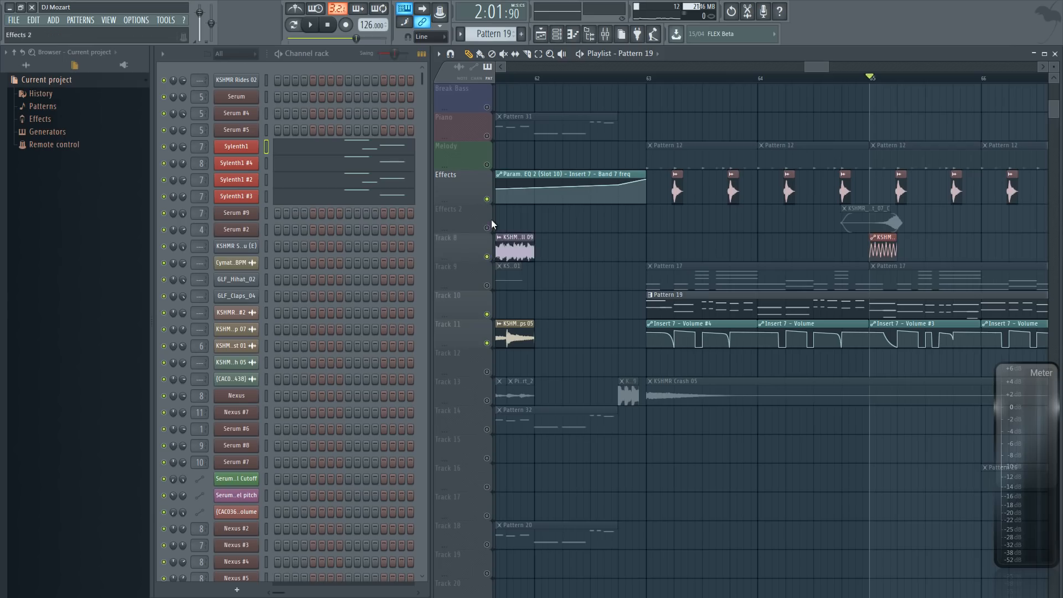
key(space)
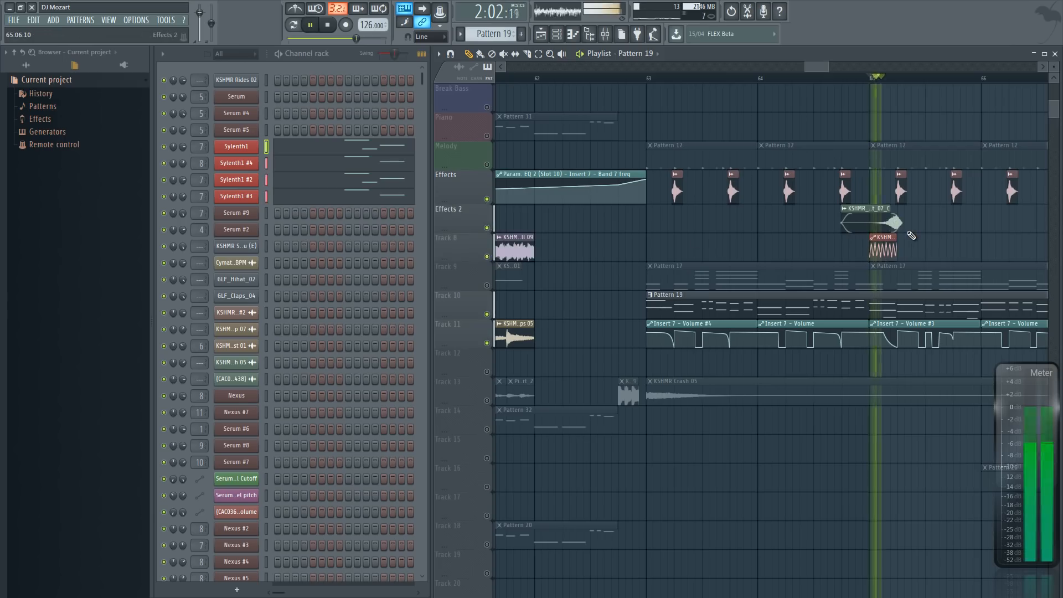
key(space)
key(space)
key(space)
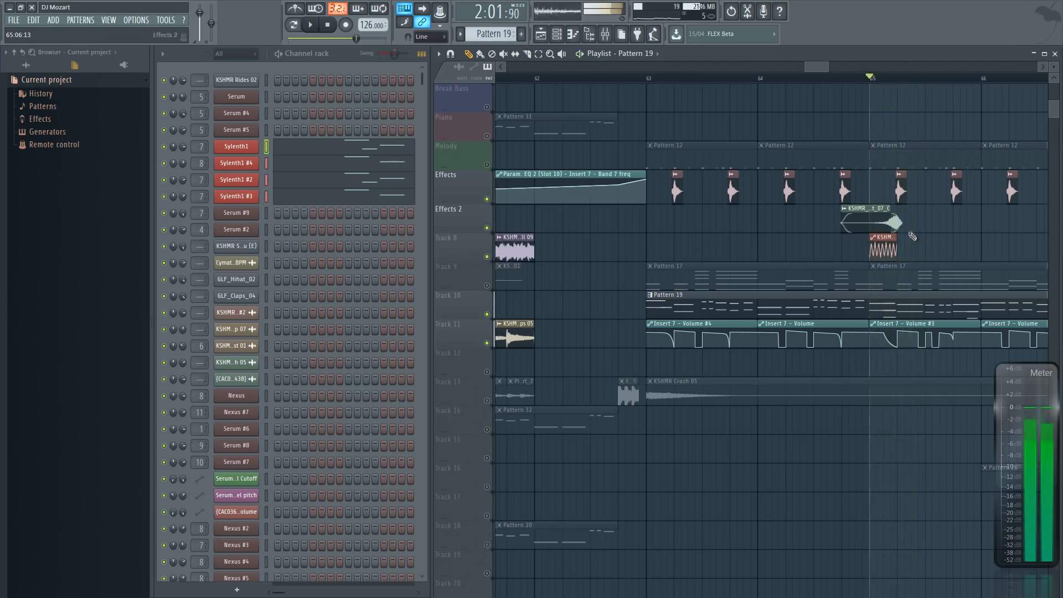
Solo Track 16 and view the Nexus #5 notes of Pattern 26 in the piano roll while listening
drag(819, 68, 822, 69)
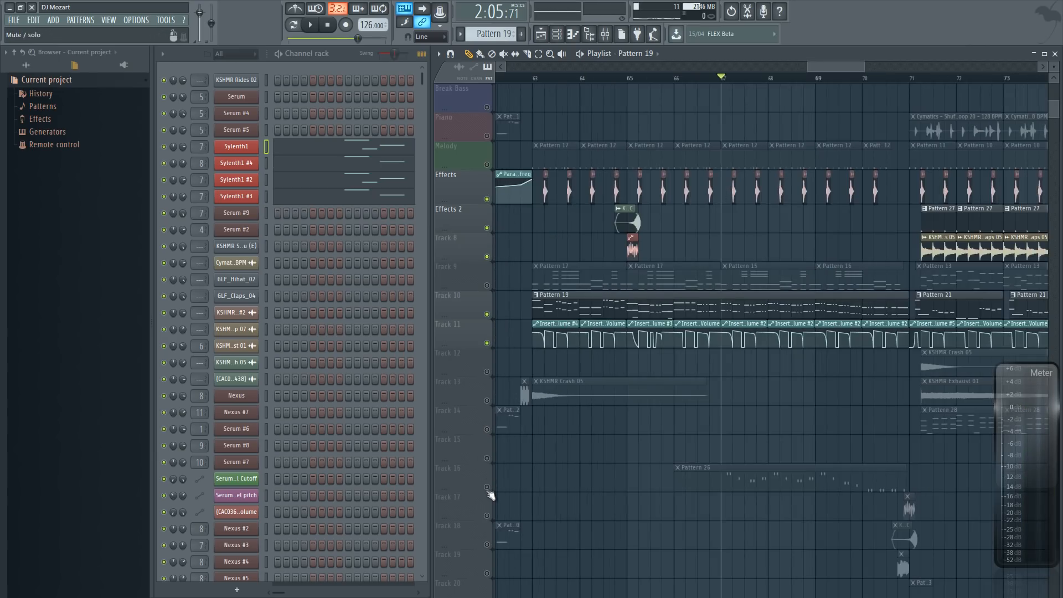
click(488, 490)
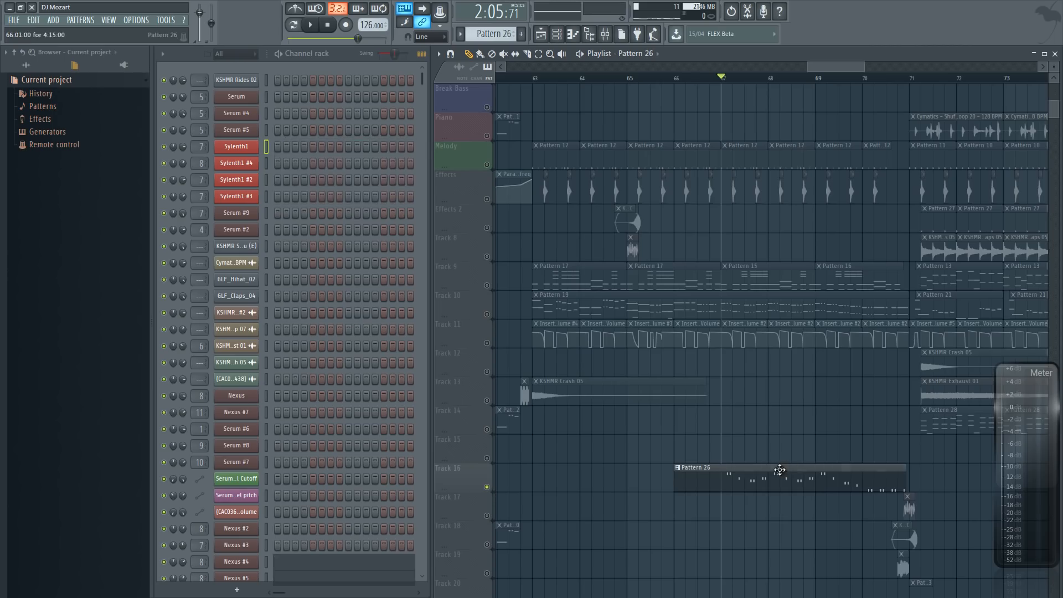
scroll(354, 520, down, 3)
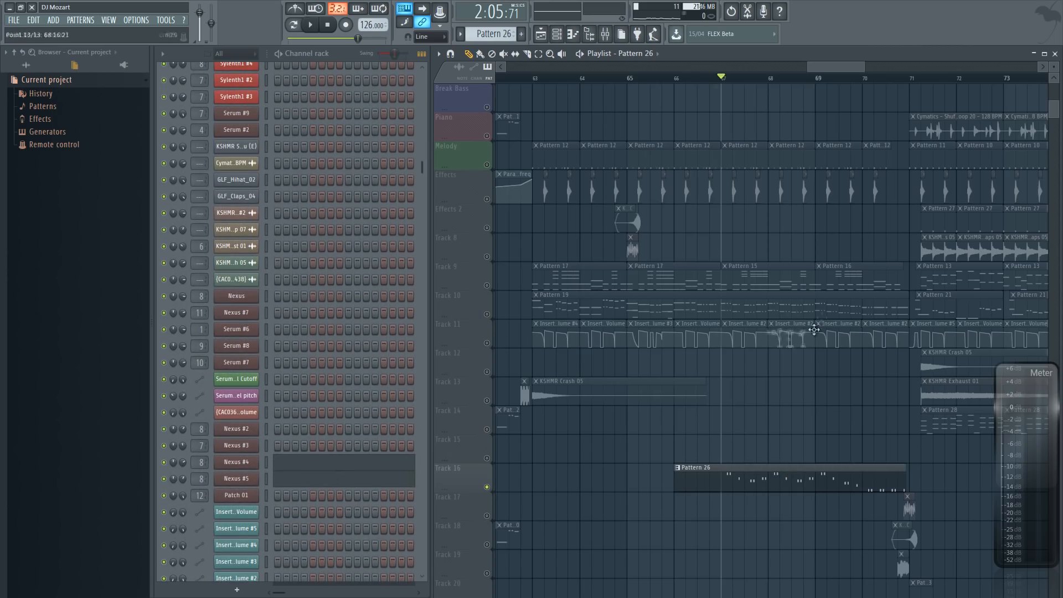
click(380, 479)
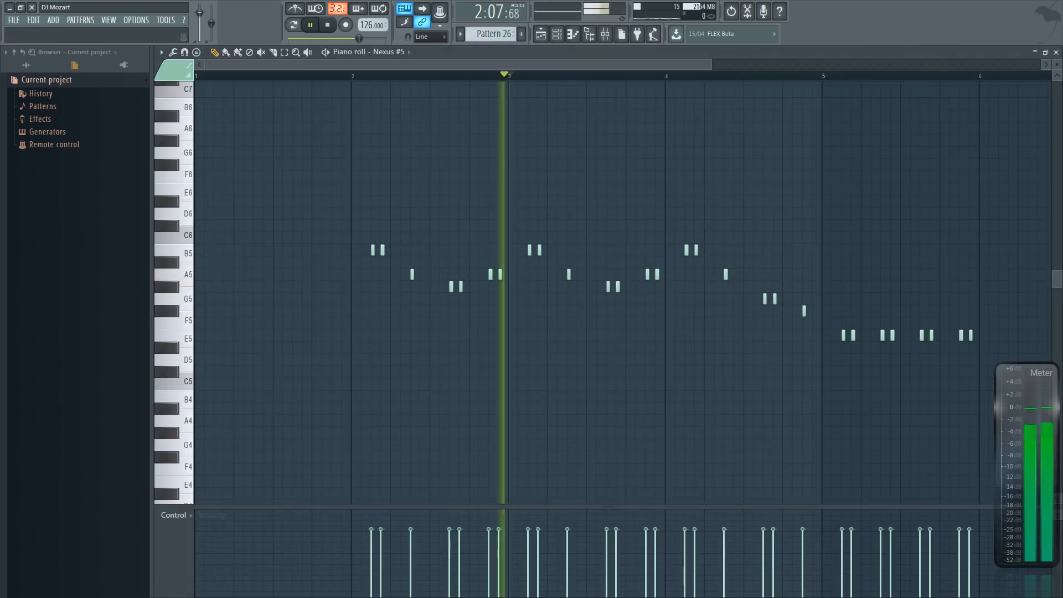
click(1055, 52)
key(space)
View the Nexus #4 plugin used in Pattern 26 and listen to the layer on its own
click(237, 478)
click(468, 400)
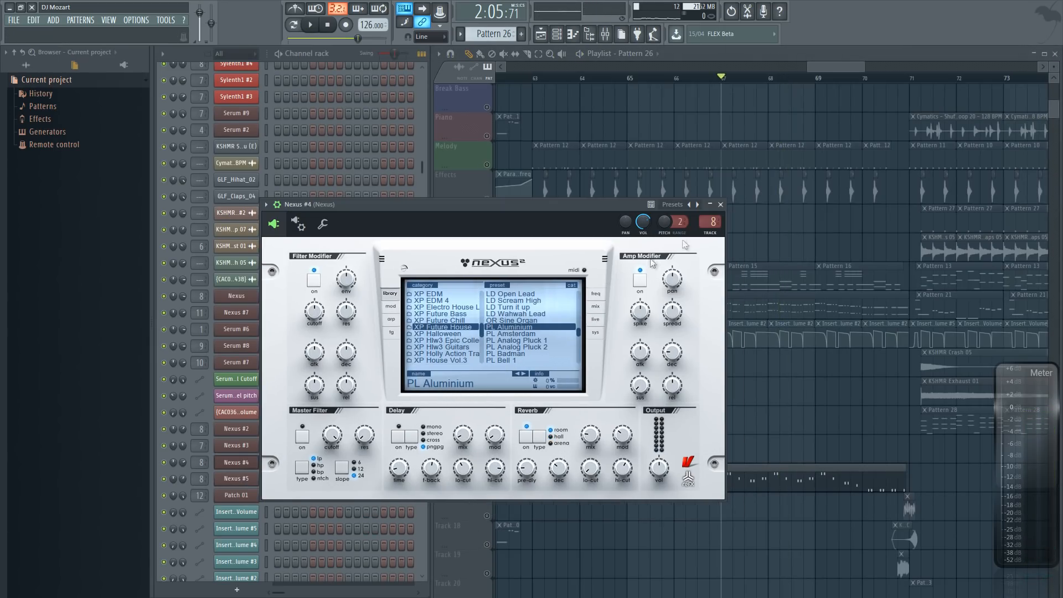
click(720, 204)
key(space)
key(space)
Unmute Tracks 10 and 11 and listen to Pattern 19, its volume automation and Pattern 26 together from bar 67
click(486, 314)
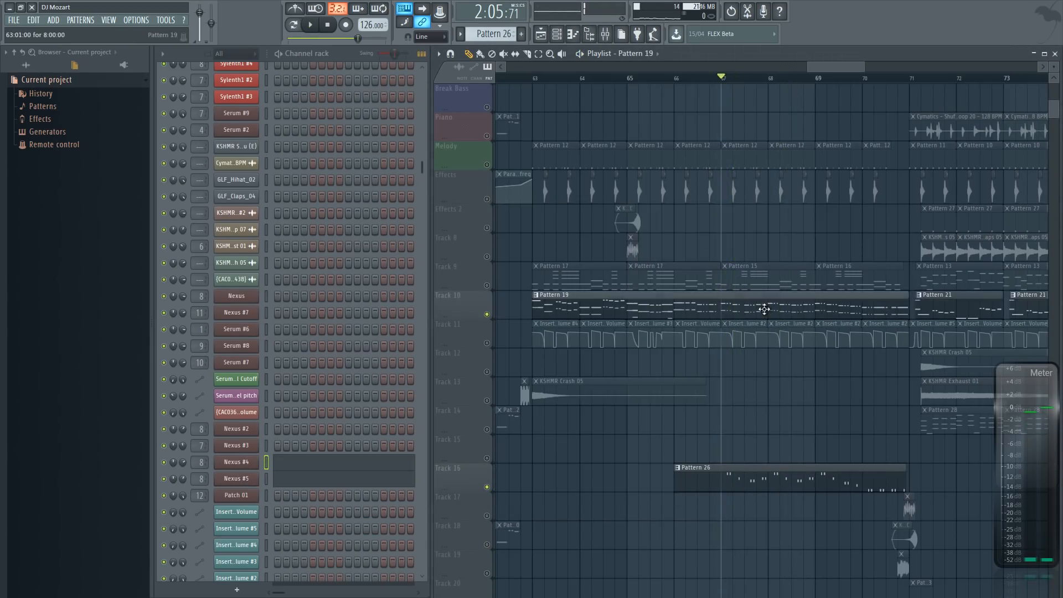
click(764, 309)
click(738, 489)
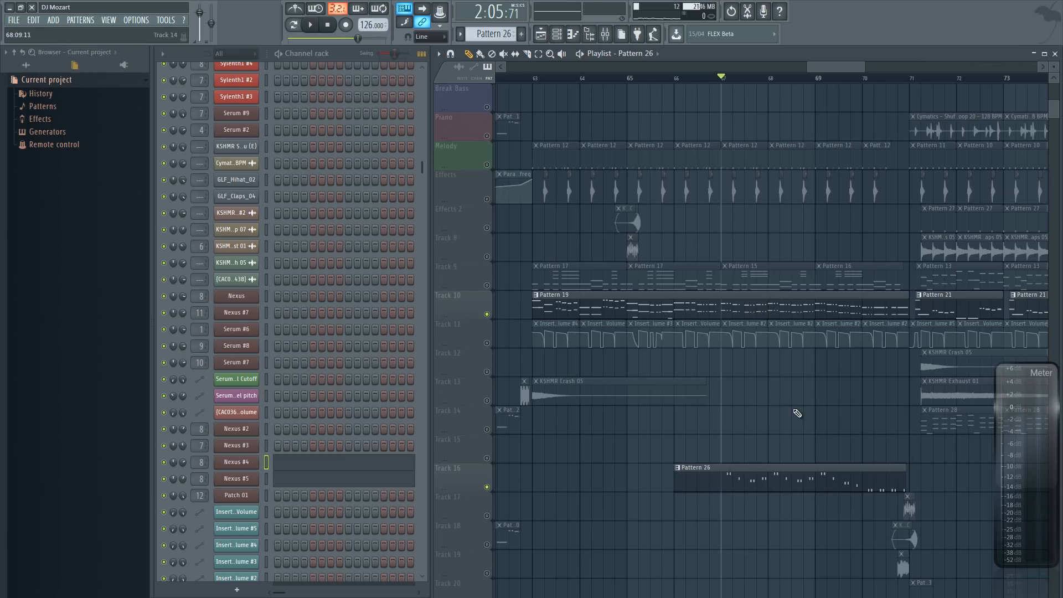
click(487, 342)
key(space)
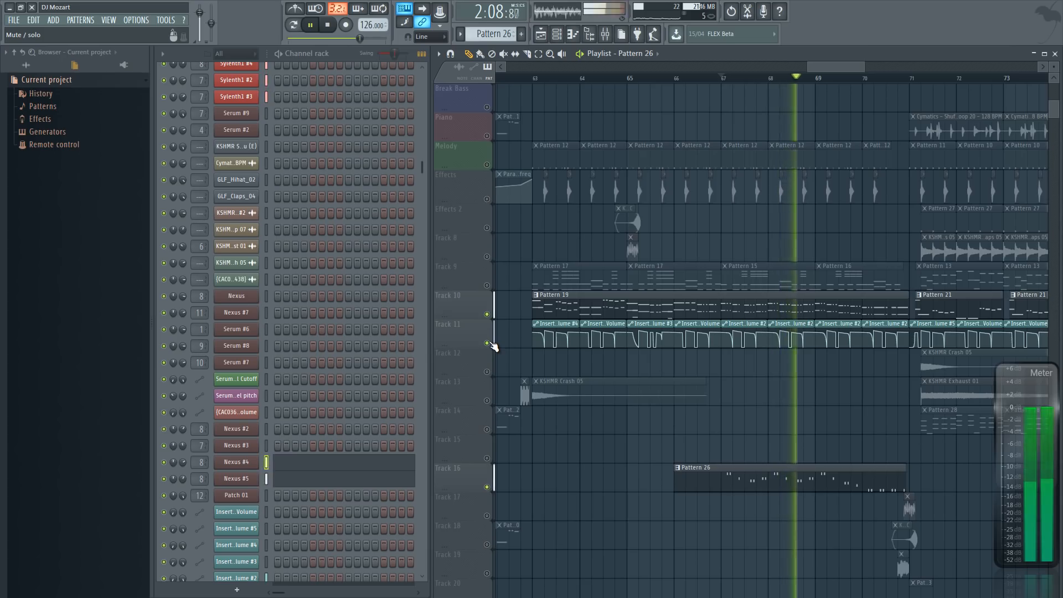
key(space)
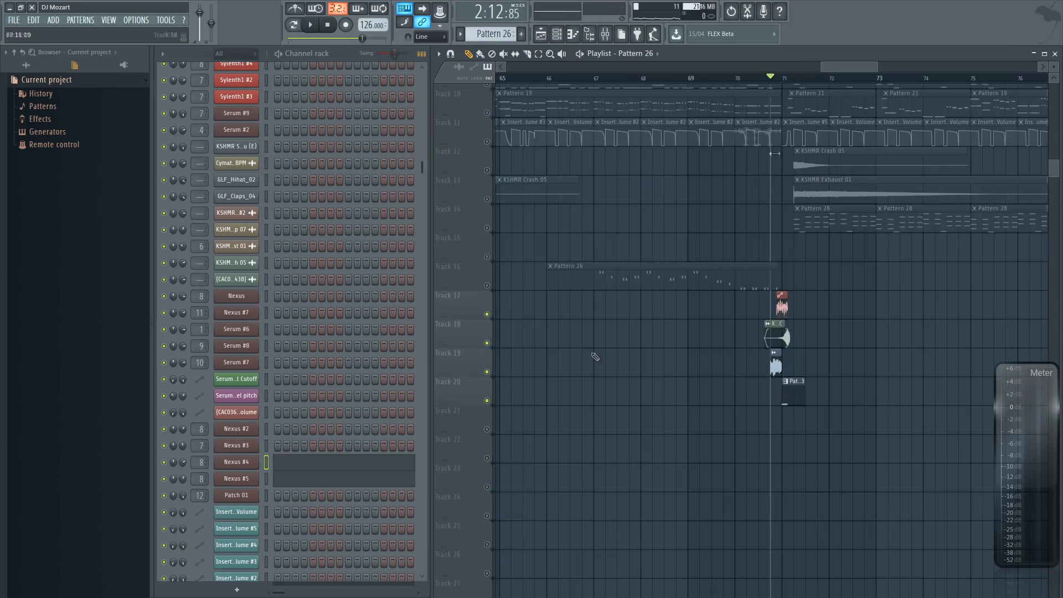
Listen to the fill clips on Tracks 17 to 20 before bar 71, and solo the Piano track's Cymatics shuffle drum loop for listening
scroll(795, 78, up, 5)
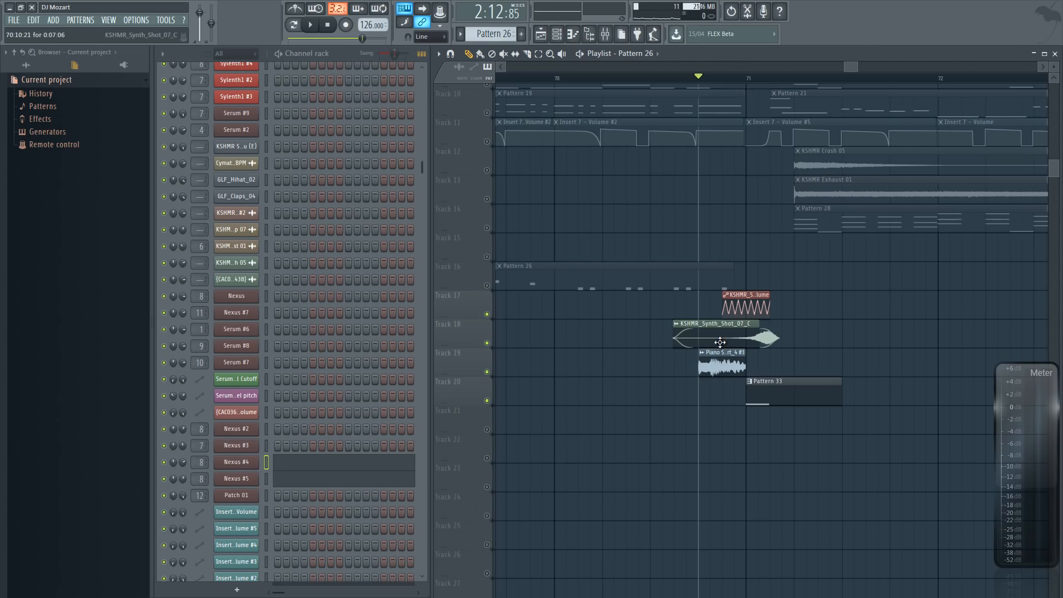
key(space)
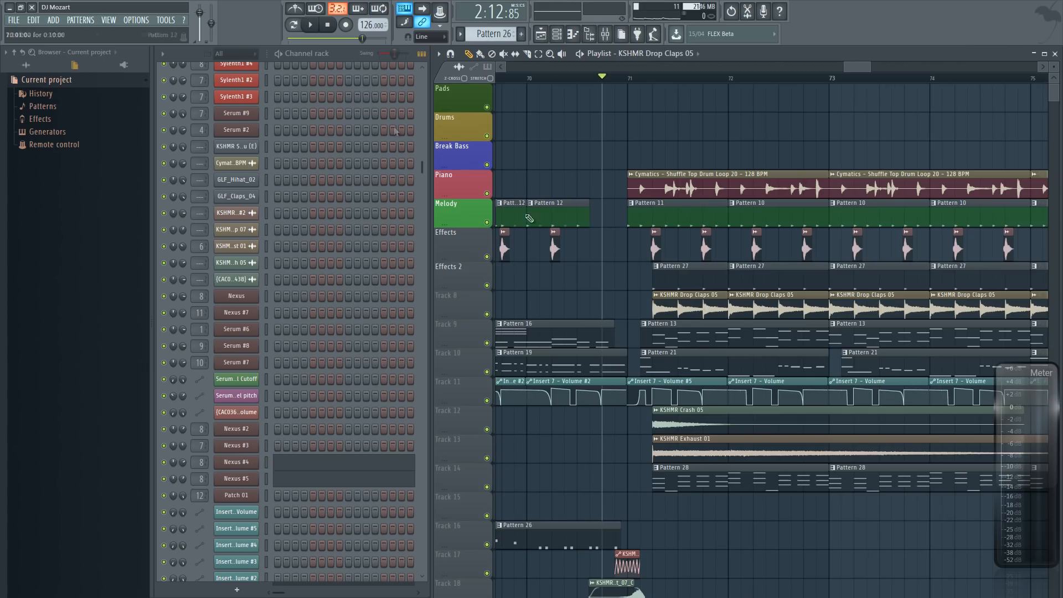
right_click(487, 194)
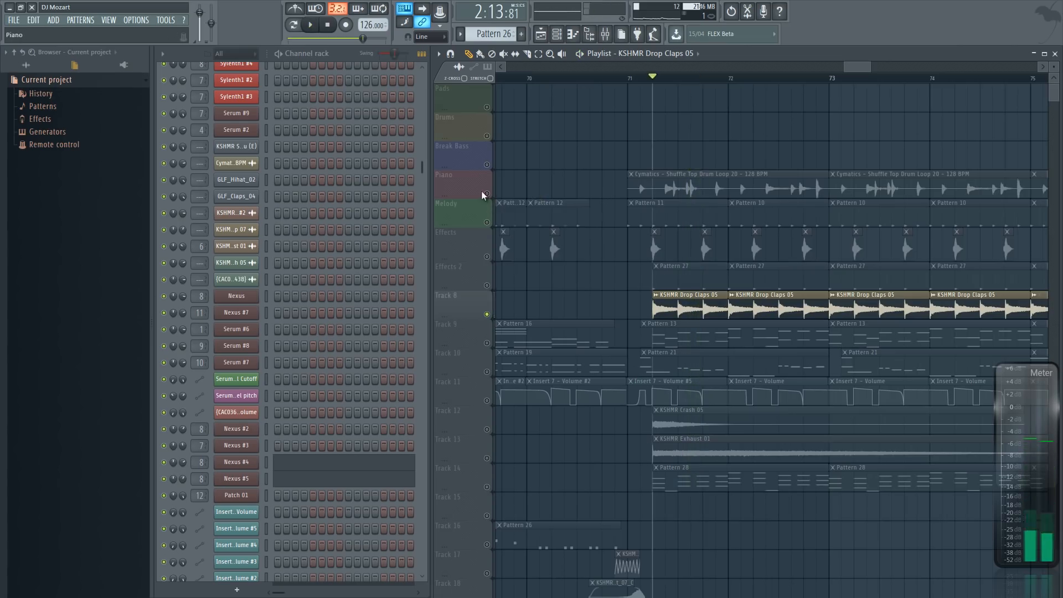
key(space)
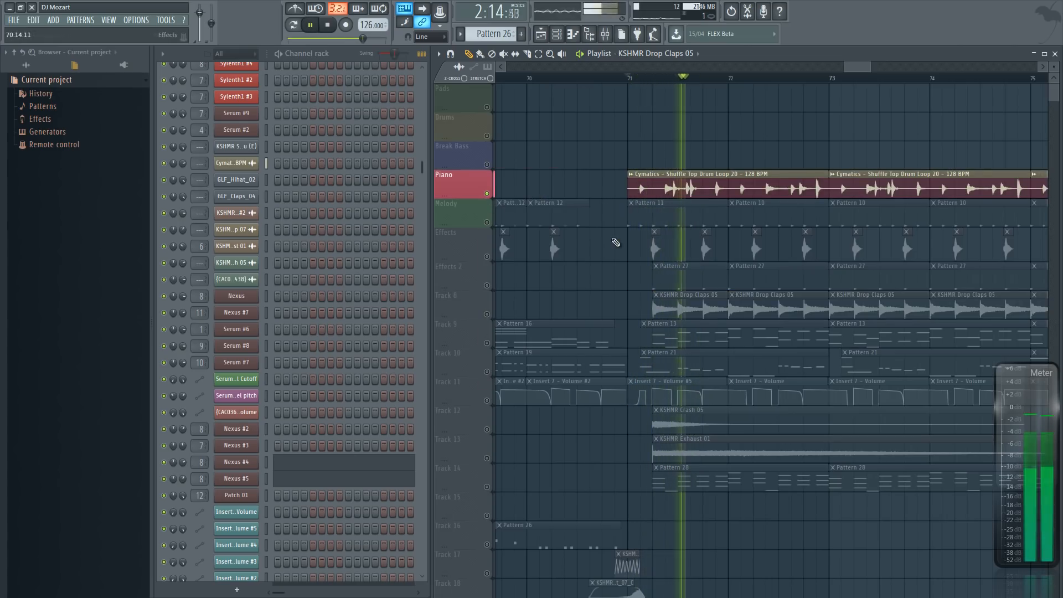
key(space)
Solo Effects 2 to listen to Pattern 27 on its own, and restore all tracks
scroll(588, 240, down, 2)
right_click(487, 228)
key(space)
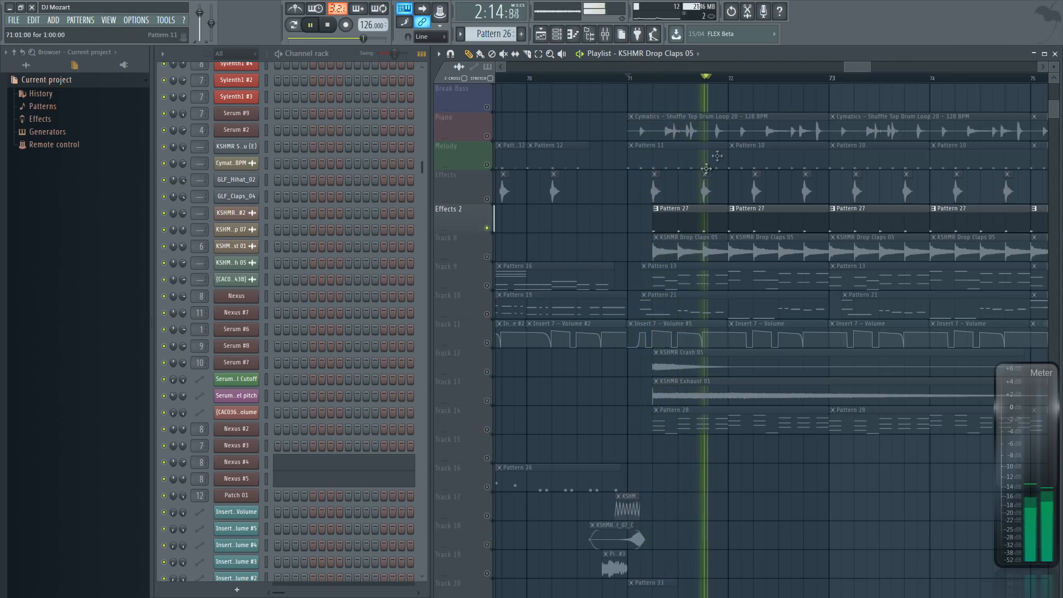
right_click(487, 227)
key(space)
Solo Track 9 and view Pattern 13's Serum #2 notes in the piano roll while listening to the pattern
drag(845, 71, 808, 65)
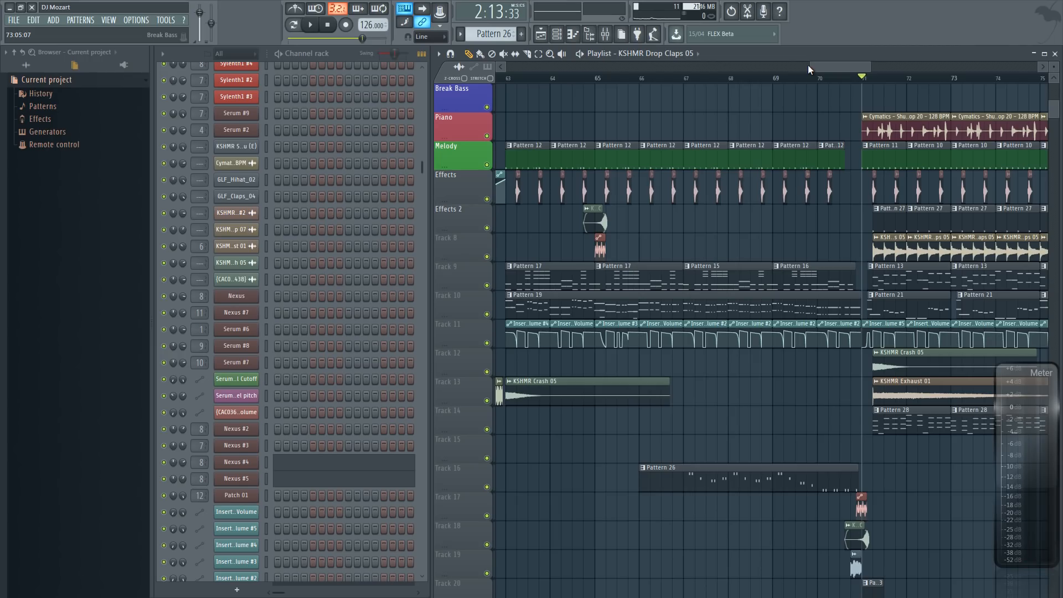
drag(808, 64, 842, 65)
right_click(487, 285)
click(720, 288)
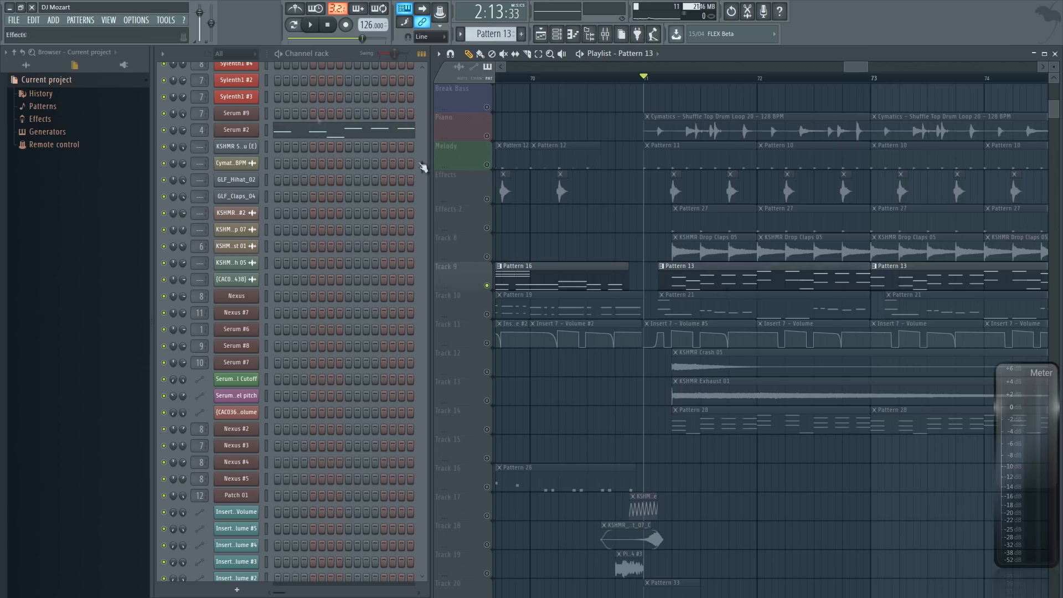
click(332, 132)
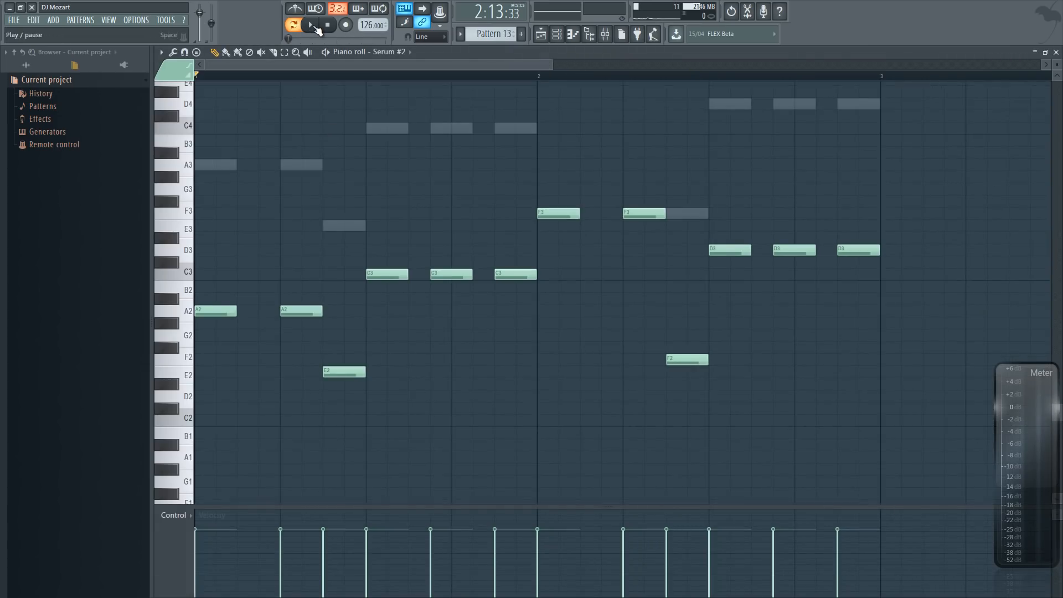
click(312, 26)
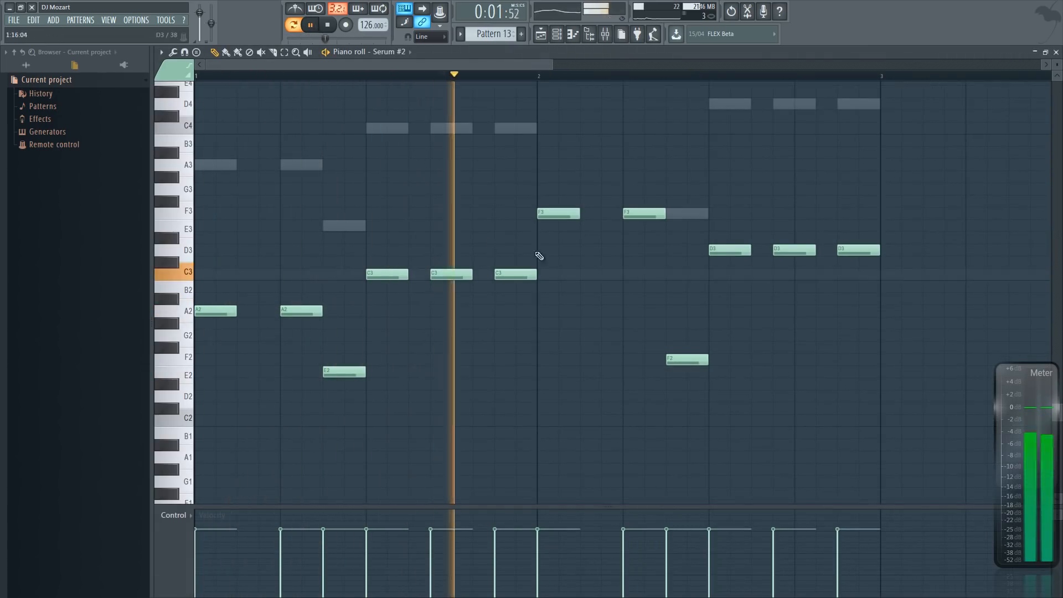
key(space)
click(1055, 52)
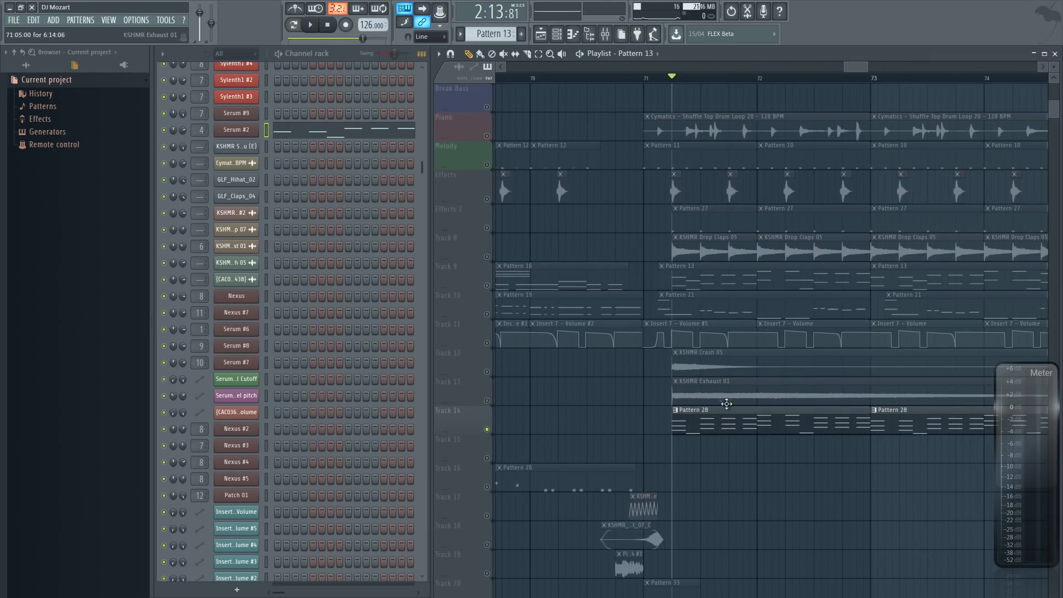
Listen to Track 14 on its own and view the Nexus notes of Pattern 28 in the piano roll
key(space)
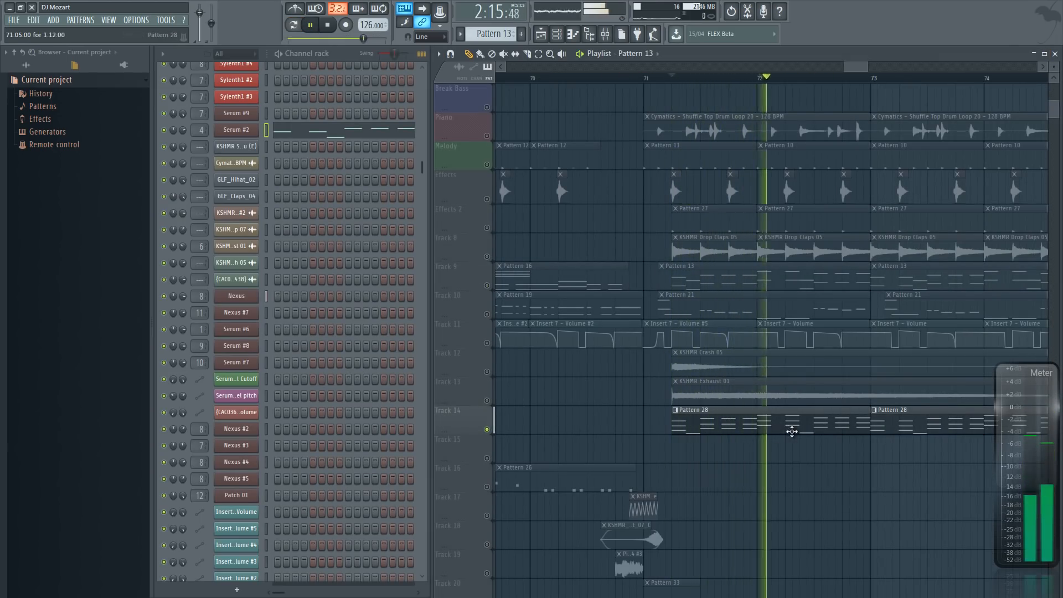
click(753, 423)
click(344, 297)
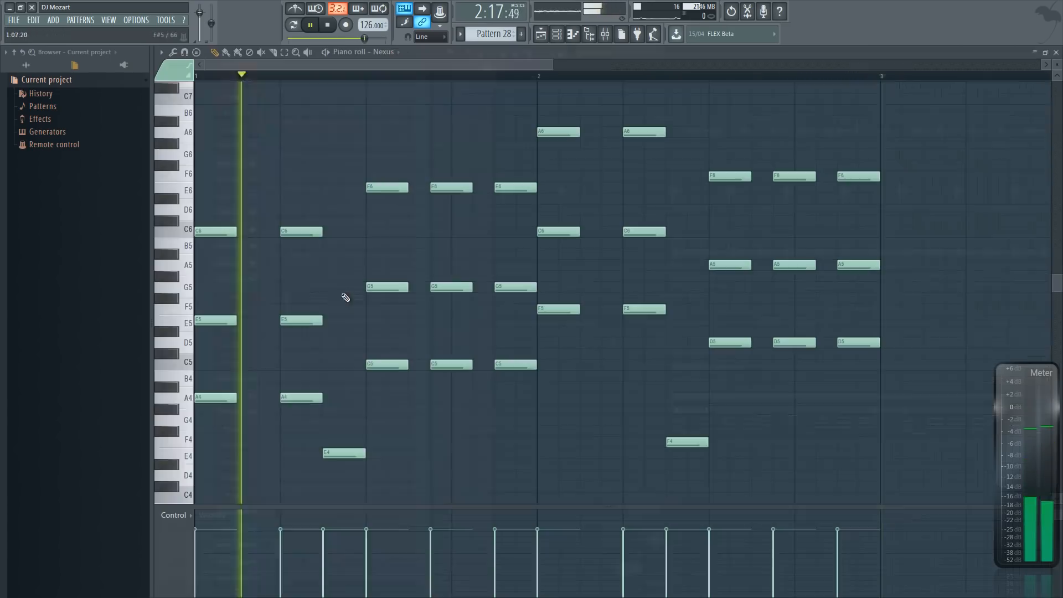
key(space)
click(1055, 52)
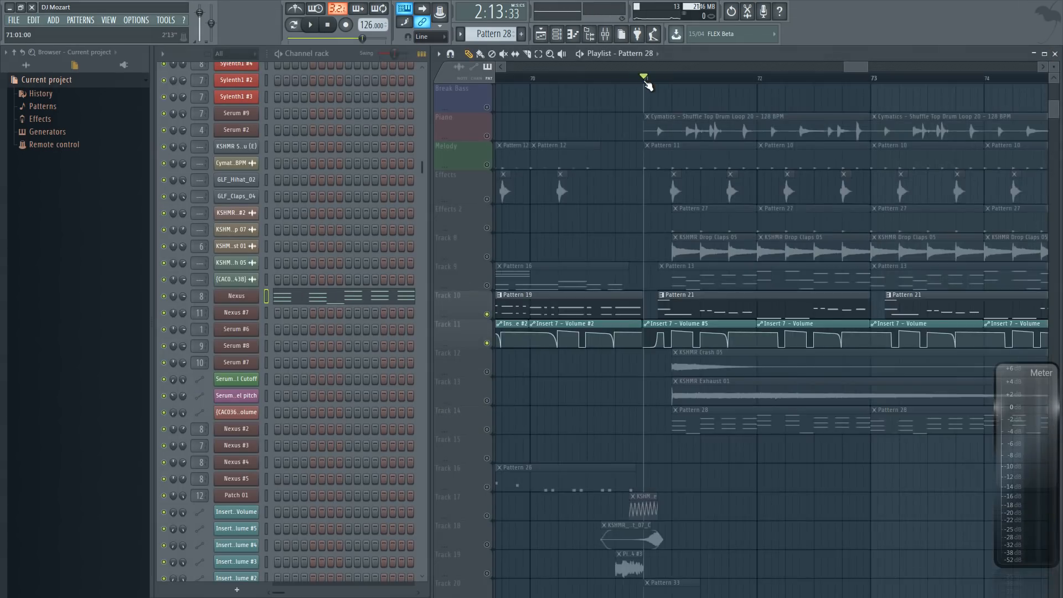
Listen to Pattern 21 and the Insert 7 volume automation on Tracks 10 and 11 together with the Effects claps
scroll(653, 83, up, 3)
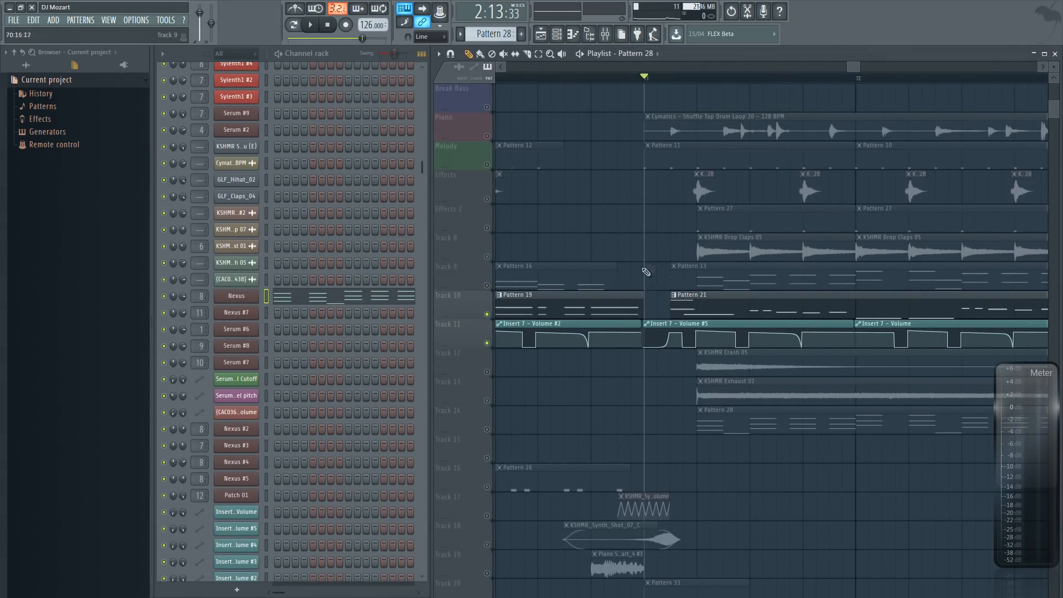
key(space)
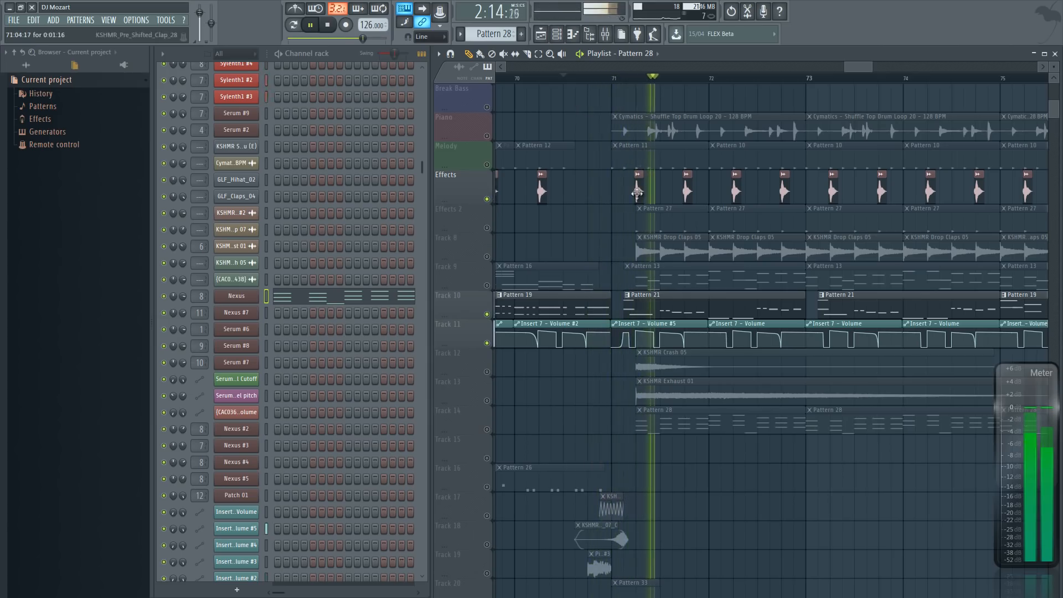
key(space)
scroll(622, 86, up, 4)
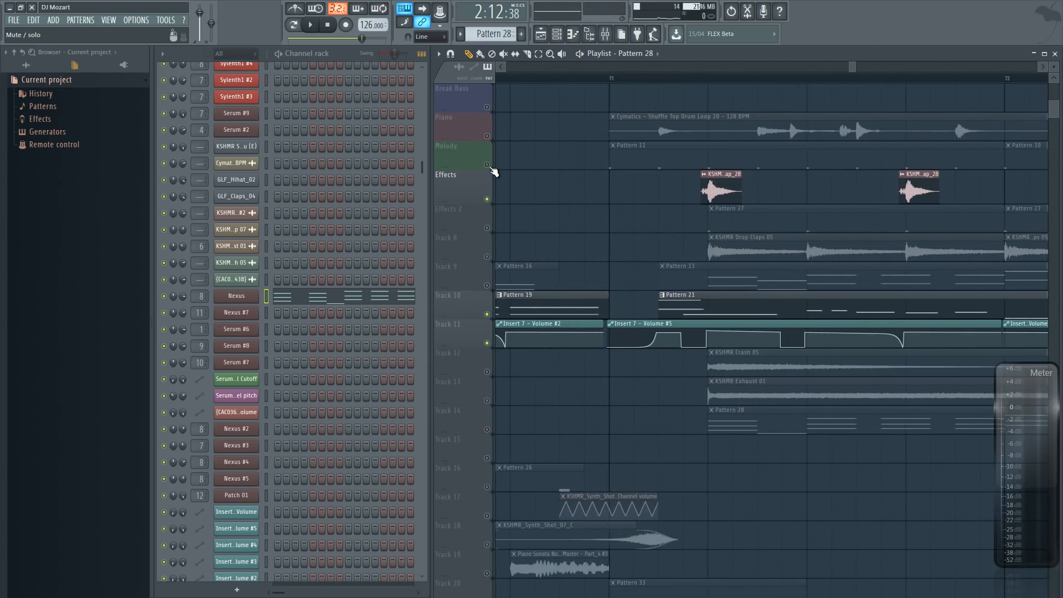
Unmute all tracks and listen to the transition into the drop from 70:13
right_click(487, 199)
right_click(487, 199)
scroll(548, 80, down, 3)
click(532, 78)
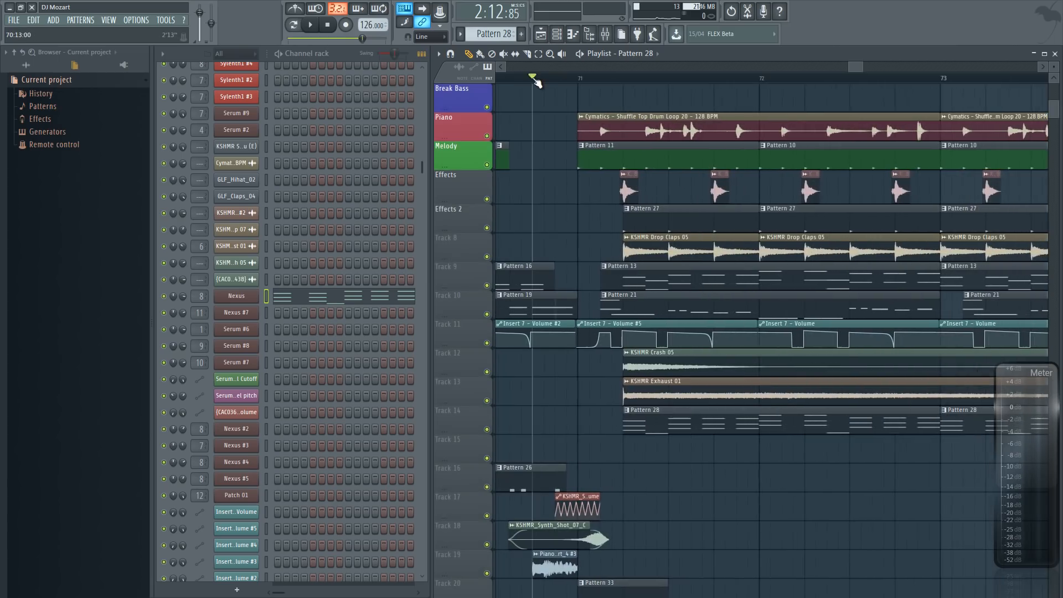
key(space)
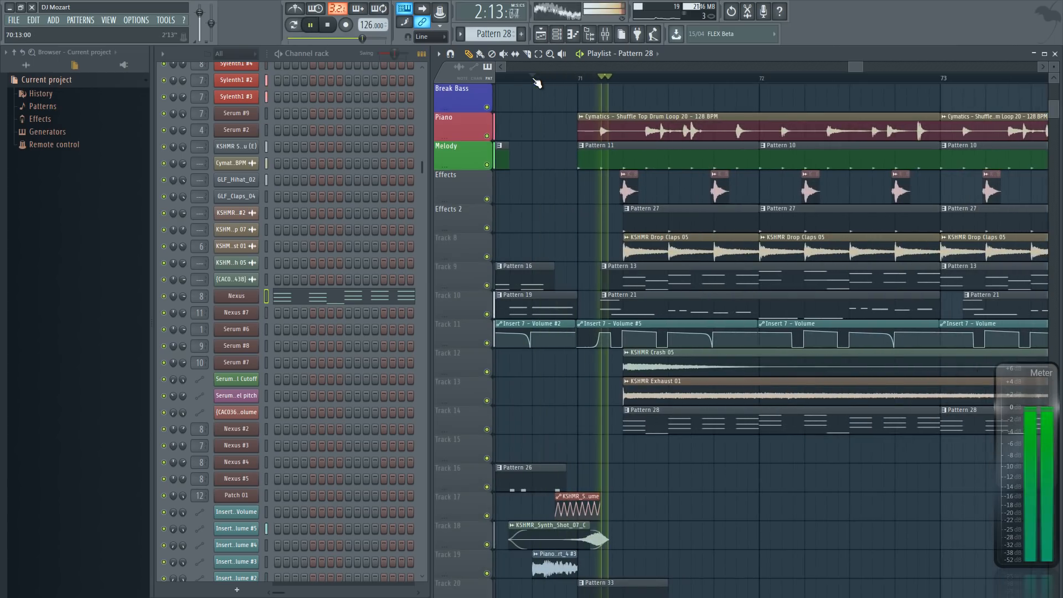
key(space)
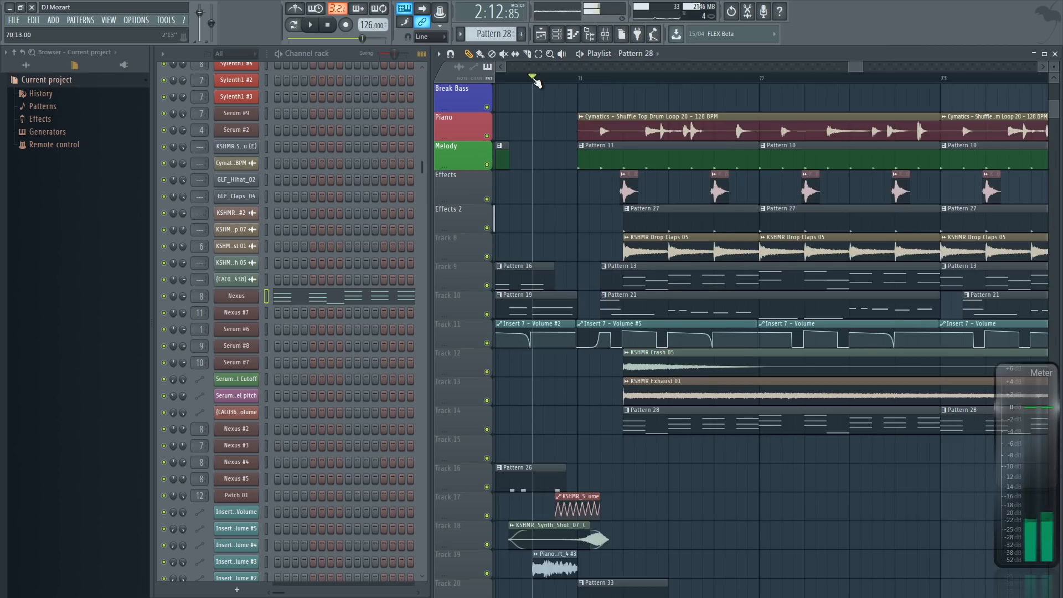
Listen to the transition from the end of bar 77 with the Piano Sonata clip and its channel volume automation
scroll(534, 80, down, 4)
scroll(850, 78, up, 3)
click(700, 78)
scroll(700, 81, up, 2)
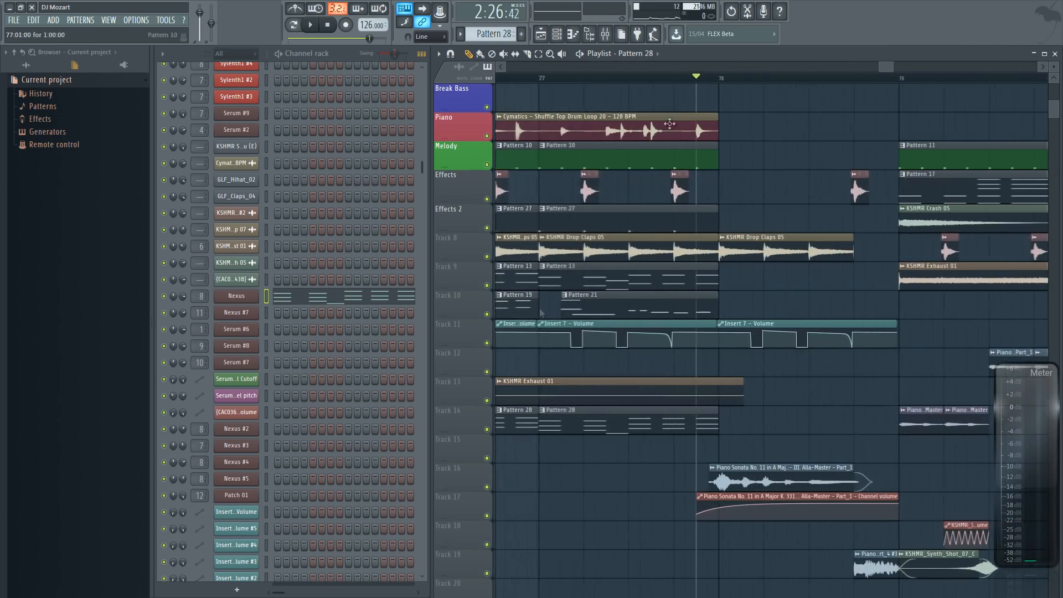
key(space)
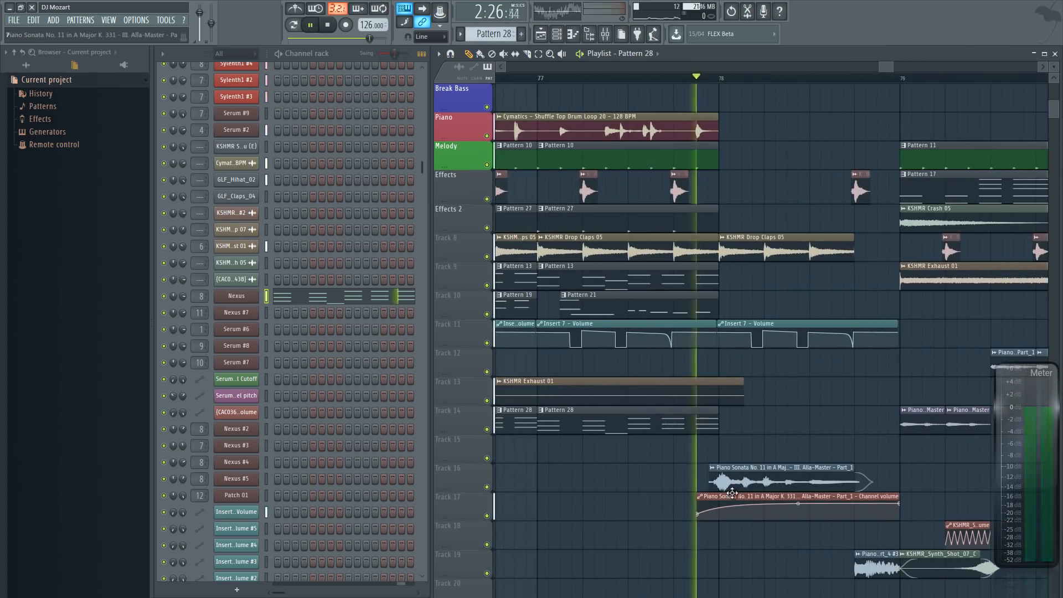
drag(892, 69, 903, 67)
key(space)
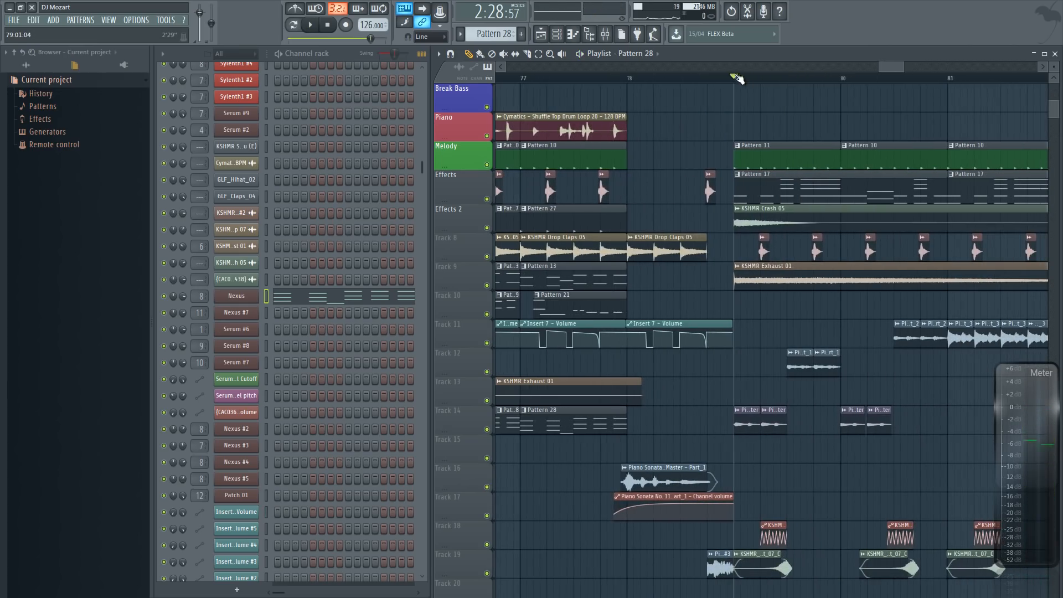
Solo the Effects track and listen to Pattern 17 from bar 79
drag(902, 61, 922, 66)
scroll(847, 209, down, 3)
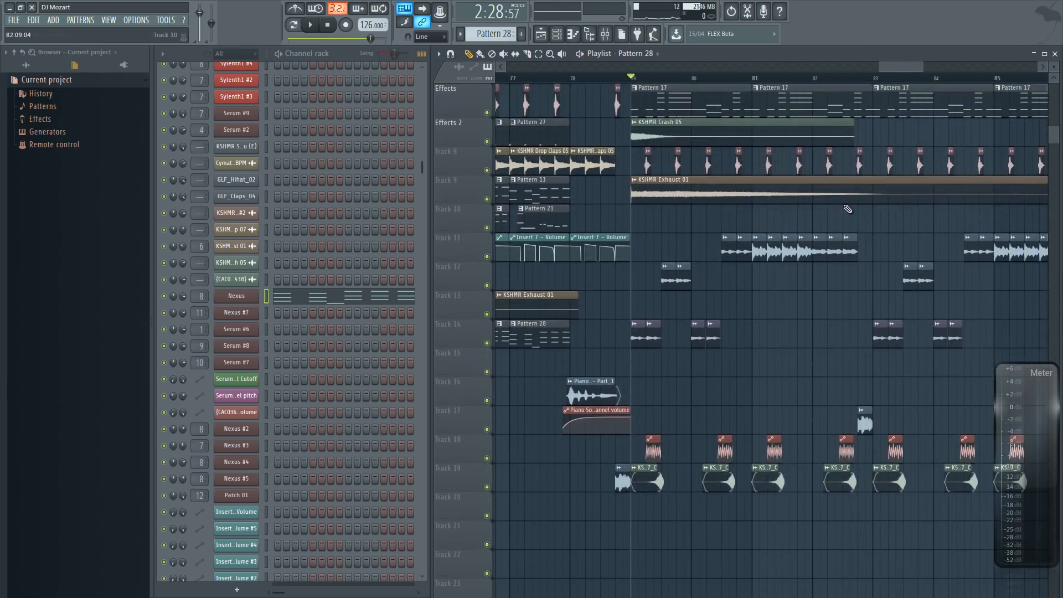
scroll(719, 266, up, 2)
scroll(586, 310, up, 2)
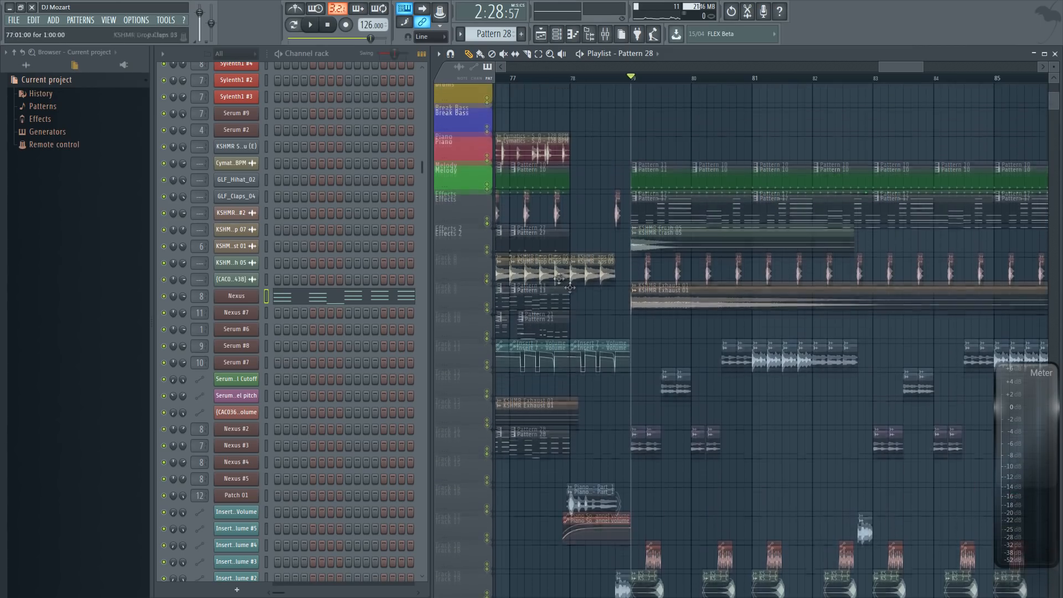
right_click(486, 228)
key(space)
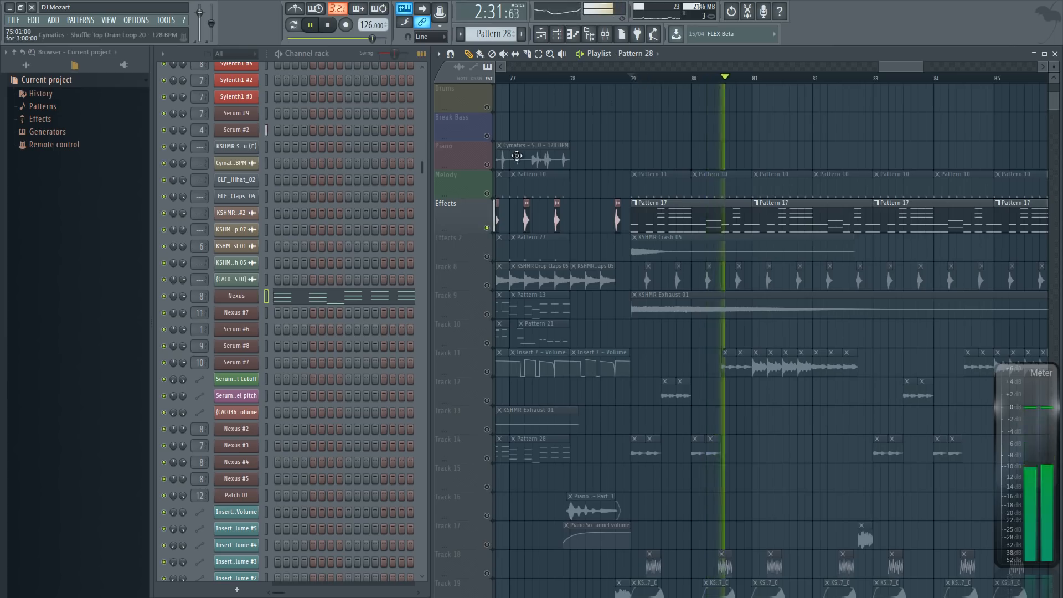
key(space)
Solo Tracks 14, 12 and 11 together and listen to the chopped piano samples from bar 79
right_click(486, 458)
click(487, 400)
click(487, 371)
scroll(742, 334, down, 2)
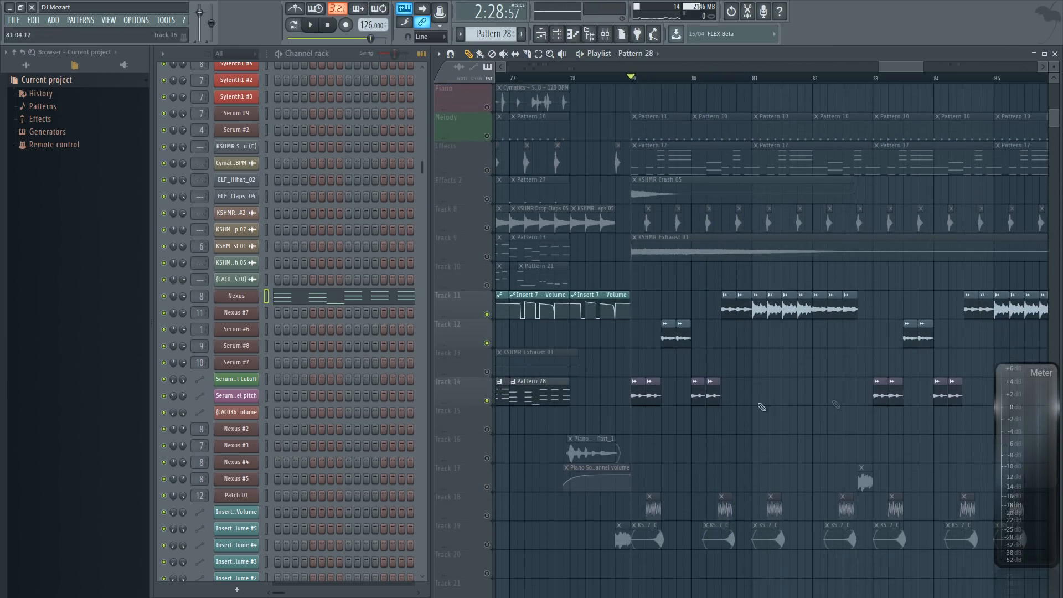
key(space)
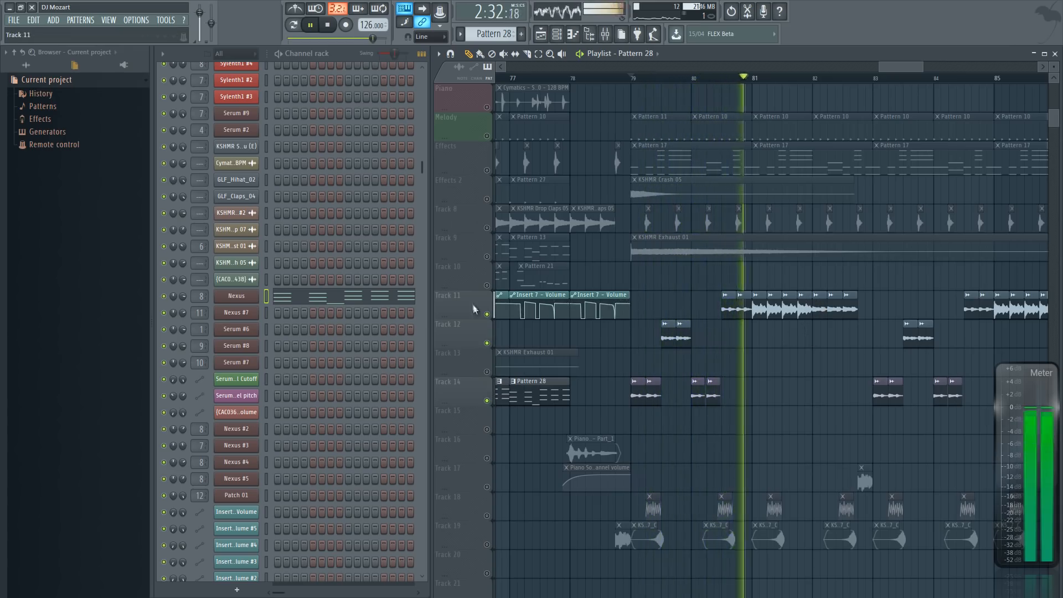
key(space)
Listen to the KSHMR synth shots on Track 19 with the volume automation on Track 18 from bar 79
scroll(640, 424, down, 3)
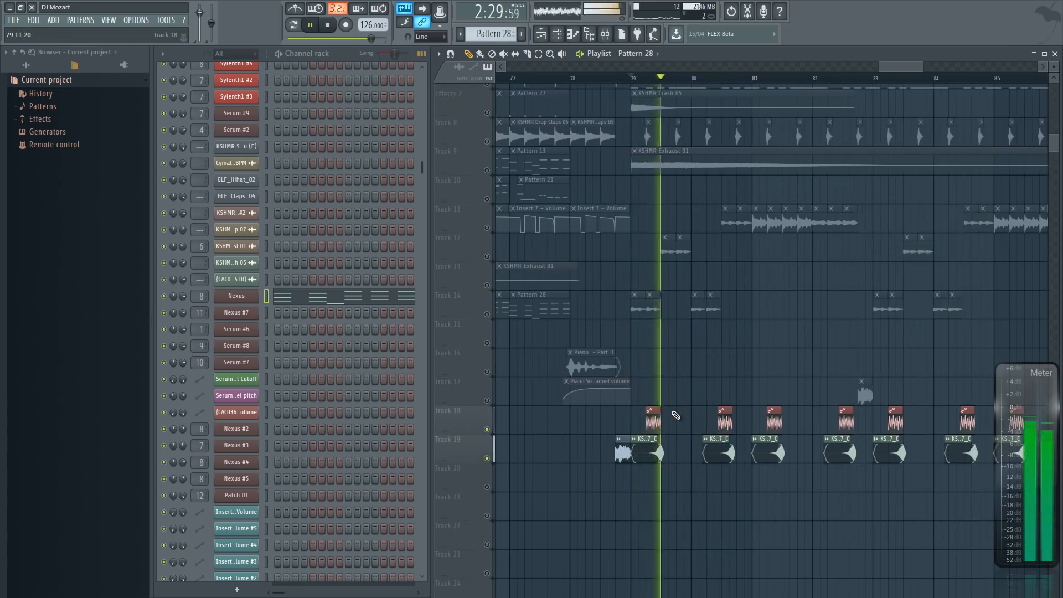
key(space)
scroll(643, 321, up, 3)
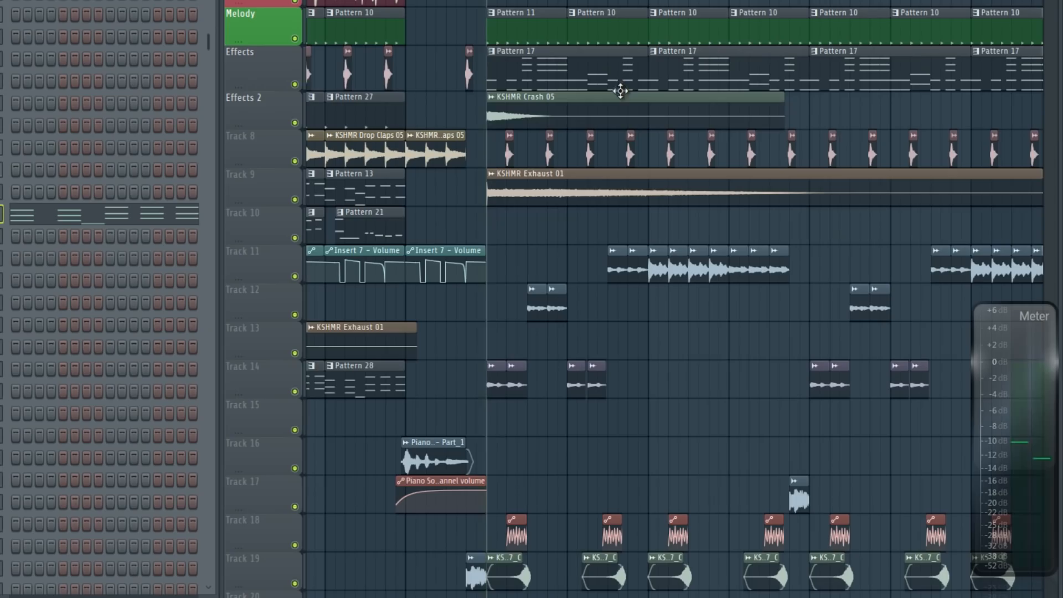
Play the section from bar 79 with all tracks unmuted, and stop playback
key(space)
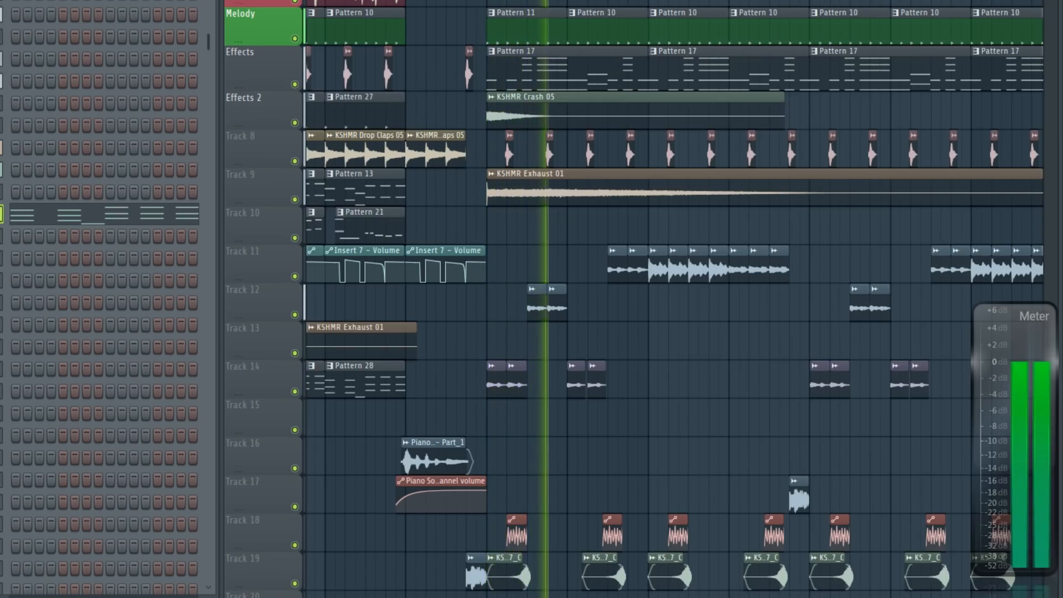
scroll(559, 80, down, 2)
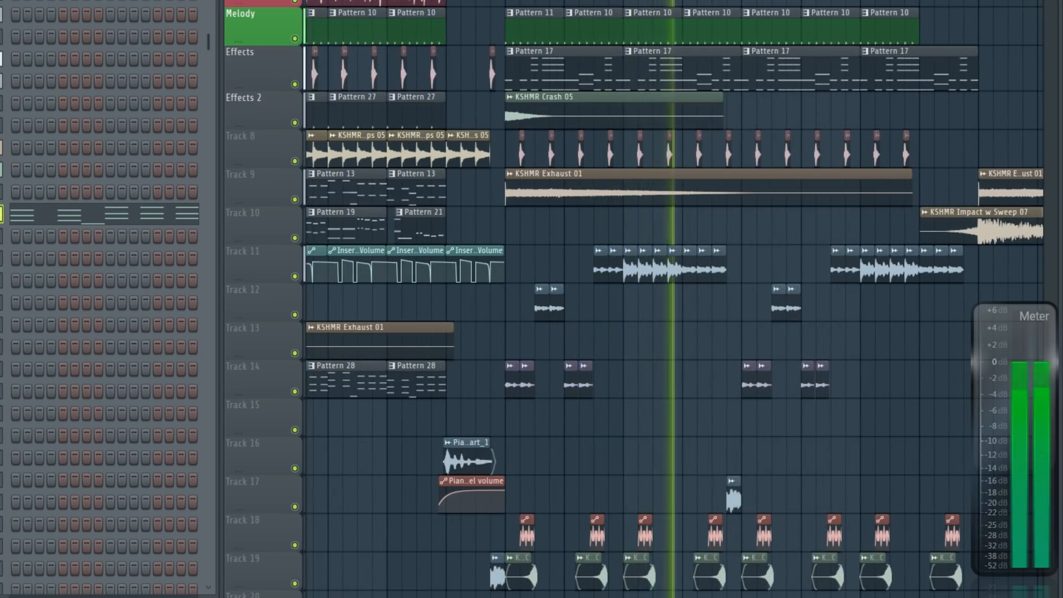
scroll(552, 80, down, 1)
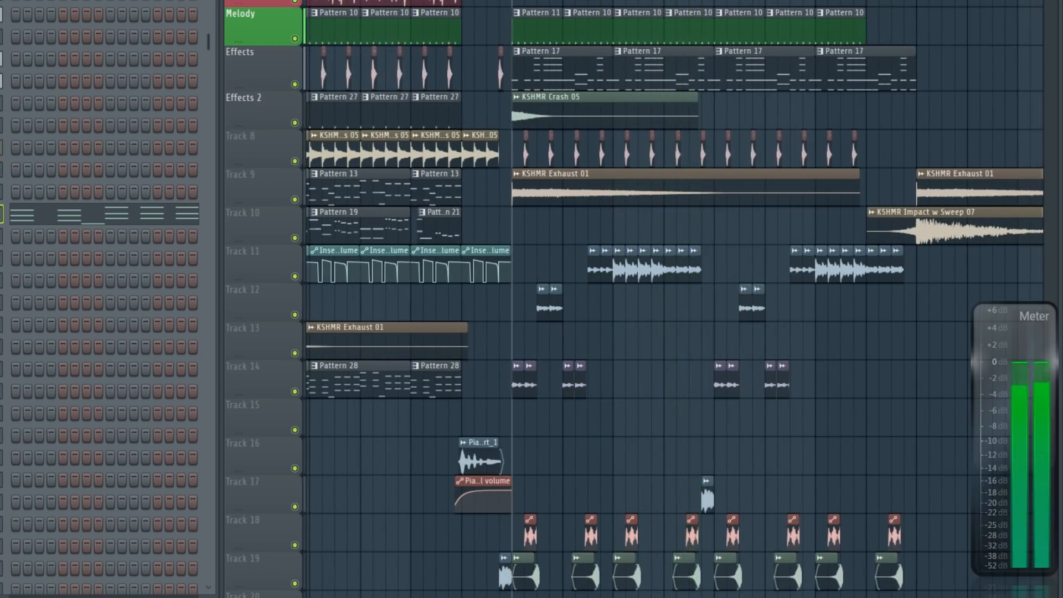
click(335, 28)
Examine the whole arrangement from bar 41 to bar 89 across all tracks, including Pattern 19 on Track 10
drag(902, 66, 702, 70)
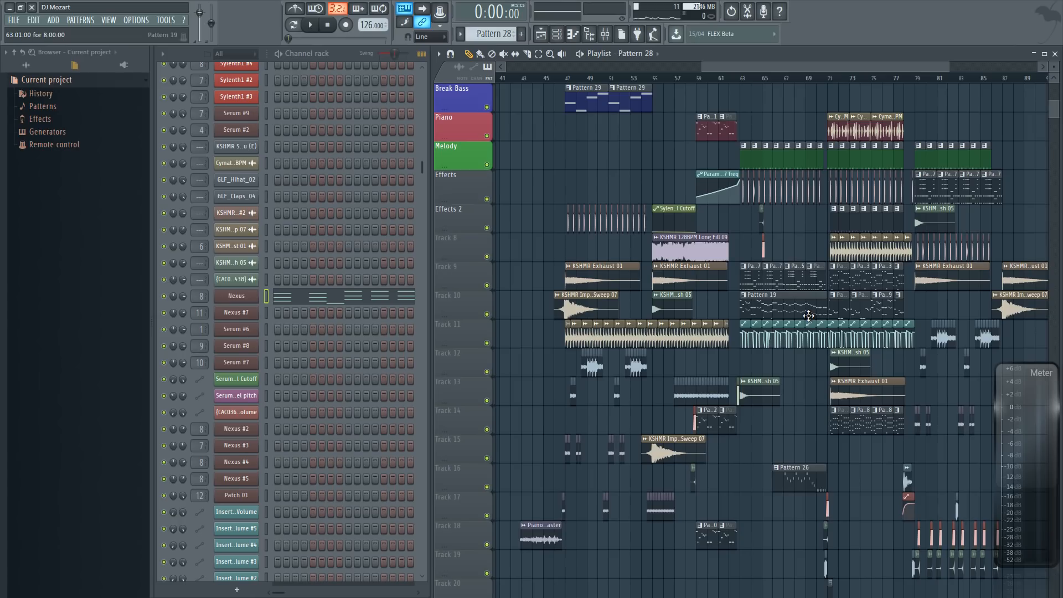
click(757, 273)
click(759, 310)
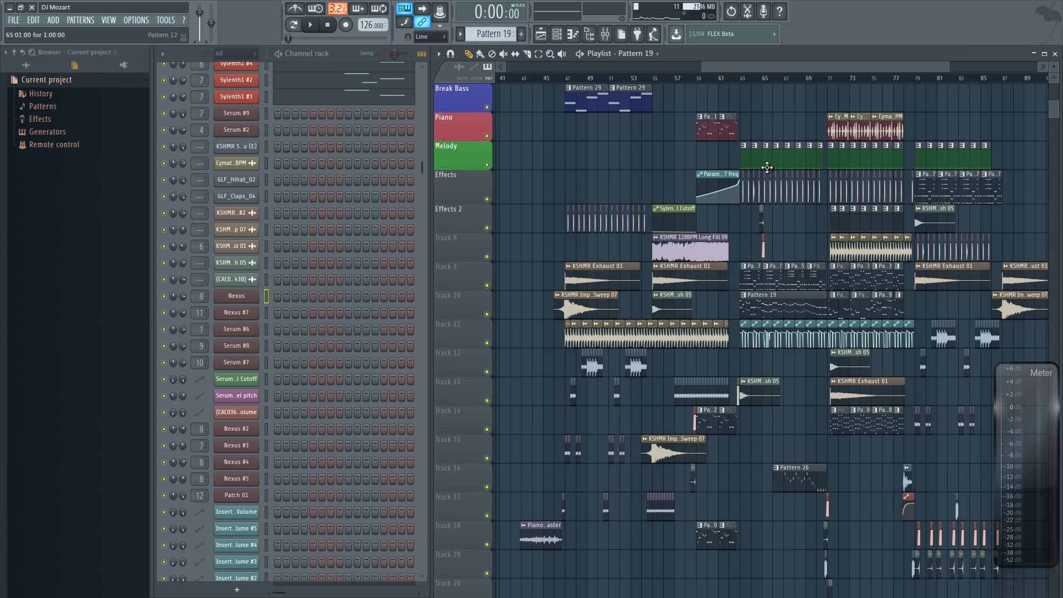
scroll(859, 385, down, 3)
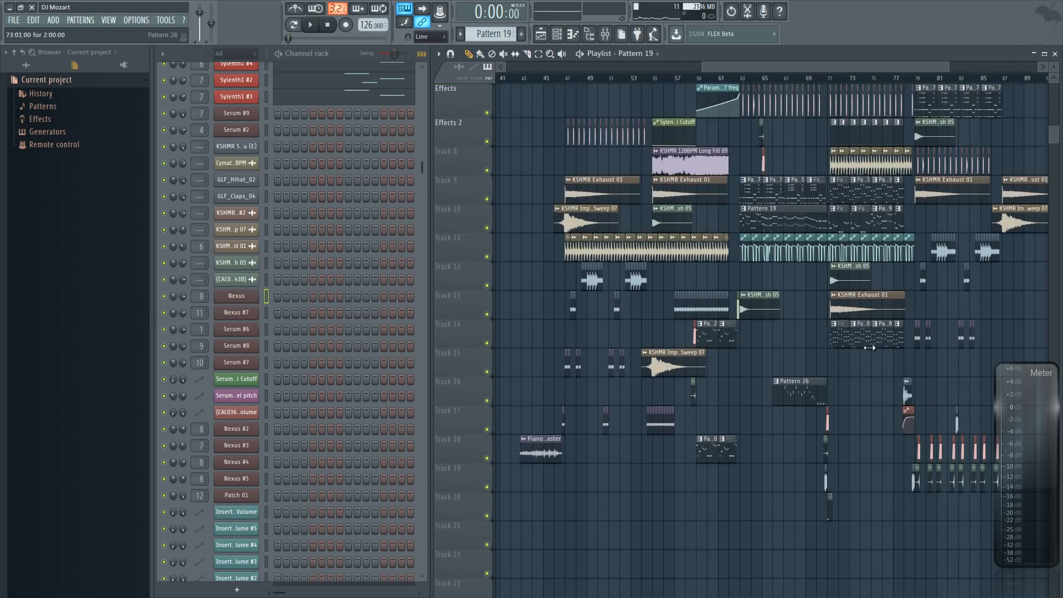
scroll(869, 347, up, 5)
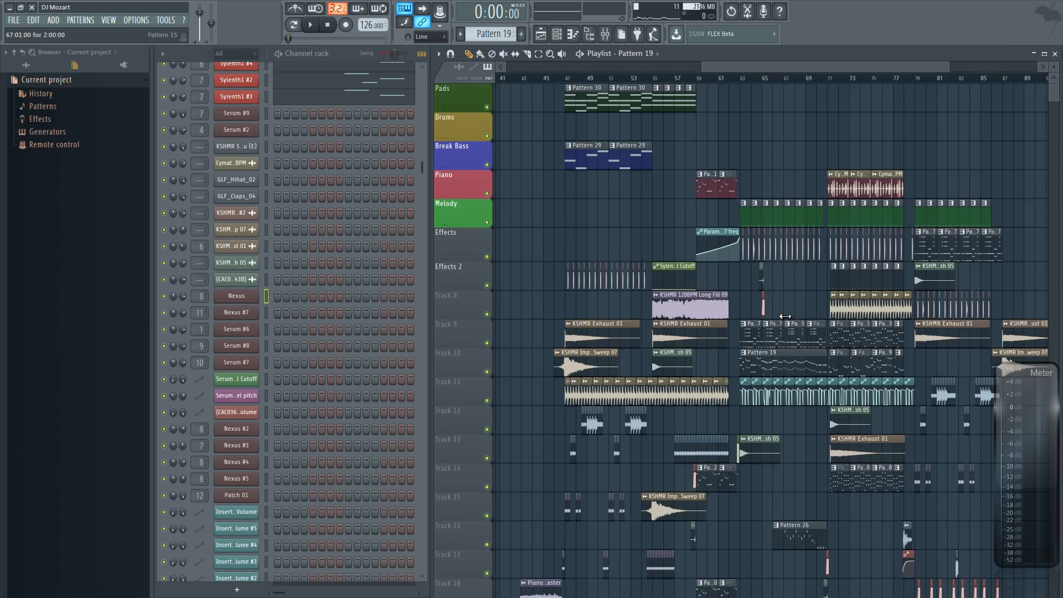
scroll(785, 316, down, 2)
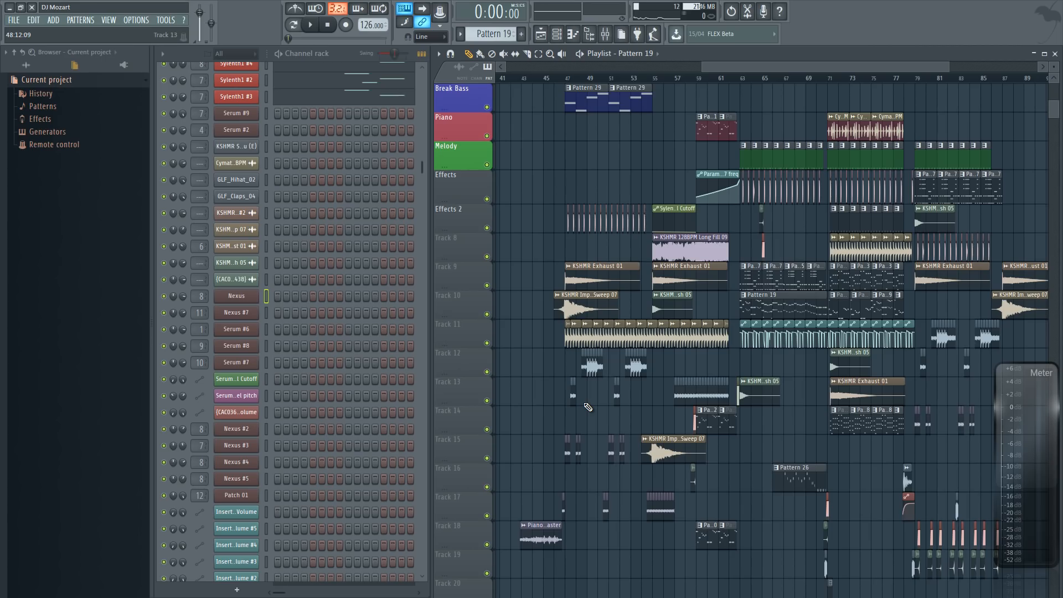
Play the full arrangement starting at the Piano Sonata clip around bar 43
scroll(588, 407, up, 2)
click(535, 78)
scroll(535, 80, down, 2)
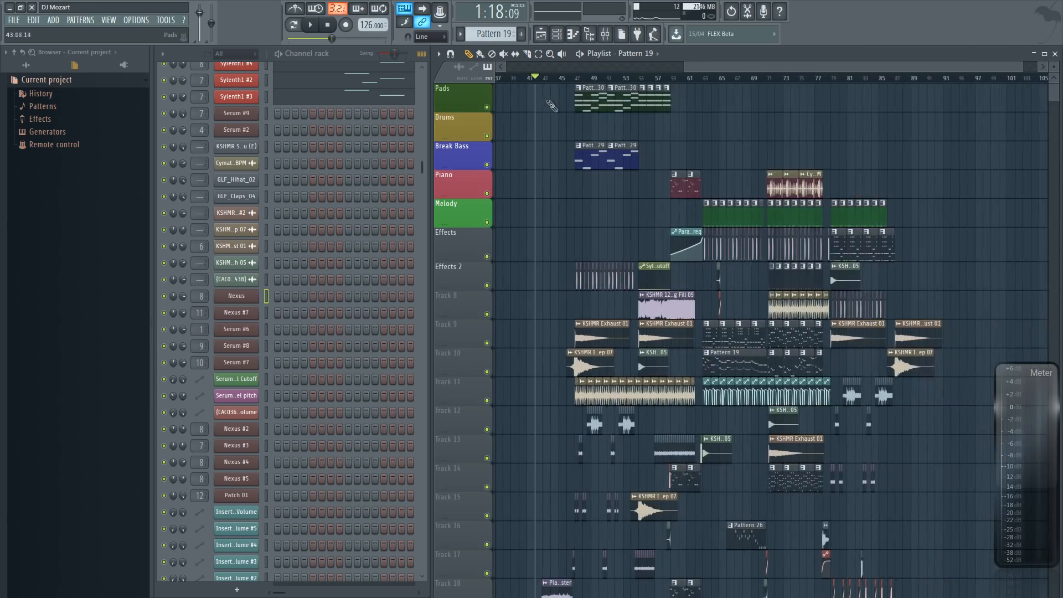
scroll(556, 107, down, 5)
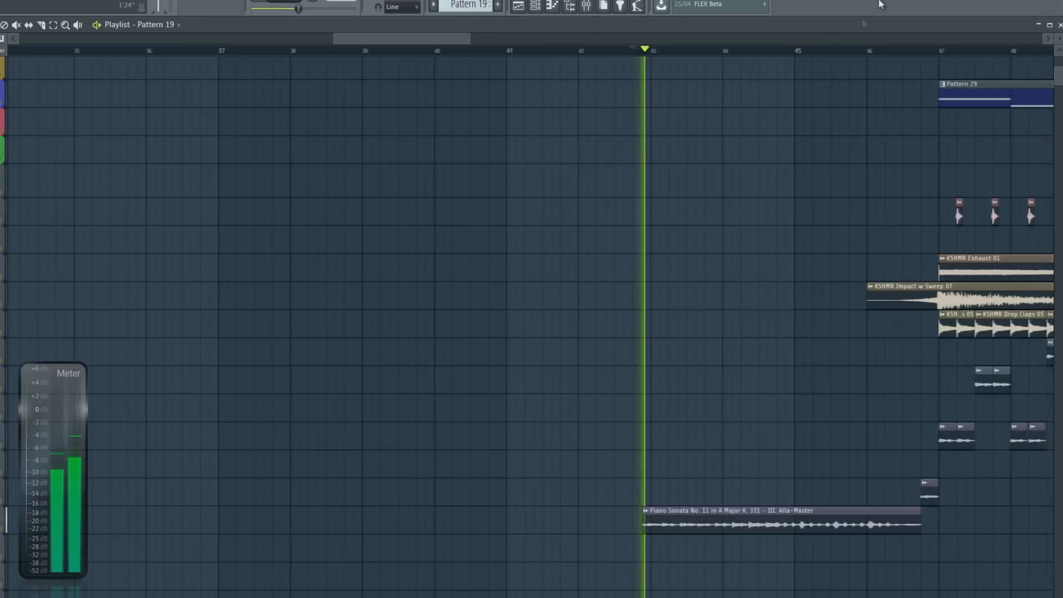